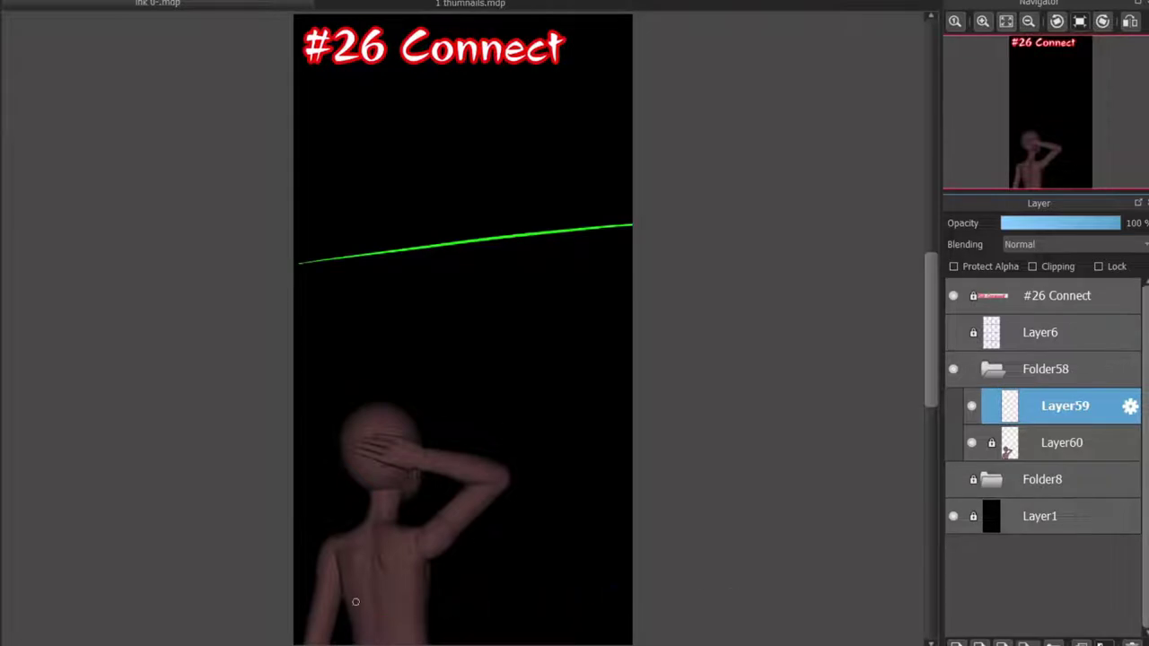
Draw a green line across the figure's back, and sketch a large card beside the elbow and a central card joined by branching strings
{"action": "left_click_drag", "start_coordinate": [306, 582], "coordinate": [631, 566]}
{"action": "scroll", "coordinate": [212, 503], "scroll_direction": "up", "scroll_amount": 3}
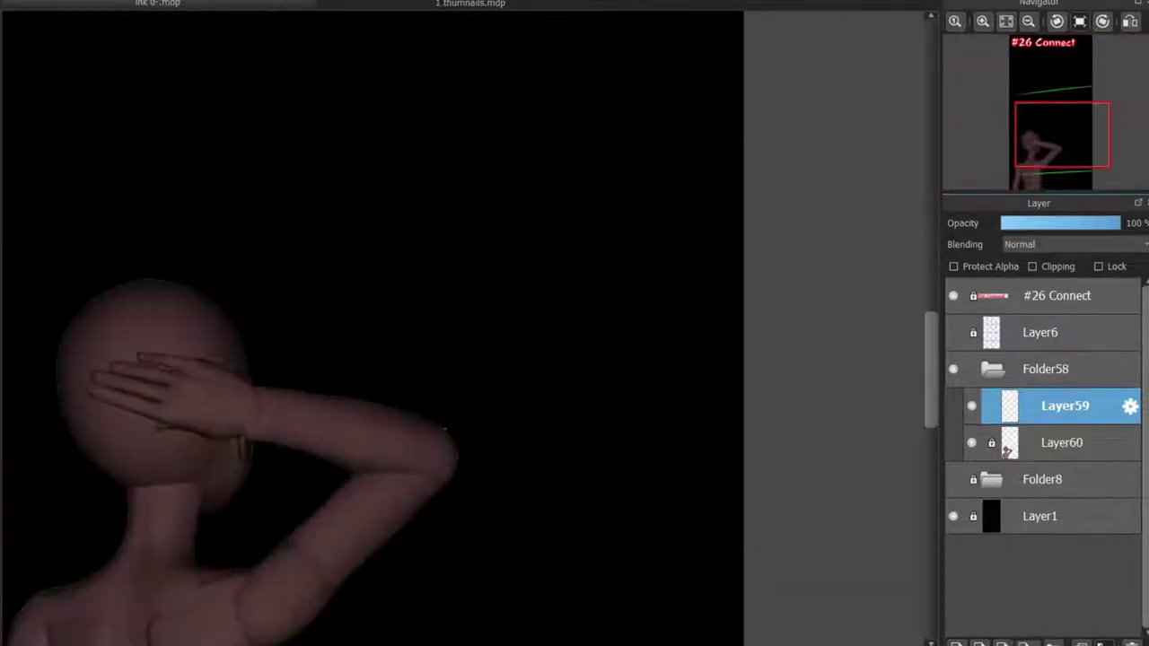
{"action": "scroll", "coordinate": [522, 201], "scroll_direction": "down", "scroll_amount": 3}
{"action": "scroll", "coordinate": [506, 287], "scroll_direction": "up", "scroll_amount": 1}
{"action": "mouse_move", "coordinate": [498, 300]}
{"action": "left_mouse_down"}
{"action": "mouse_move", "coordinate": [653, 355]}
{"action": "mouse_move", "coordinate": [609, 296]}
{"action": "mouse_move", "coordinate": [639, 356]}
{"action": "left_mouse_up"}
{"action": "key", "text": "ctrl+z"}
{"action": "mouse_move", "coordinate": [517, 308]}
{"action": "left_mouse_down"}
{"action": "mouse_move", "coordinate": [411, 196]}
{"action": "mouse_move", "coordinate": [579, 47]}
{"action": "left_mouse_up"}
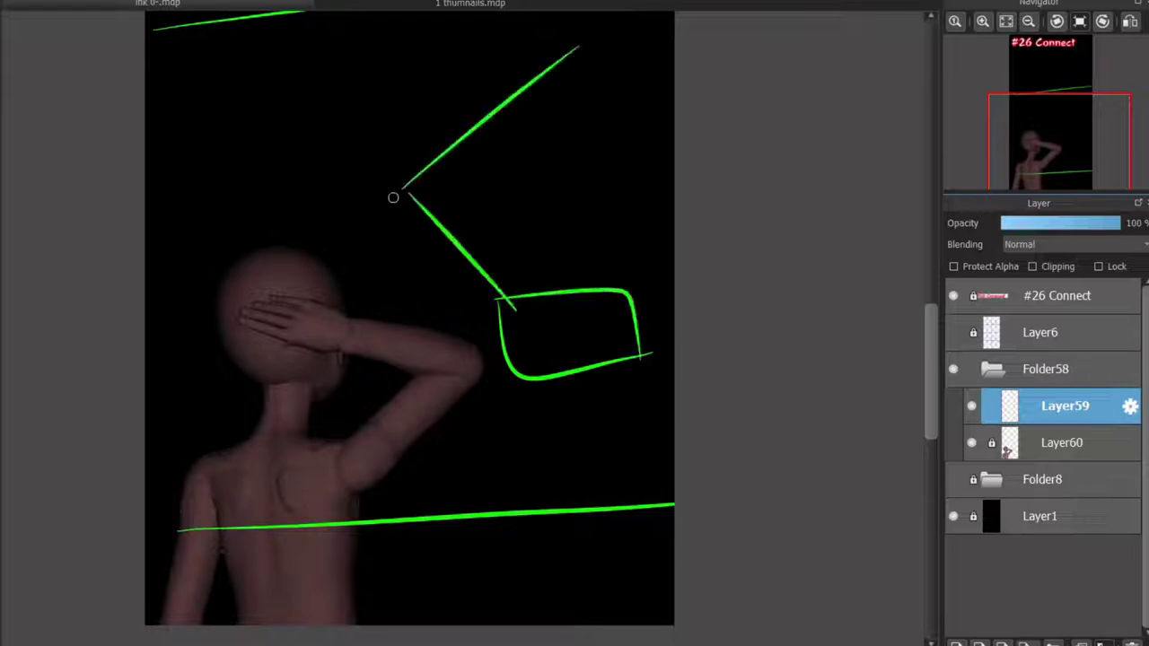
{"action": "left_click_drag", "start_coordinate": [365, 174], "coordinate": [464, 257]}
{"action": "left_click_drag", "start_coordinate": [365, 167], "coordinate": [438, 154]}
Sketch a peaked cap, jagged hair ends and a collar over the mannequin's head and neck
{"action": "mouse_move", "coordinate": [267, 105]}
{"action": "left_mouse_down"}
{"action": "mouse_move", "coordinate": [398, 188]}
{"action": "mouse_move", "coordinate": [271, 240]}
{"action": "left_mouse_up"}
{"action": "scroll", "coordinate": [190, 283], "scroll_direction": "up", "scroll_amount": 2}
{"action": "mouse_move", "coordinate": [218, 324]}
{"action": "left_mouse_down"}
{"action": "mouse_move", "coordinate": [323, 318]}
{"action": "mouse_move", "coordinate": [346, 235]}
{"action": "mouse_move", "coordinate": [316, 218]}
{"action": "mouse_move", "coordinate": [277, 416]}
{"action": "mouse_move", "coordinate": [375, 457]}
{"action": "left_mouse_up"}
{"action": "mouse_move", "coordinate": [224, 467]}
{"action": "left_mouse_down"}
{"action": "mouse_move", "coordinate": [319, 473]}
{"action": "mouse_move", "coordinate": [409, 538]}
{"action": "left_mouse_up"}
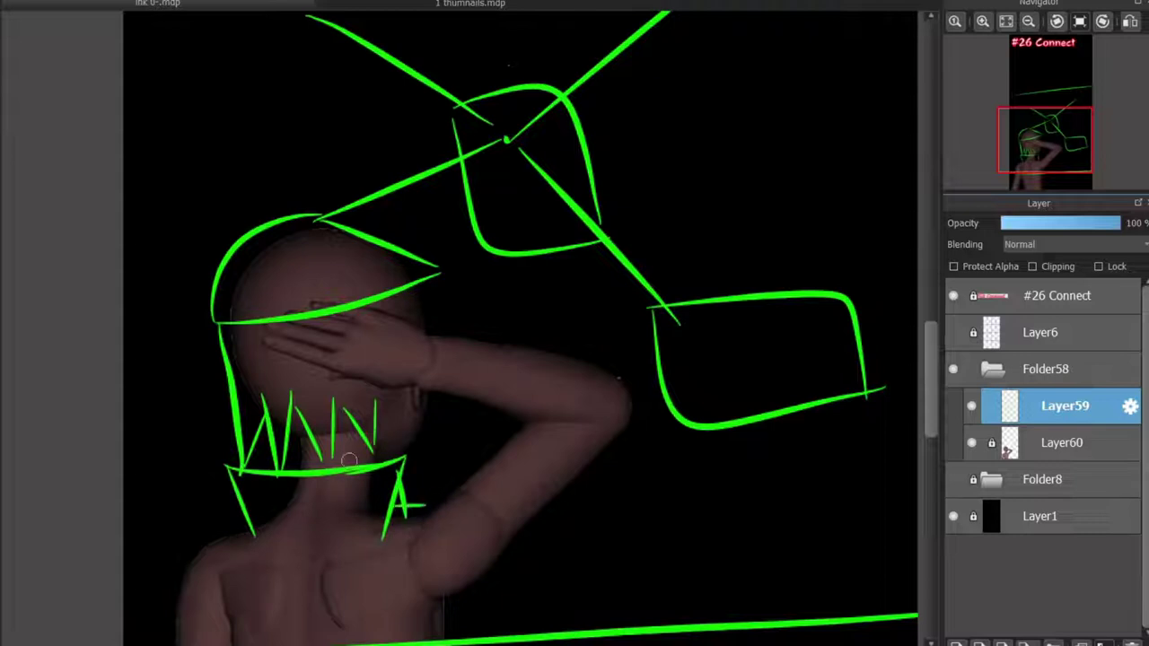
Branch a string off the upper-right line to a small pinned card, and add pins to the string ends
{"action": "left_click_drag", "start_coordinate": [667, 278], "coordinate": [541, 493]}
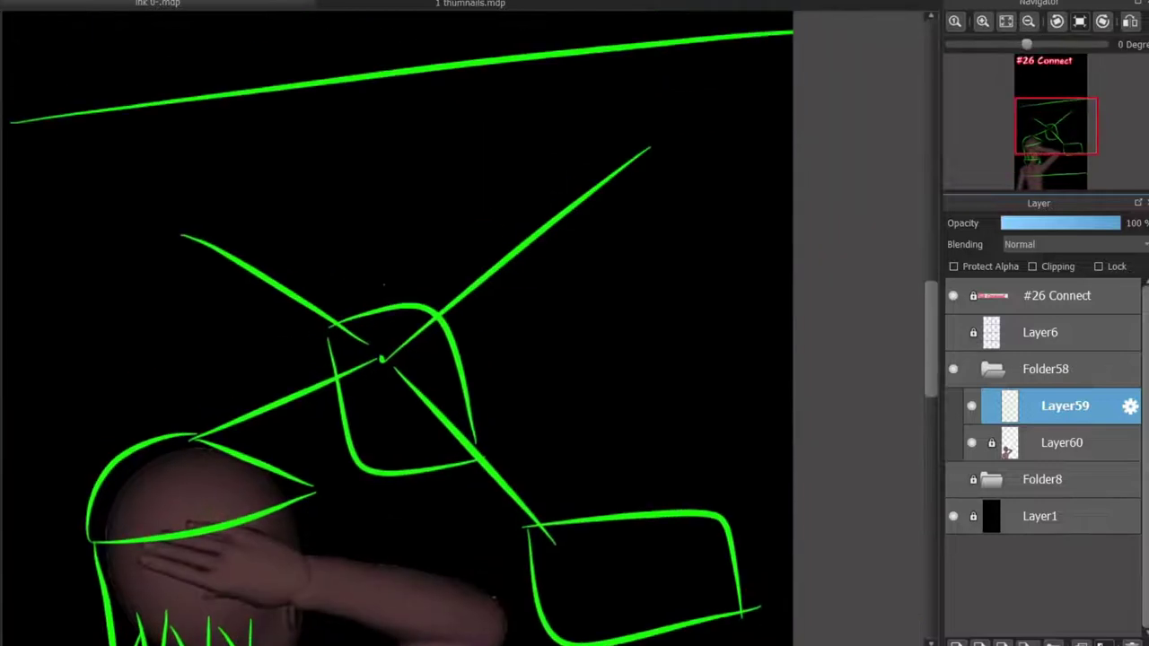
{"action": "left_click_drag", "start_coordinate": [534, 234], "coordinate": [659, 288]}
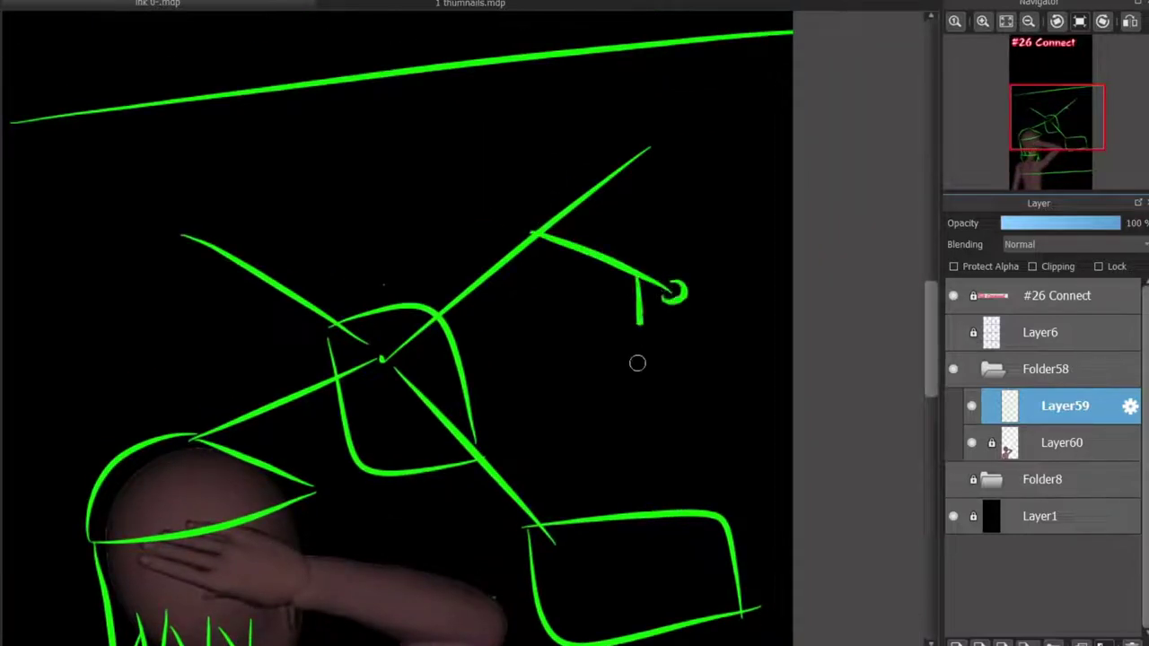
{"action": "mouse_move", "coordinate": [638, 362]}
{"action": "left_mouse_down"}
{"action": "mouse_move", "coordinate": [721, 354]}
{"action": "mouse_move", "coordinate": [648, 274]}
{"action": "left_mouse_up"}
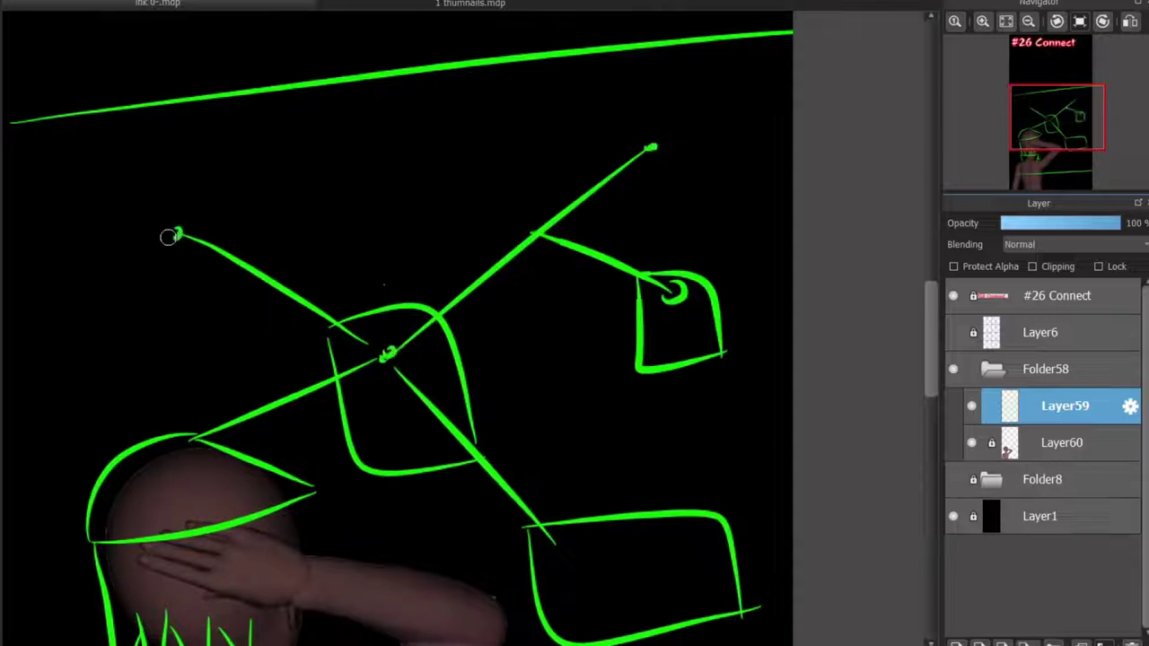
Extend two strings from the upper-left pin with a small card at each end, and hang a narrow card from the pin
{"action": "left_click_drag", "start_coordinate": [374, 605], "coordinate": [532, 604]}
{"action": "left_click_drag", "start_coordinate": [328, 236], "coordinate": [208, 314]}
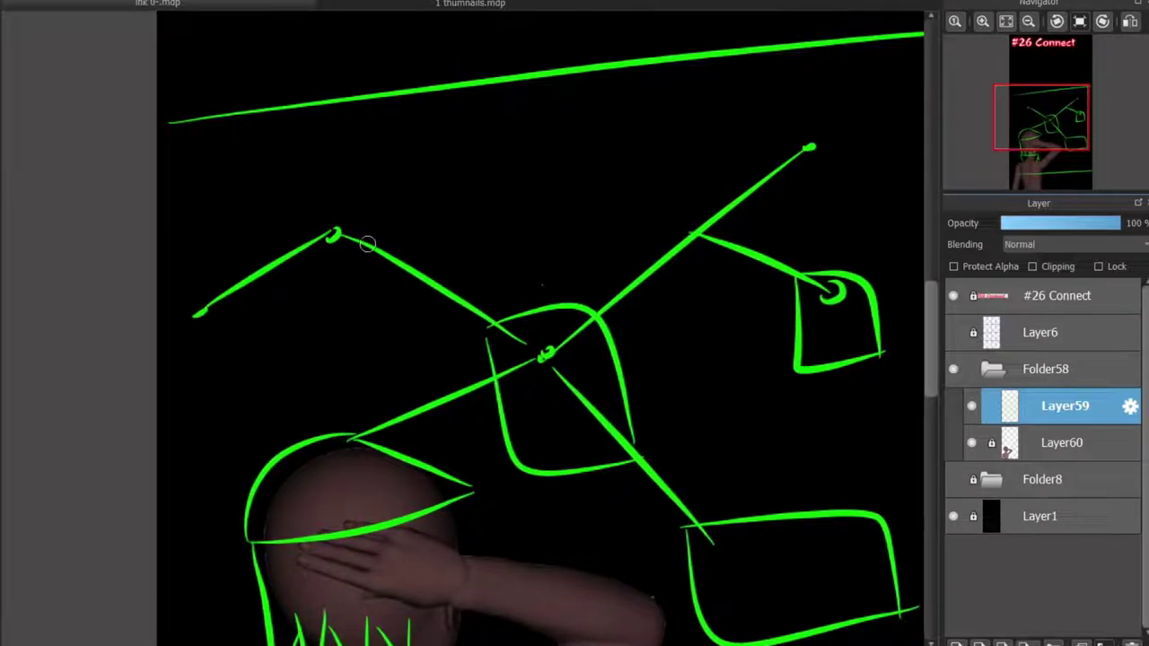
{"action": "mouse_move", "coordinate": [334, 232]}
{"action": "left_mouse_down"}
{"action": "mouse_move", "coordinate": [414, 146]}
{"action": "mouse_move", "coordinate": [427, 151]}
{"action": "left_mouse_up"}
{"action": "key", "text": "ctrl+z"}
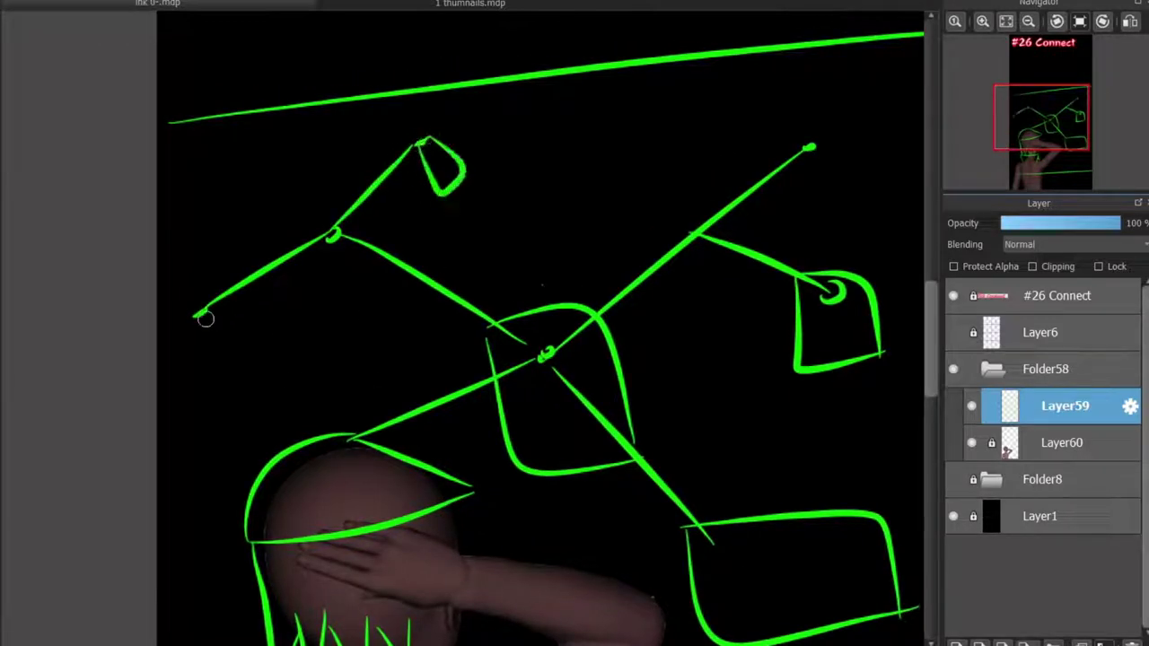
{"action": "left_click_drag", "start_coordinate": [207, 380], "coordinate": [168, 320]}
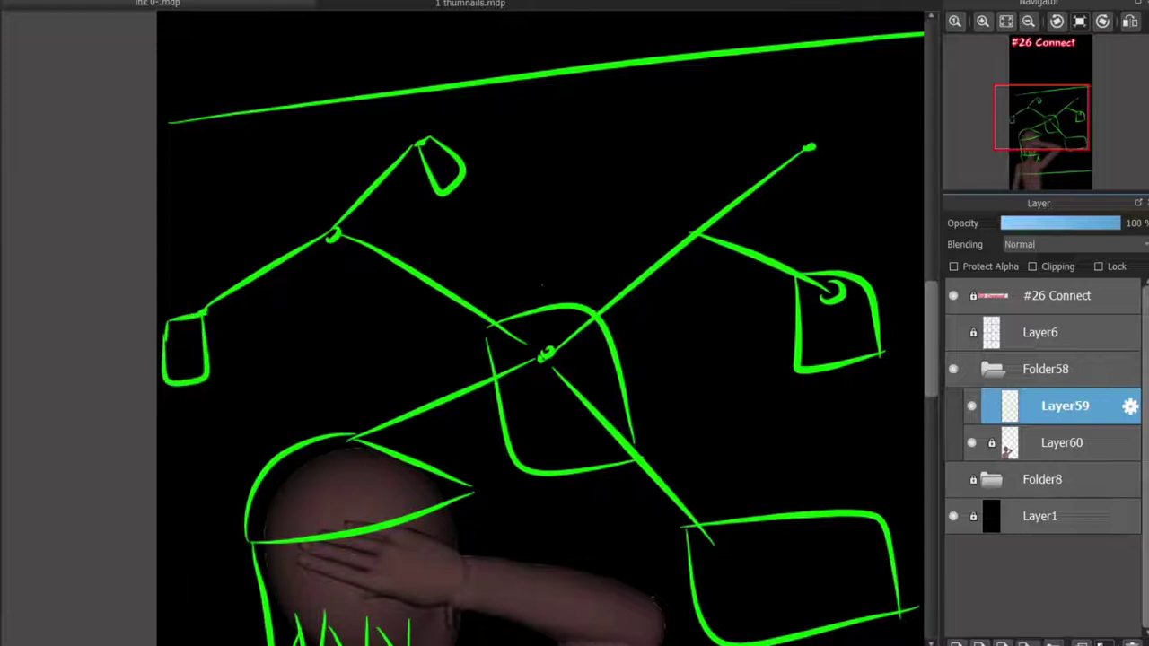
{"action": "left_click_drag", "start_coordinate": [329, 238], "coordinate": [353, 260]}
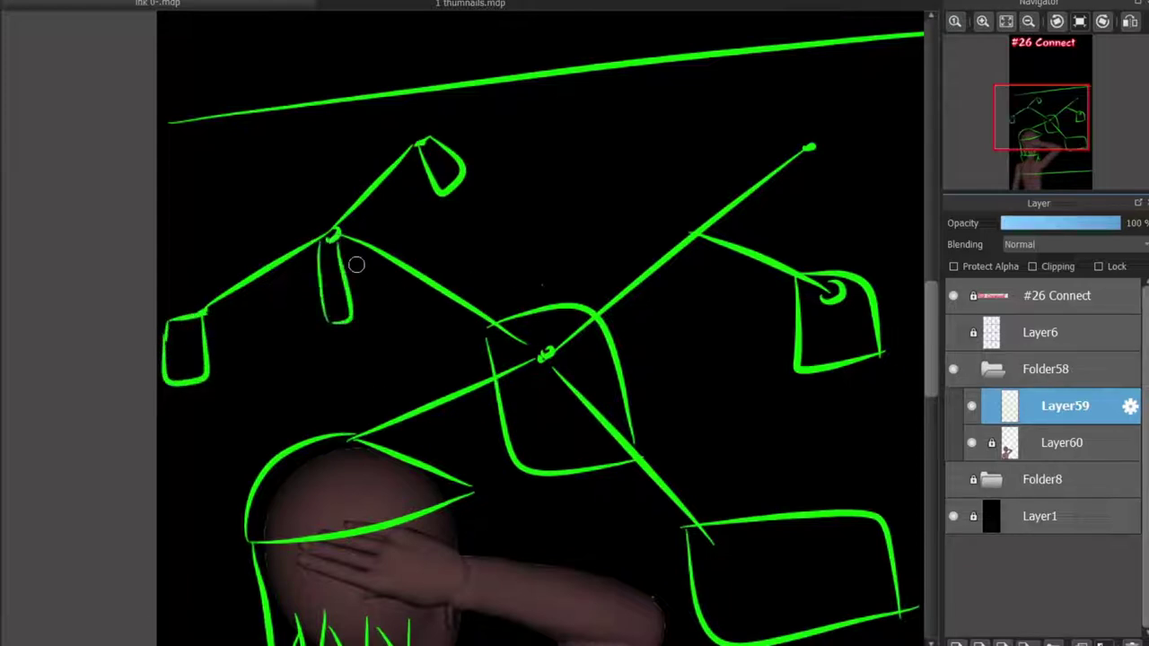
Draw three pinned strings fanning out below the large card beside the elbow, each ending in a small tag
{"action": "scroll", "coordinate": [354, 260], "scroll_direction": "right", "scroll_amount": 4}
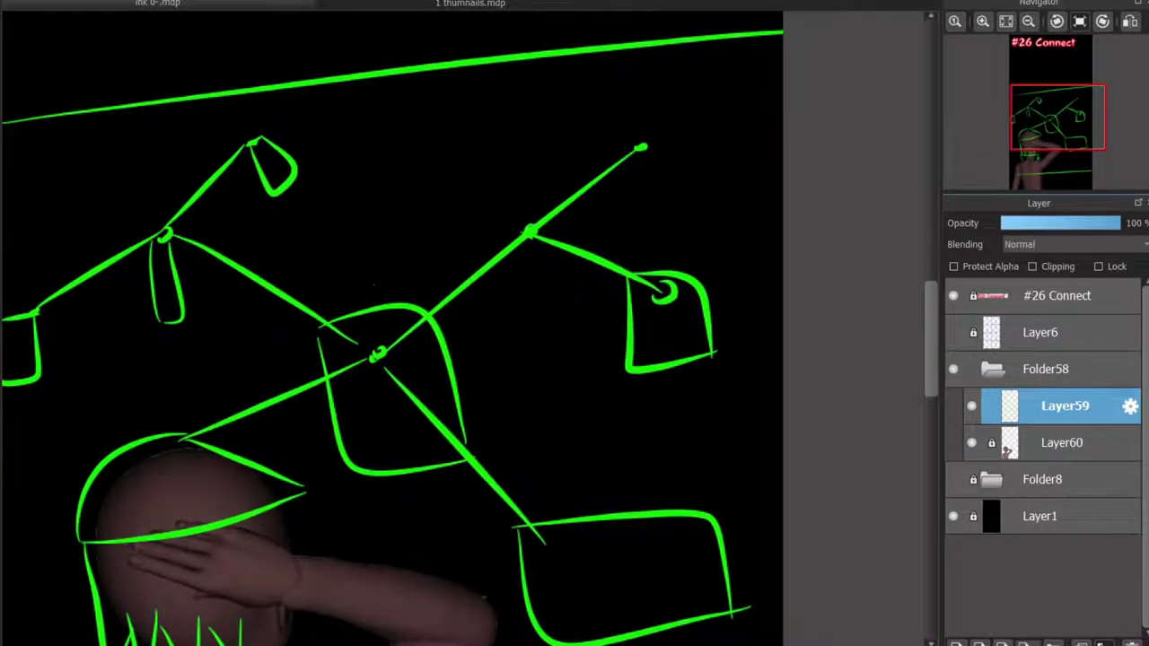
{"action": "scroll", "coordinate": [920, 350], "scroll_direction": "down", "scroll_amount": 5}
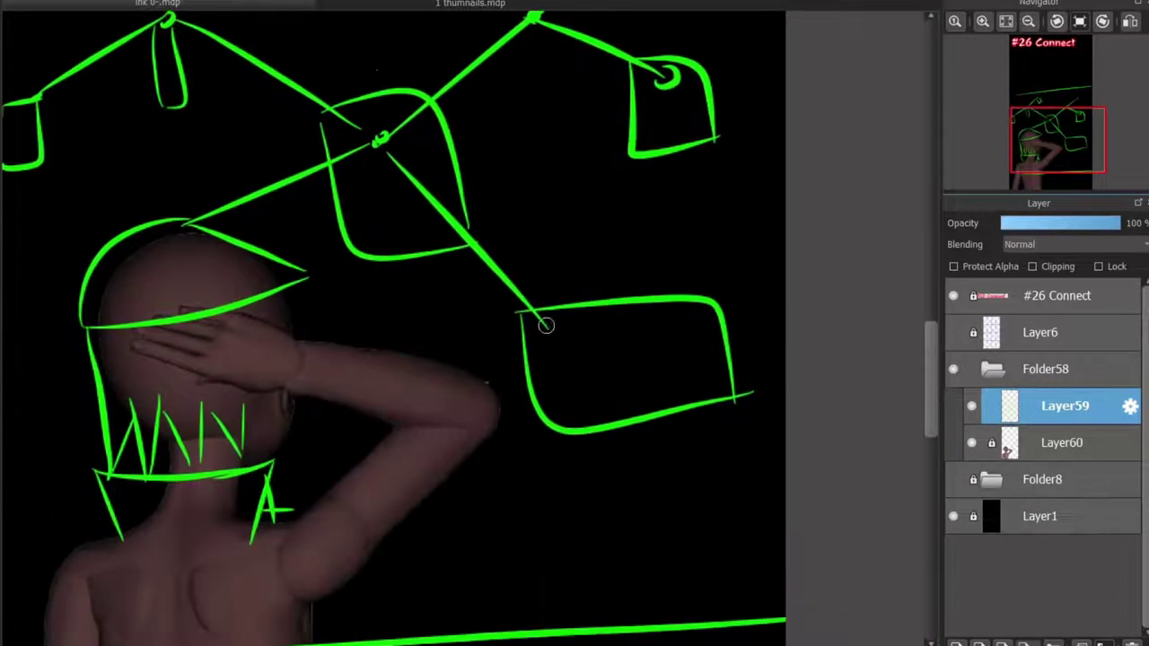
{"action": "mouse_move", "coordinate": [573, 416]}
{"action": "left_mouse_down"}
{"action": "mouse_move", "coordinate": [563, 514]}
{"action": "mouse_move", "coordinate": [632, 483]}
{"action": "left_mouse_up"}
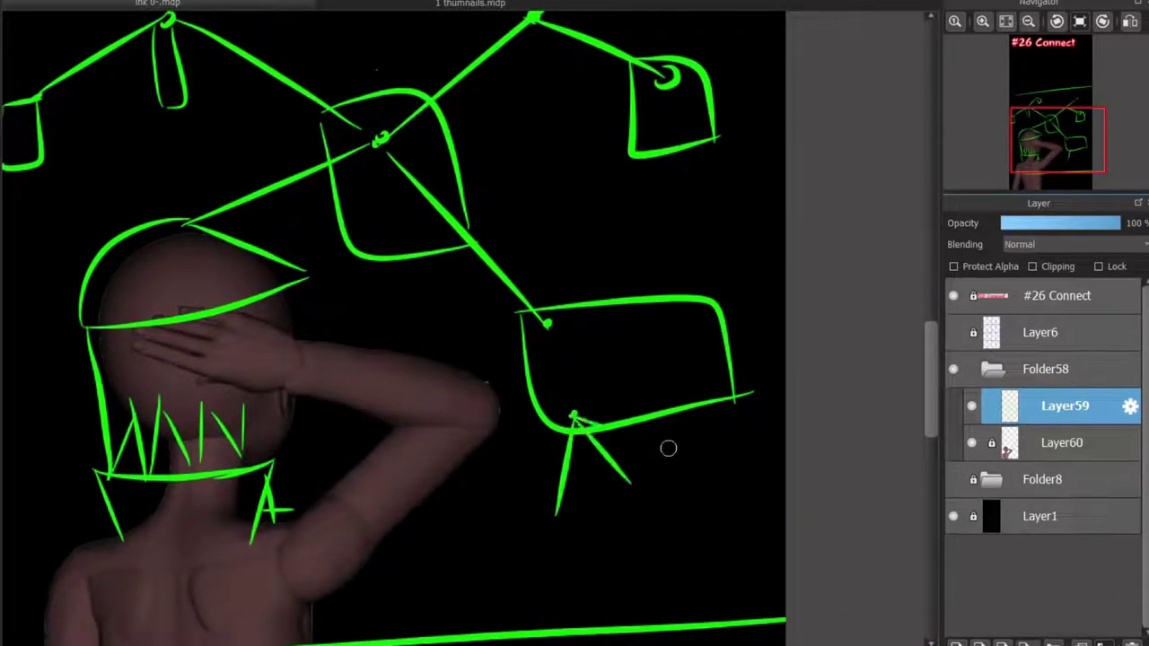
{"action": "left_click_drag", "start_coordinate": [675, 447], "coordinate": [718, 489]}
{"action": "left_click_drag", "start_coordinate": [636, 489], "coordinate": [662, 536]}
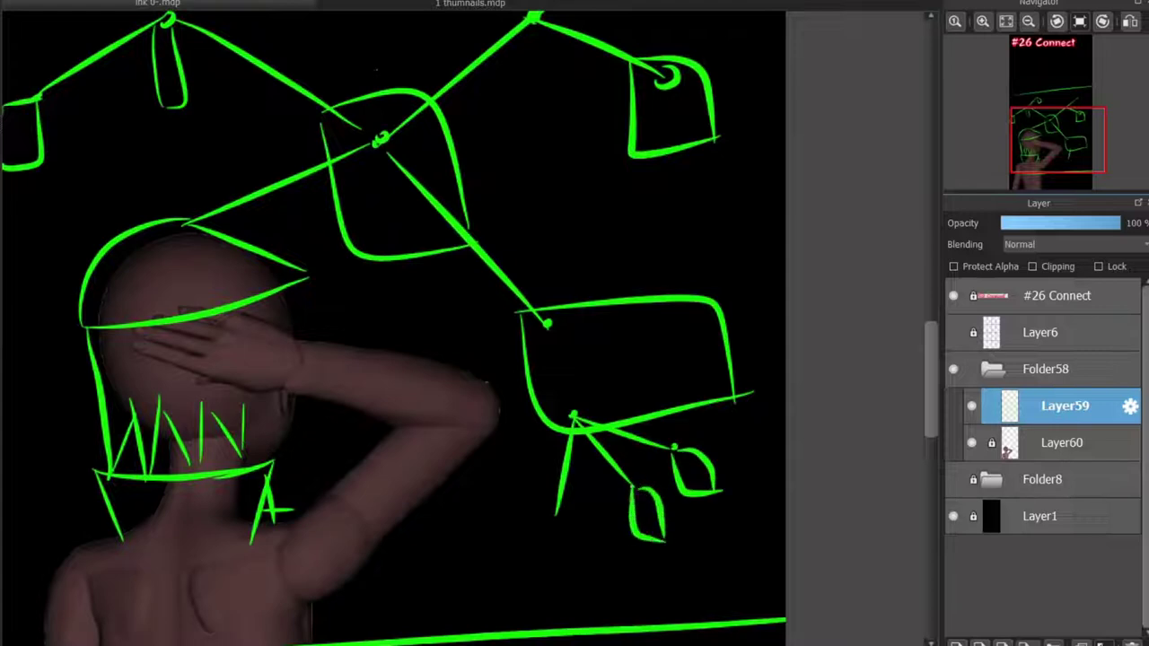
{"action": "left_click_drag", "start_coordinate": [563, 521], "coordinate": [597, 574]}
Add two converging dashes with an exclamation mark above the large card, and three wavy text lines beside the central card
{"action": "scroll", "coordinate": [896, 370], "scroll_direction": "down", "scroll_amount": 5}
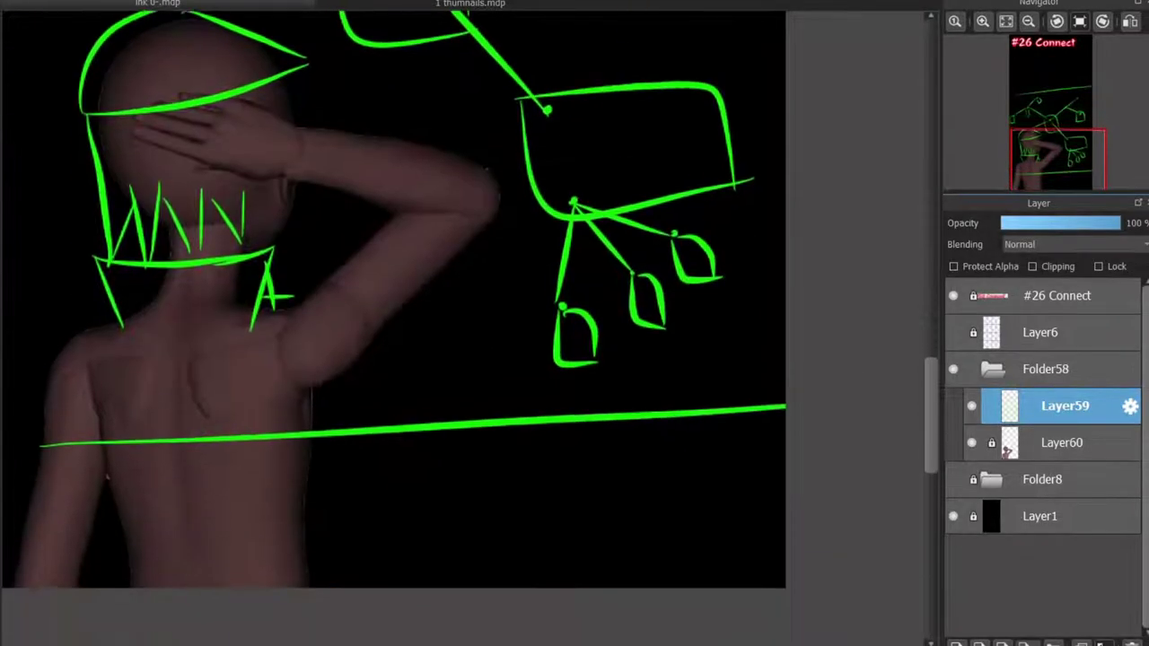
{"action": "scroll", "coordinate": [350, 264], "scroll_direction": "up", "scroll_amount": 5}
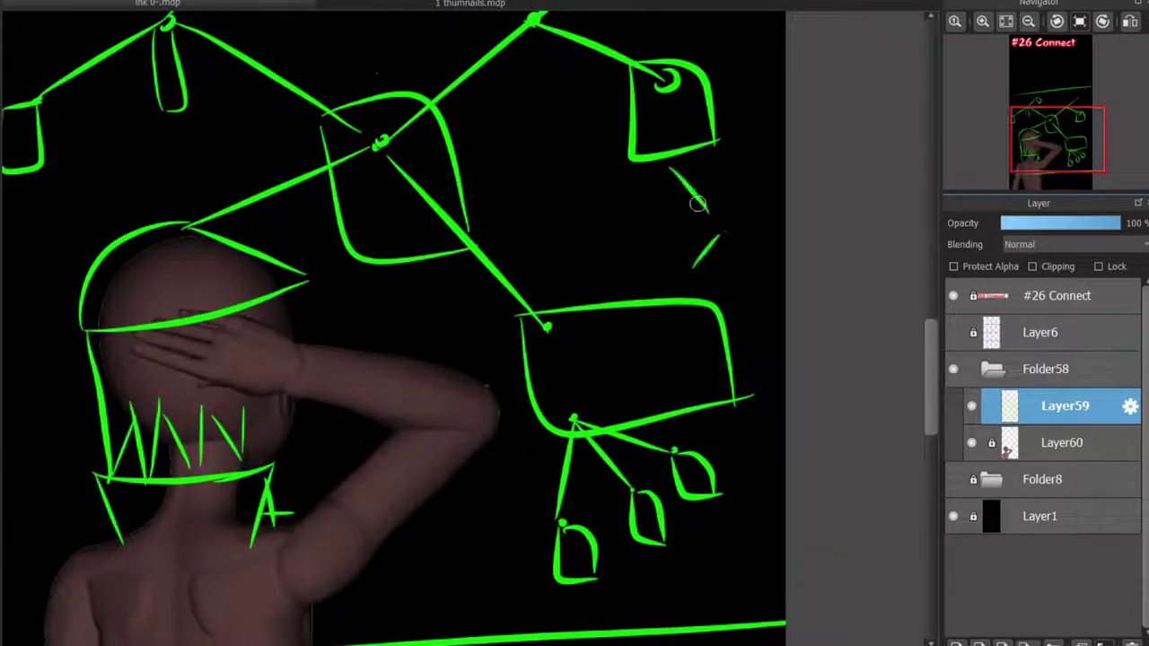
{"action": "left_click_drag", "start_coordinate": [733, 178], "coordinate": [760, 219]}
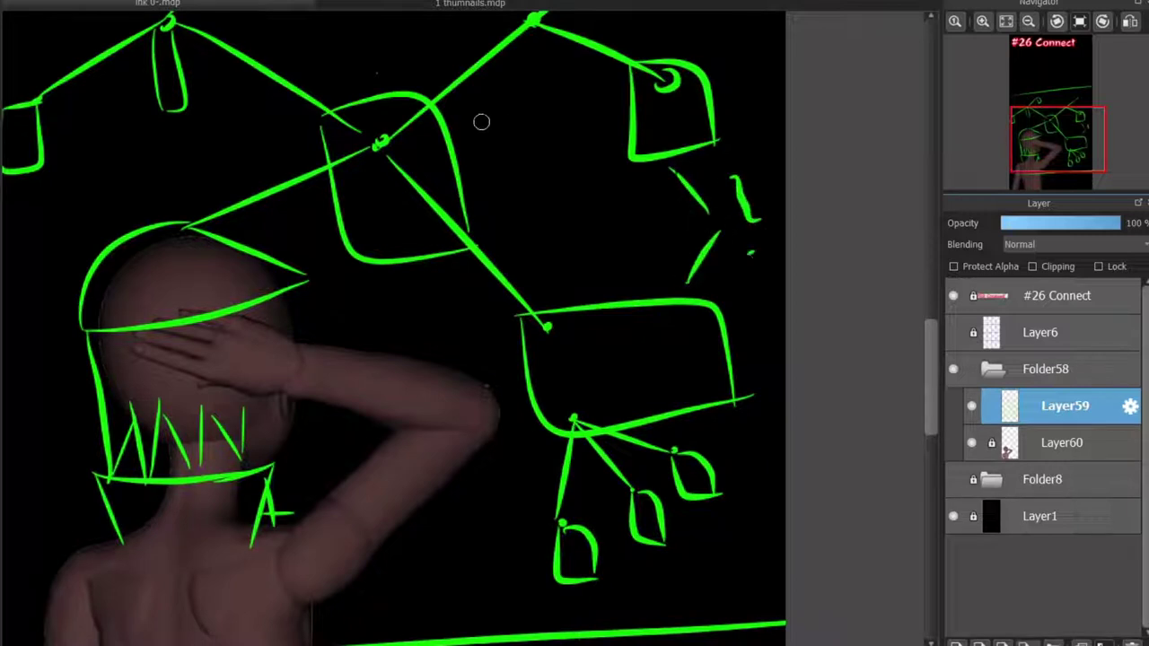
{"action": "left_click_drag", "start_coordinate": [482, 119], "coordinate": [572, 106]}
{"action": "left_click_drag", "start_coordinate": [494, 184], "coordinate": [590, 165]}
{"action": "left_click_drag", "start_coordinate": [525, 233], "coordinate": [601, 228]}
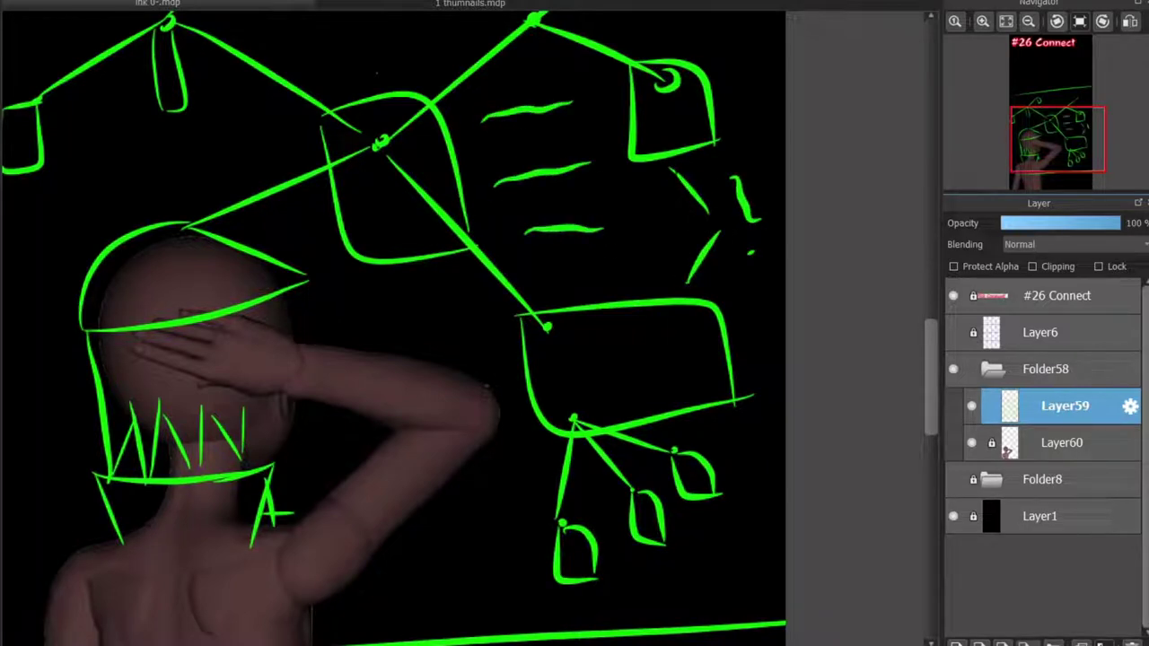
Sketch two pinned cards cut off by the canvas's left edge, with short strings running to the figure's cap and hair
{"action": "left_click_drag", "start_coordinate": [222, 232], "coordinate": [401, 235]}
{"action": "left_click_drag", "start_coordinate": [441, 305], "coordinate": [440, 427]}
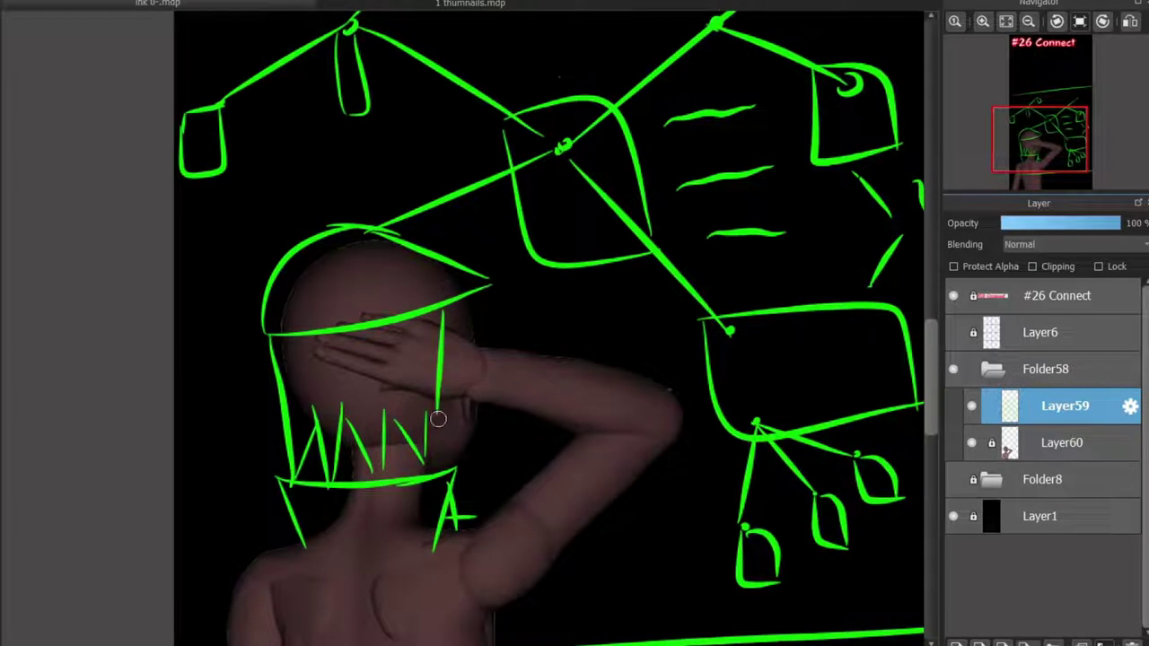
{"action": "key", "text": "ctrl+z"}
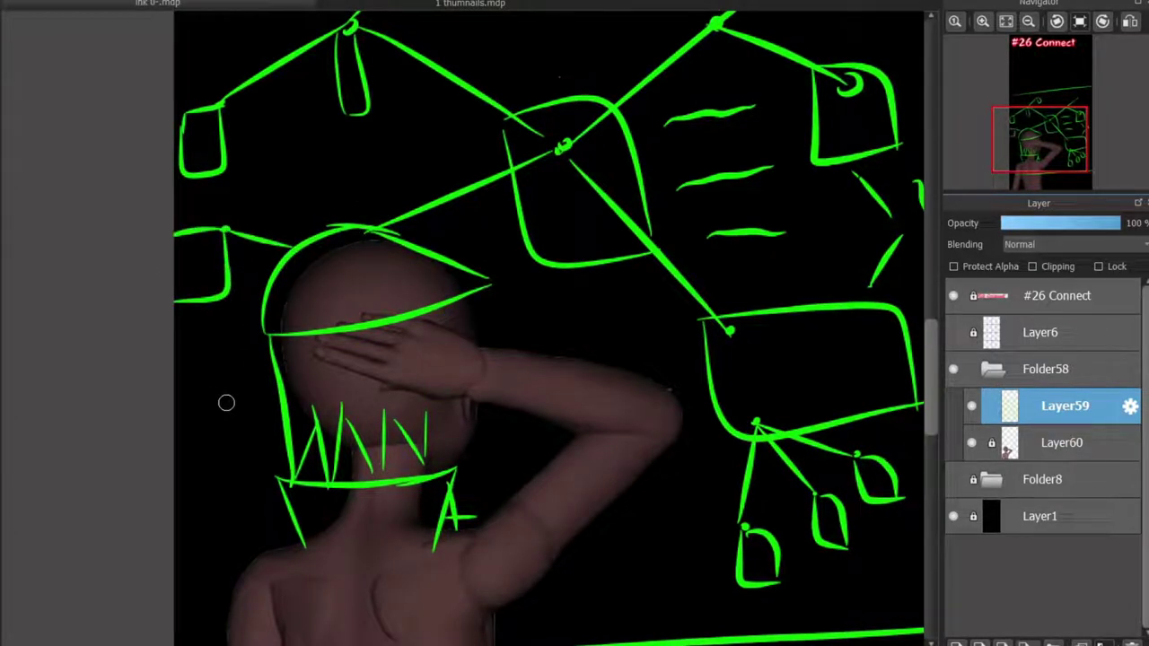
{"action": "left_click_drag", "start_coordinate": [275, 382], "coordinate": [236, 422]}
{"action": "left_click_drag", "start_coordinate": [237, 429], "coordinate": [242, 517]}
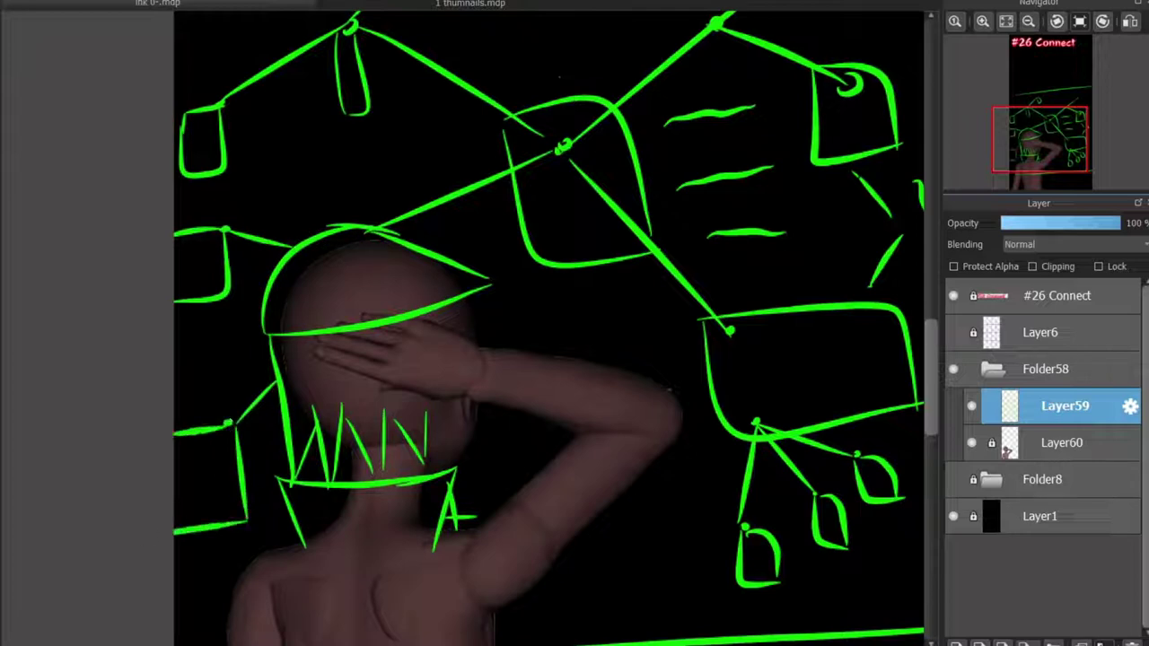
Outline a slanted sleeve cuff around the raised forearm near the elbow
{"action": "left_click_drag", "start_coordinate": [532, 338], "coordinate": [398, 338]}
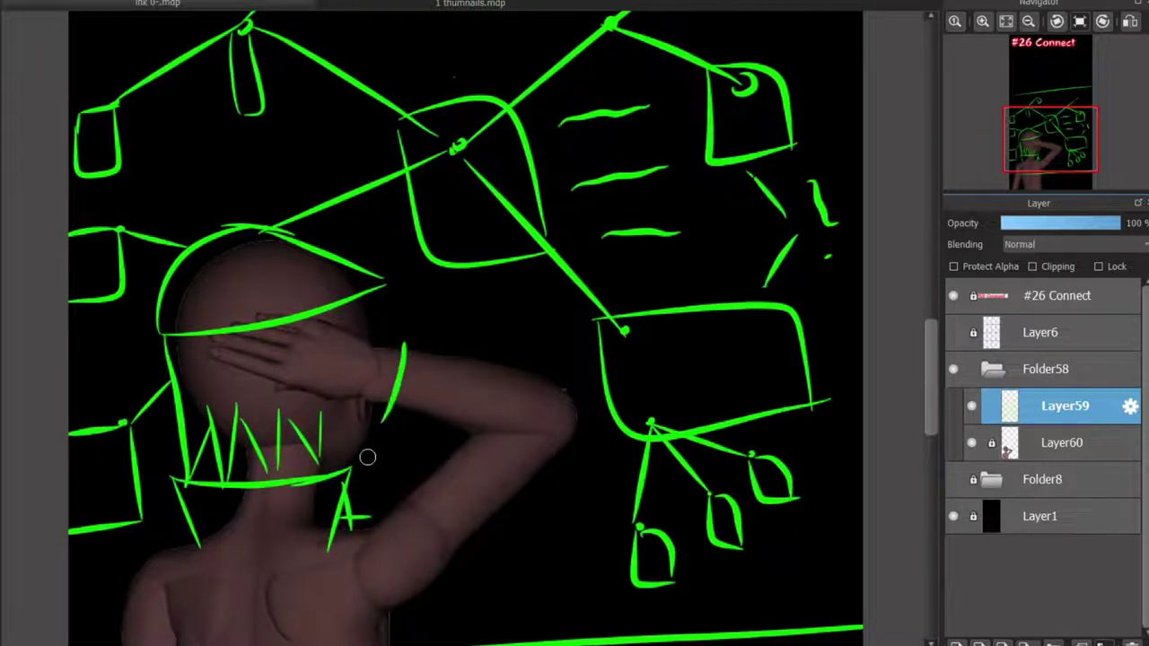
{"action": "scroll", "coordinate": [366, 457], "scroll_direction": "up", "scroll_amount": 3}
{"action": "left_click_drag", "start_coordinate": [546, 382], "coordinate": [641, 271]}
{"action": "left_click_drag", "start_coordinate": [643, 270], "coordinate": [763, 291]}
{"action": "left_click_drag", "start_coordinate": [547, 384], "coordinate": [644, 408]}
{"action": "left_click_drag", "start_coordinate": [763, 291], "coordinate": [644, 409]}
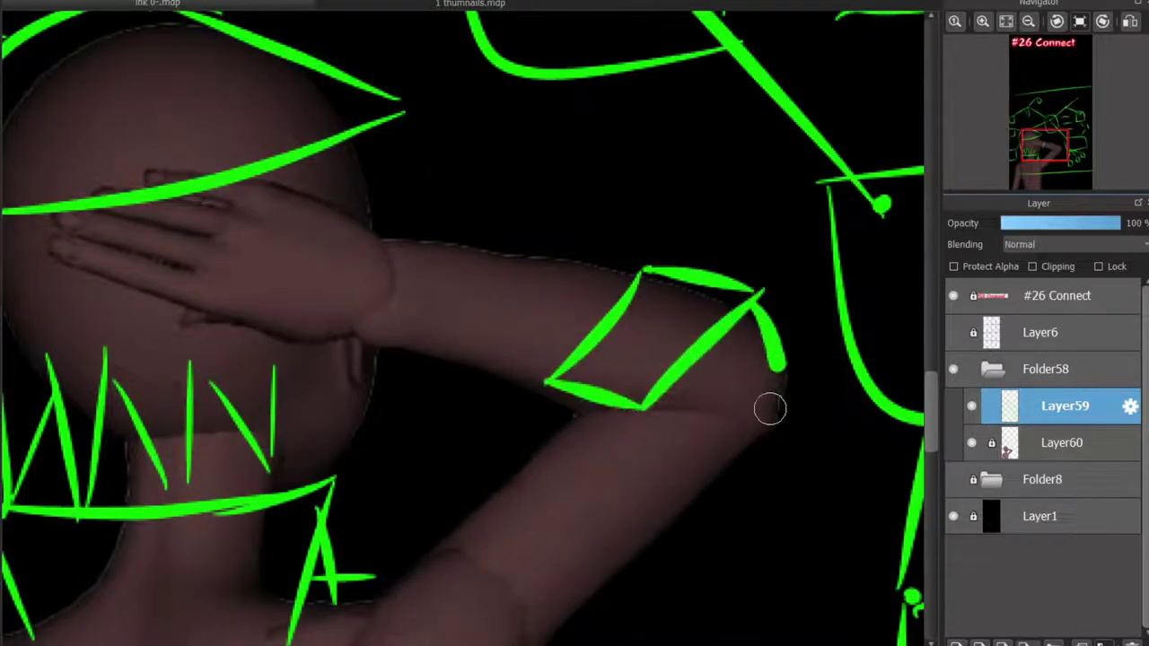
Draw the loose sleeve's outer curve from the elbow down to the torso and its inner edge from shoulder to cuff
{"action": "scroll", "coordinate": [913, 399], "scroll_direction": "down", "scroll_amount": 3}
{"action": "left_click_drag", "start_coordinate": [761, 135], "coordinate": [412, 613]}
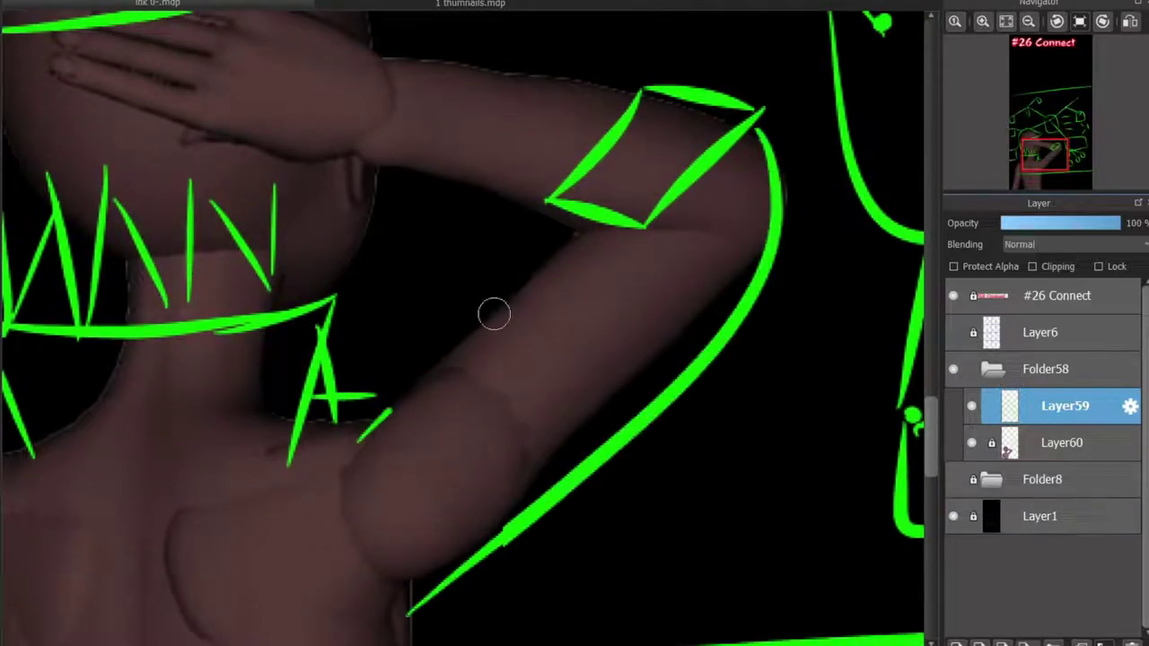
{"action": "left_click_drag", "start_coordinate": [359, 440], "coordinate": [611, 226]}
{"action": "left_click_drag", "start_coordinate": [612, 228], "coordinate": [717, 231]}
Draw a second rising line across the canvas just below the existing upper line
{"action": "scroll", "coordinate": [485, 539], "scroll_direction": "down", "scroll_amount": 3}
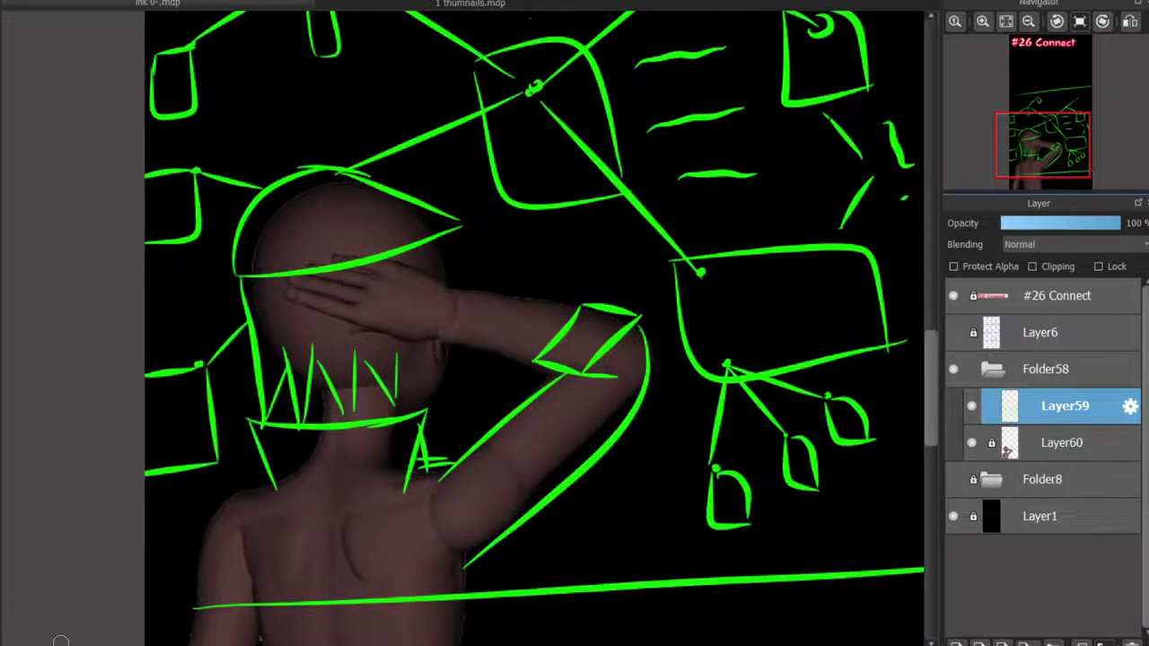
{"action": "left_click_drag", "start_coordinate": [1043, 145], "coordinate": [1048, 117]}
{"action": "left_click_drag", "start_coordinate": [108, 165], "coordinate": [889, 77]}
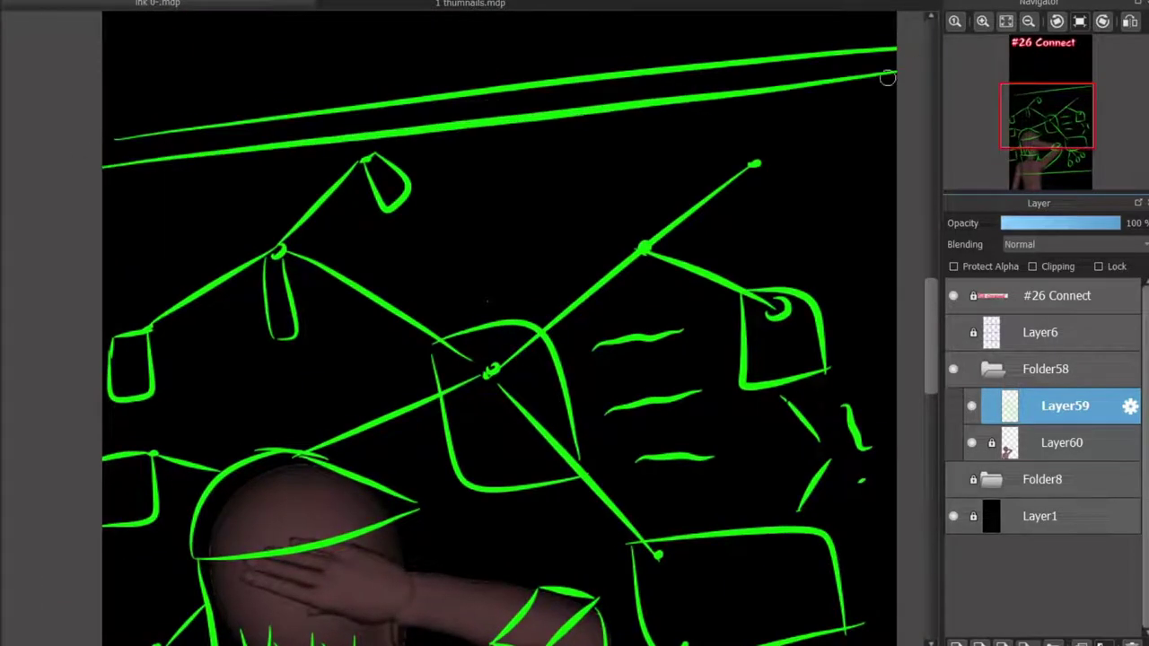
{"action": "scroll", "coordinate": [887, 78], "scroll_direction": "down", "scroll_amount": 1}
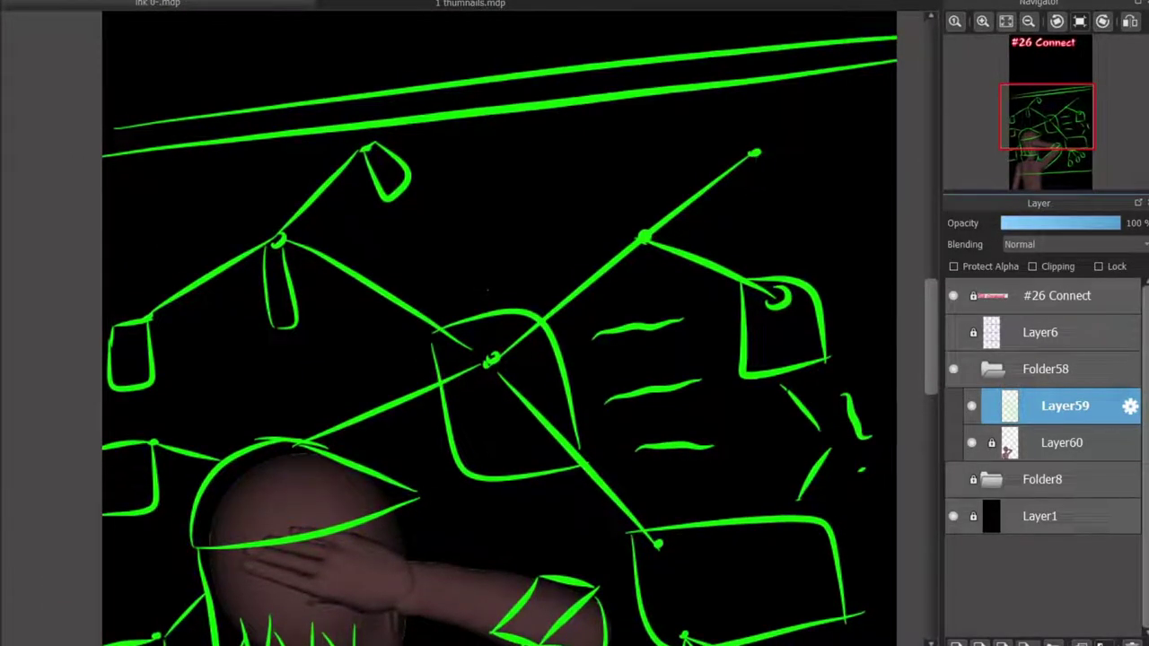
Hang a round tag from the upper-right string, and sketch two small cards with converging dashes and an exclamation mark below the upper lines
{"action": "mouse_move", "coordinate": [754, 155]}
{"action": "left_mouse_down"}
{"action": "mouse_move", "coordinate": [779, 193]}
{"action": "mouse_move", "coordinate": [768, 180]}
{"action": "left_mouse_up"}
{"action": "scroll", "coordinate": [774, 185], "scroll_direction": "up", "scroll_amount": 1}
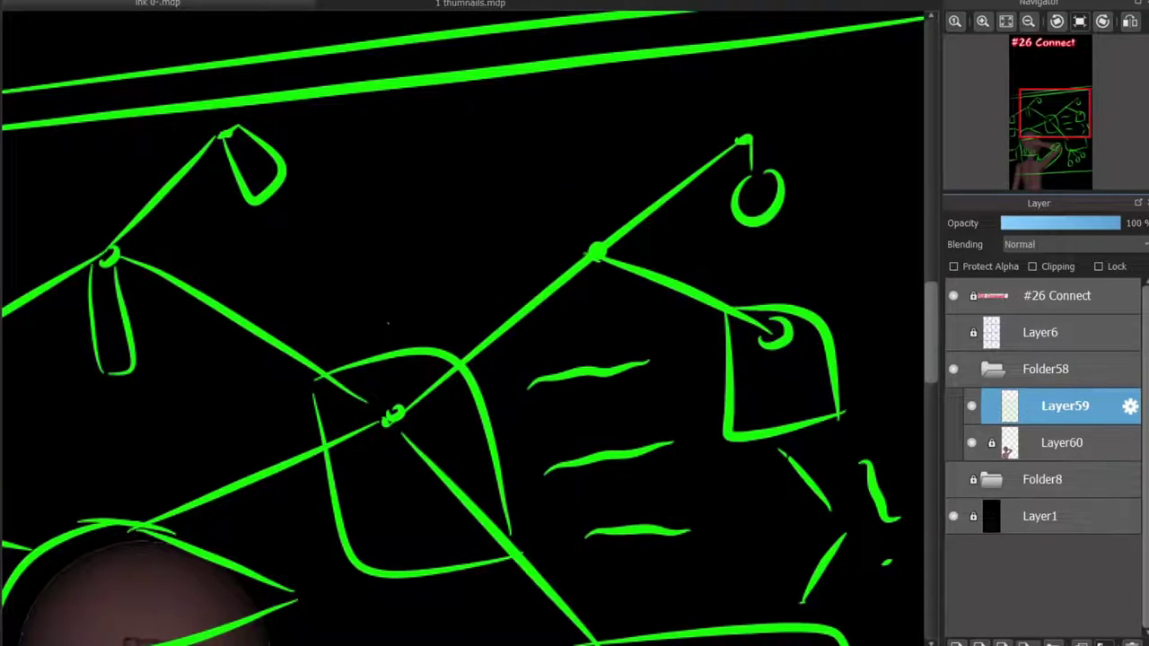
{"action": "scroll", "coordinate": [402, 243], "scroll_direction": "down", "scroll_amount": 1}
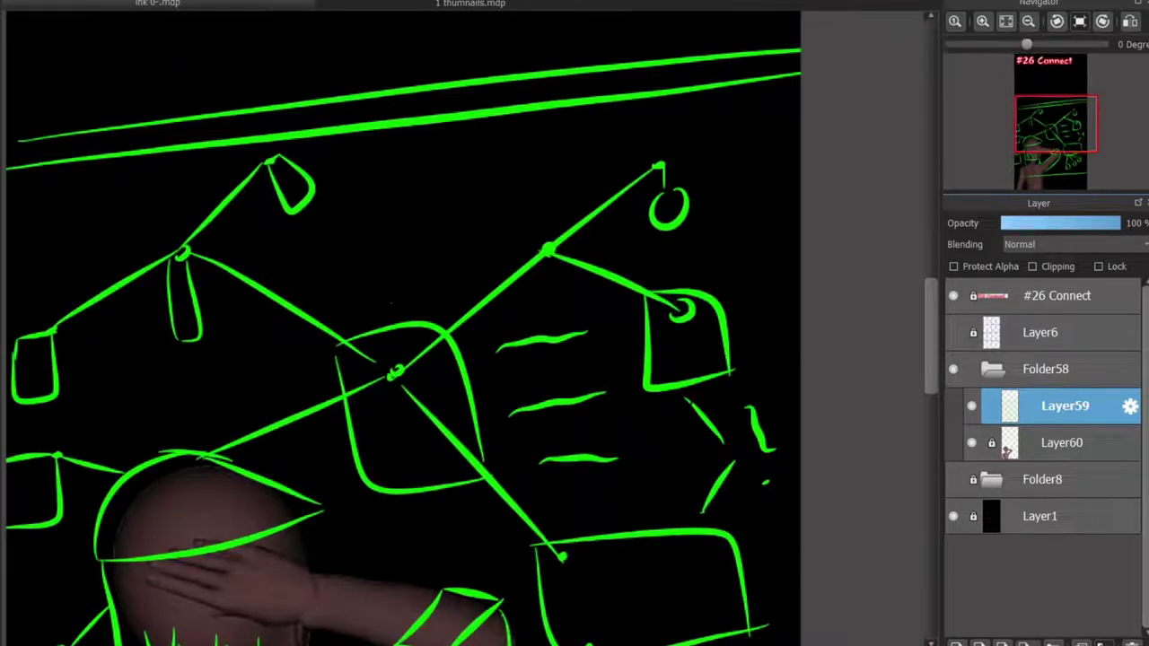
{"action": "scroll", "coordinate": [215, 162], "scroll_direction": "up", "scroll_amount": 3}
{"action": "mouse_move", "coordinate": [493, 165]}
{"action": "left_mouse_down"}
{"action": "mouse_move", "coordinate": [471, 240]}
{"action": "mouse_move", "coordinate": [496, 166]}
{"action": "left_mouse_up"}
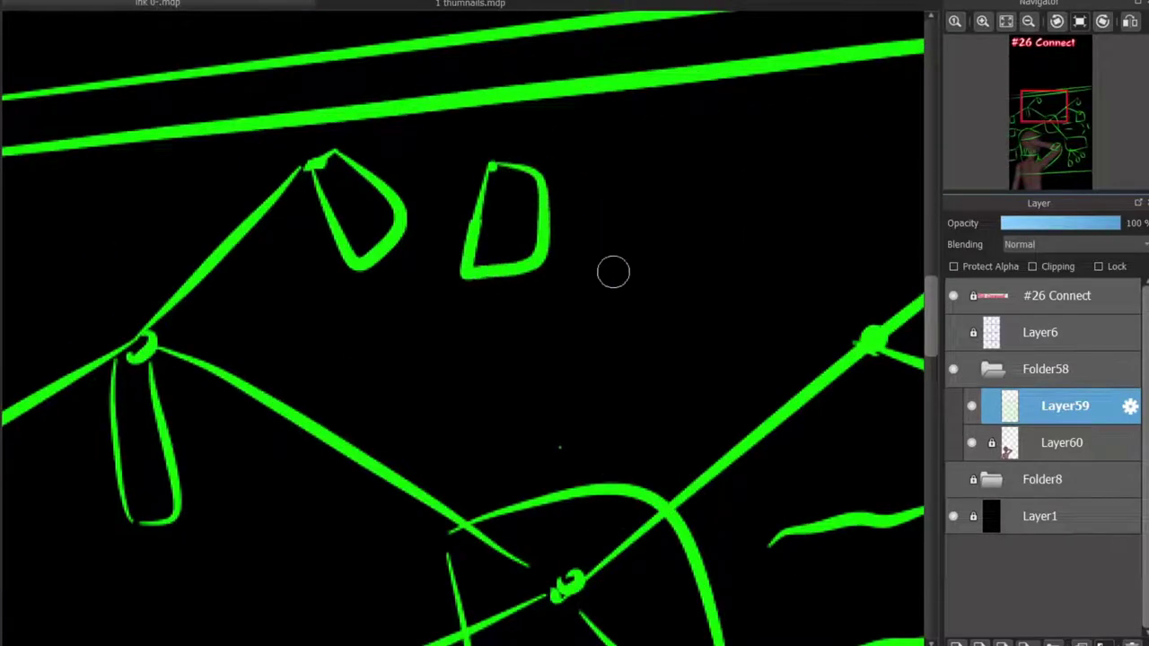
{"action": "mouse_move", "coordinate": [660, 149]}
{"action": "left_mouse_down"}
{"action": "mouse_move", "coordinate": [646, 228]}
{"action": "mouse_move", "coordinate": [665, 151]}
{"action": "left_mouse_up"}
{"action": "mouse_move", "coordinate": [544, 289]}
{"action": "left_mouse_down"}
{"action": "mouse_move", "coordinate": [583, 323]}
{"action": "mouse_move", "coordinate": [620, 404]}
{"action": "left_mouse_up"}
Add three wavy text lines around the upper-left strings, two above and one below
{"action": "scroll", "coordinate": [389, 266], "scroll_direction": "left", "scroll_amount": 5}
{"action": "left_click_drag", "start_coordinate": [388, 266], "coordinate": [539, 258]}
{"action": "left_click_drag", "start_coordinate": [355, 338], "coordinate": [474, 328]}
{"action": "left_click_drag", "start_coordinate": [449, 551], "coordinate": [543, 544]}
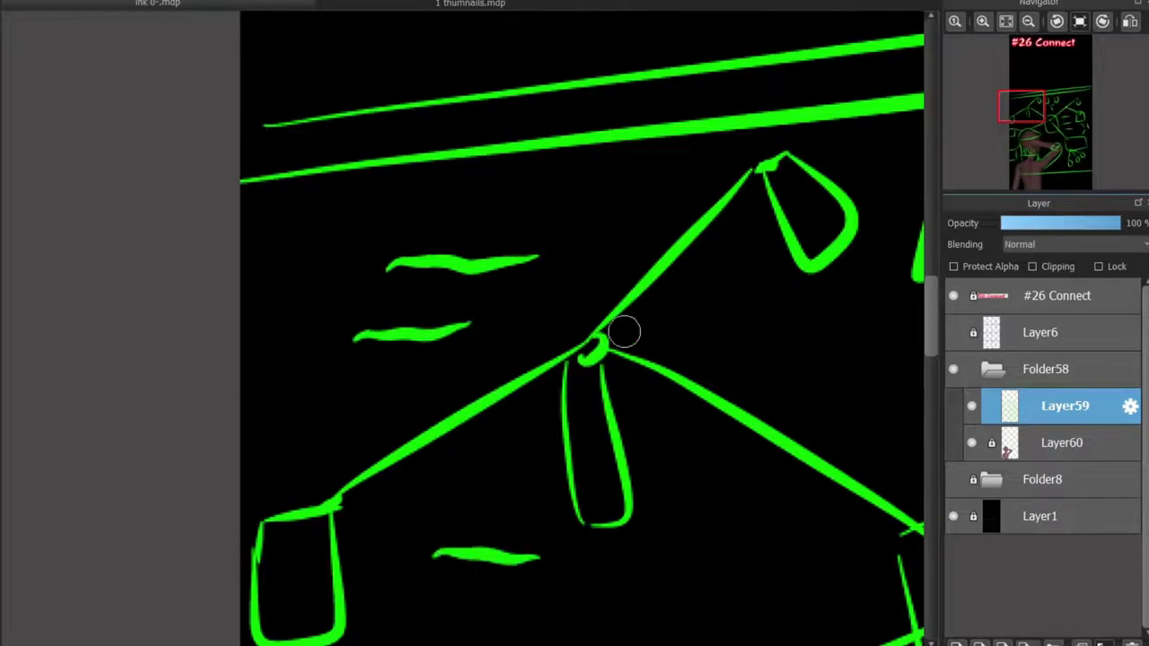
{"action": "scroll", "coordinate": [623, 329], "scroll_direction": "down", "scroll_amount": 3}
{"action": "scroll", "coordinate": [449, 270], "scroll_direction": "right", "scroll_amount": 3}
{"action": "left_click_drag", "start_coordinate": [174, 463], "coordinate": [699, 415]}
{"action": "key", "text": "ctrl+z"}
{"action": "key", "text": "ctrl+z"}
{"action": "left_click_drag", "start_coordinate": [202, 441], "coordinate": [698, 416]}
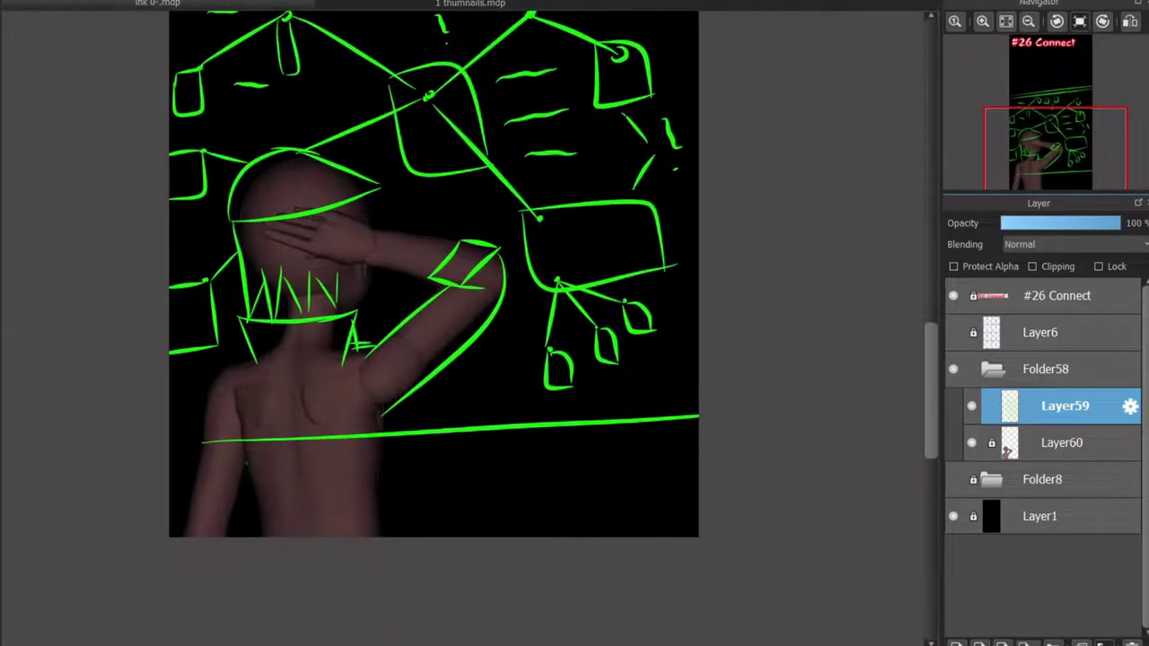
Run a string from the round tag's pin to the canvas's right edge and hang a double-framed card from it
{"action": "scroll", "coordinate": [431, 314], "scroll_direction": "up", "scroll_amount": 3}
{"action": "scroll", "coordinate": [565, 224], "scroll_direction": "up", "scroll_amount": 4}
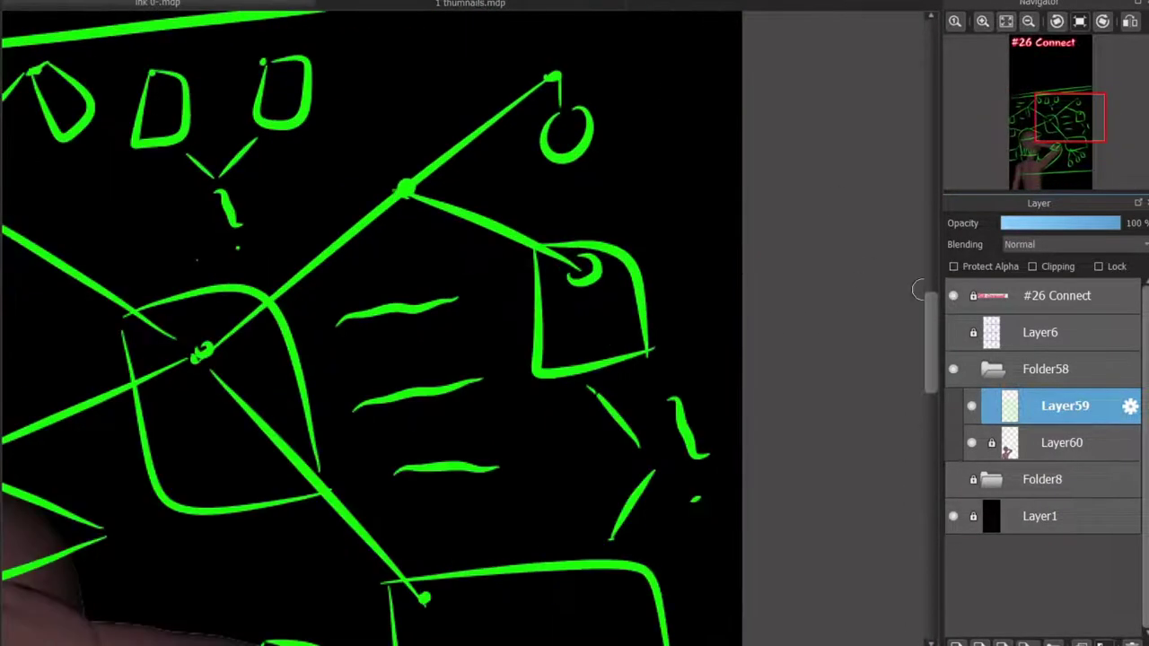
{"action": "mouse_move", "coordinate": [559, 221]}
{"action": "left_mouse_down"}
{"action": "mouse_move", "coordinate": [674, 243]}
{"action": "mouse_move", "coordinate": [742, 370]}
{"action": "left_mouse_up"}
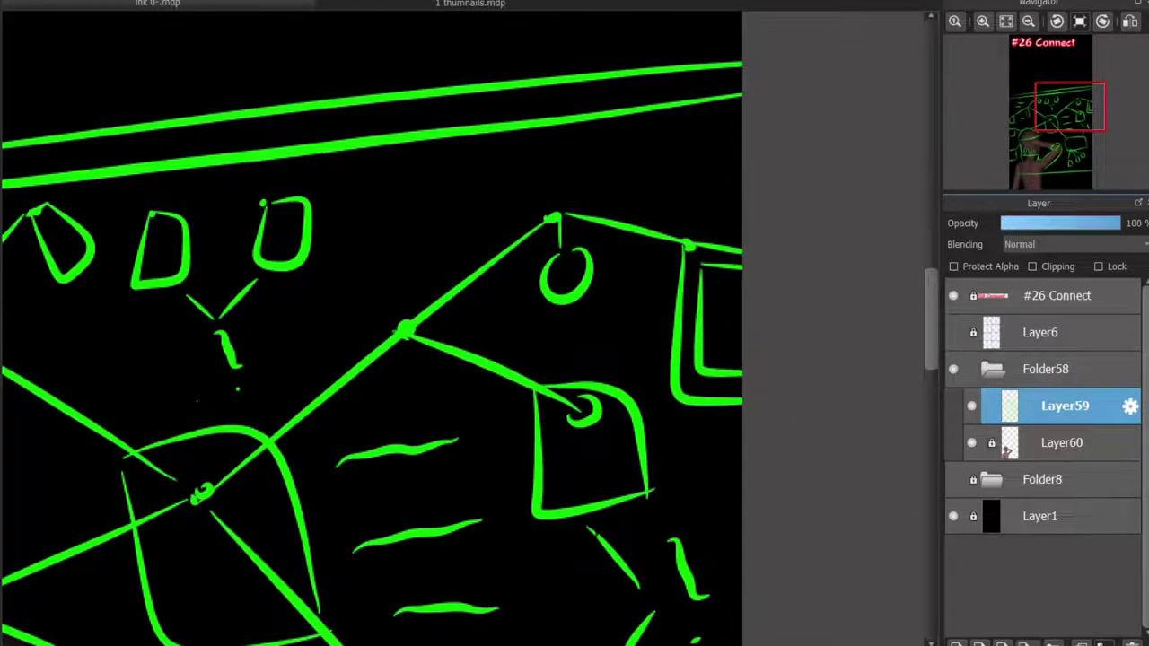
{"action": "scroll", "coordinate": [294, 382], "scroll_direction": "down", "scroll_amount": 5}
{"action": "scroll", "coordinate": [163, 594], "scroll_direction": "up", "scroll_amount": 4}
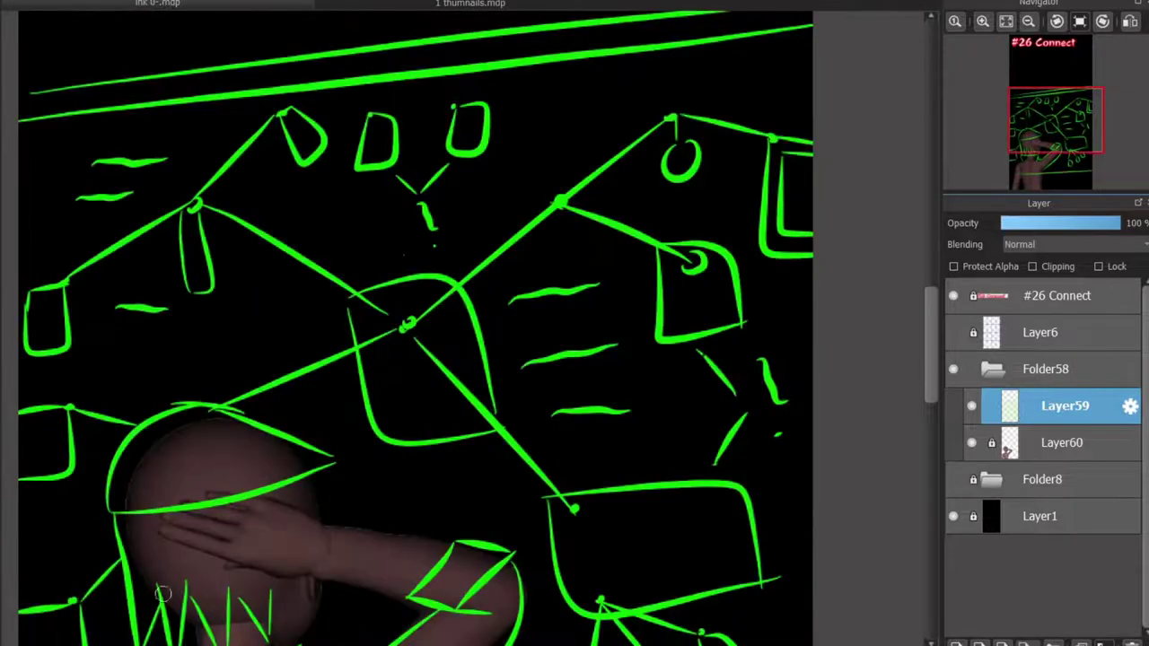
Draw a question mark just beyond the tip of the cap's brim
{"action": "scroll", "coordinate": [361, 358], "scroll_direction": "down", "scroll_amount": 3}
{"action": "scroll", "coordinate": [257, 505], "scroll_direction": "up", "scroll_amount": 2}
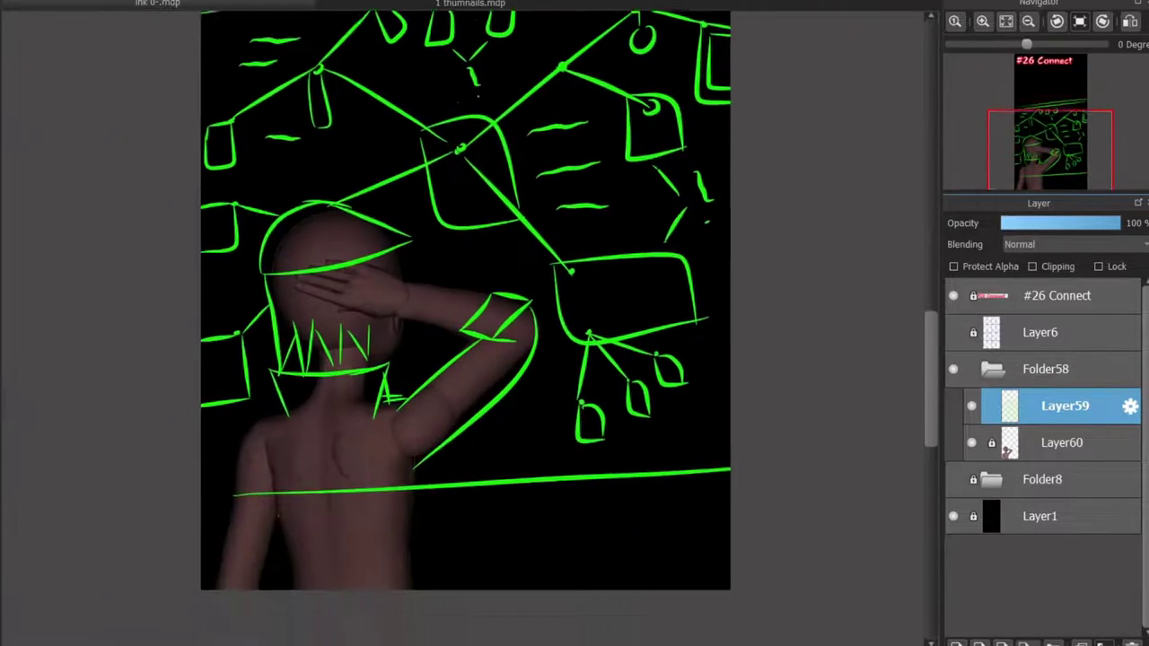
{"action": "scroll", "coordinate": [359, 404], "scroll_direction": "down", "scroll_amount": 2}
{"action": "scroll", "coordinate": [600, 480], "scroll_direction": "up", "scroll_amount": 1}
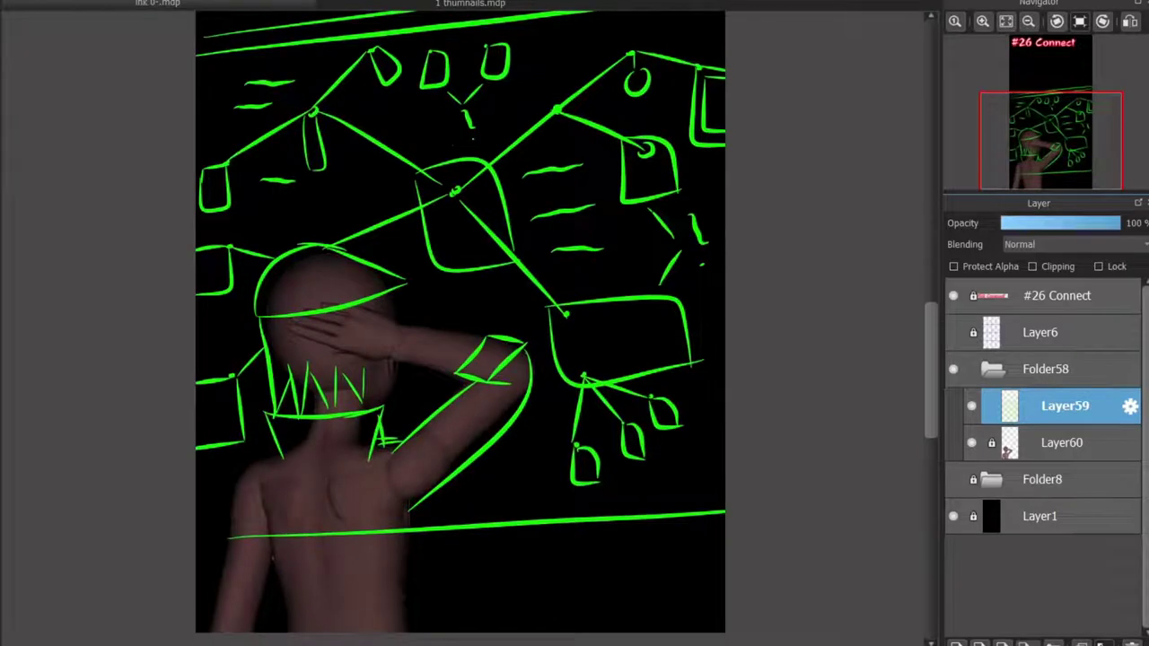
{"action": "scroll", "coordinate": [286, 370], "scroll_direction": "down", "scroll_amount": 8}
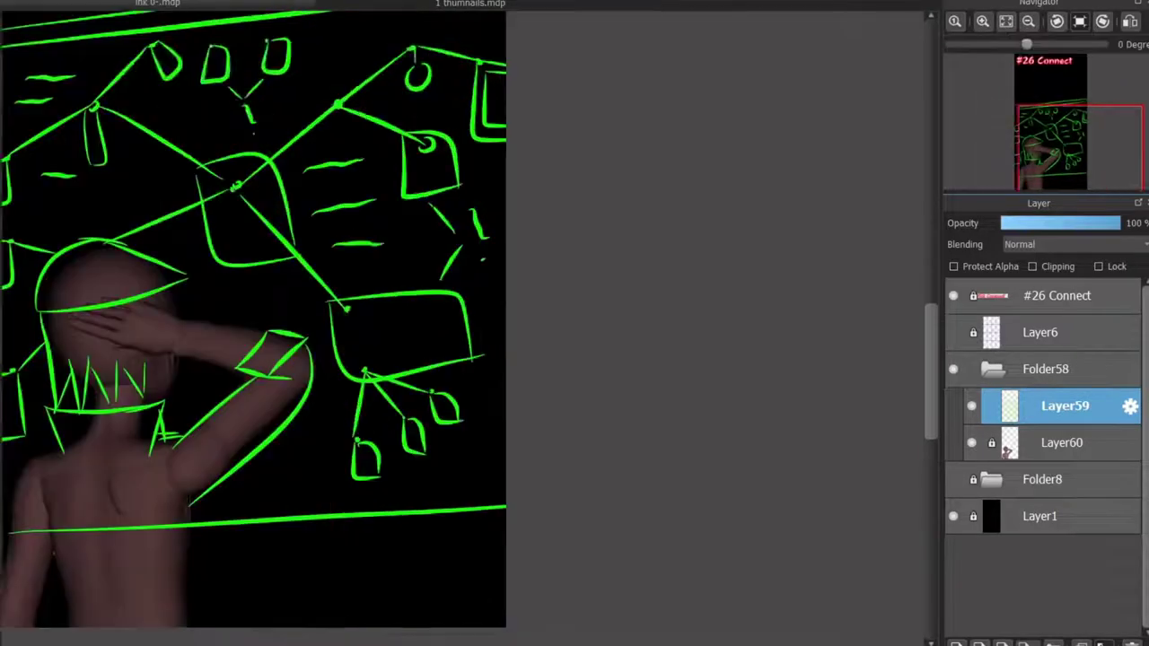
{"action": "scroll", "coordinate": [283, 286], "scroll_direction": "up", "scroll_amount": 8}
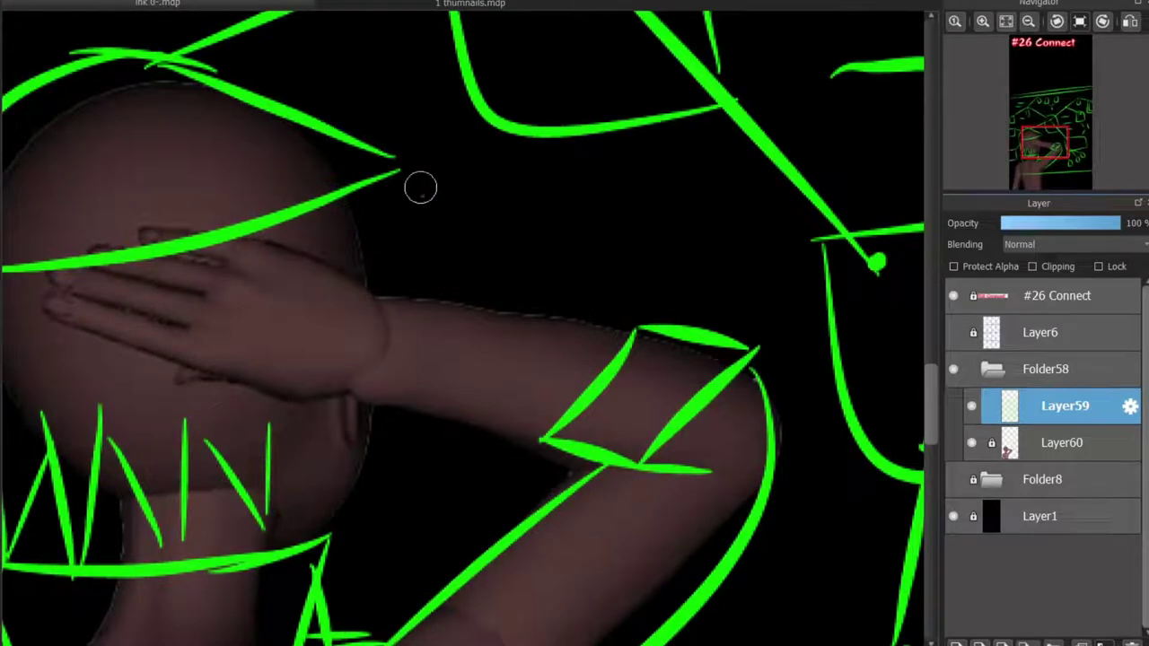
{"action": "left_click_drag", "start_coordinate": [449, 184], "coordinate": [462, 231]}
{"action": "left_click", "coordinate": [474, 264]}
Sketch a head-and-shoulders silhouette inside the central card
{"action": "scroll", "coordinate": [836, 195], "scroll_direction": "down", "scroll_amount": 3}
{"action": "scroll", "coordinate": [518, 284], "scroll_direction": "up", "scroll_amount": 2}
{"action": "scroll", "coordinate": [518, 284], "scroll_direction": "up", "scroll_amount": 2}
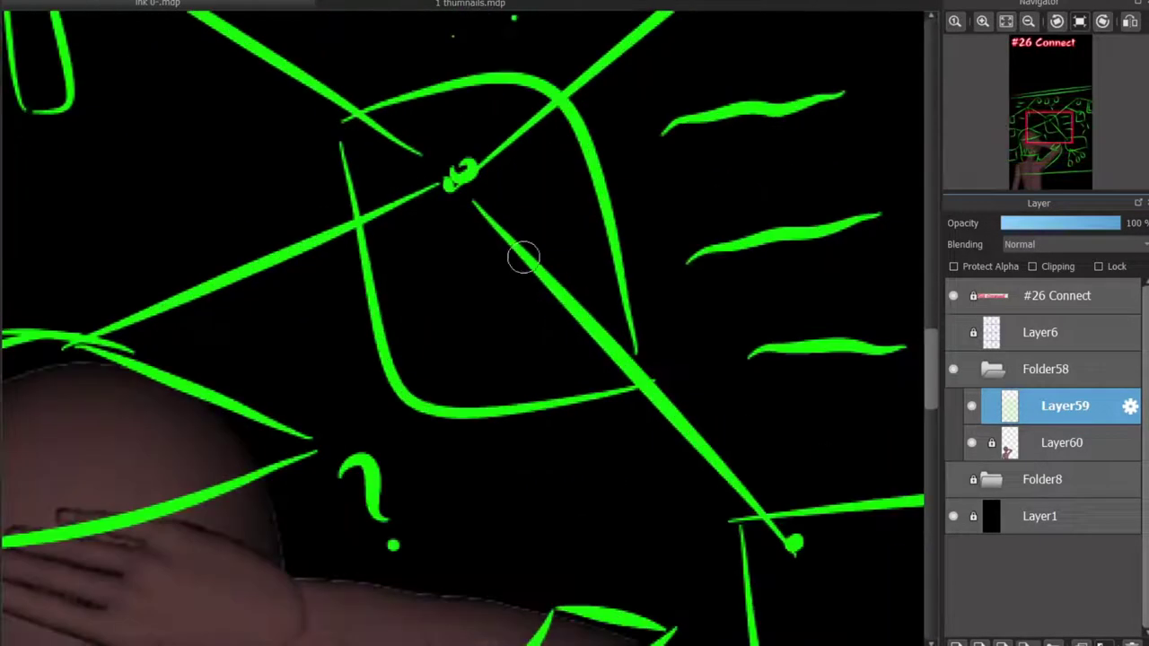
{"action": "mouse_move", "coordinate": [418, 395]}
{"action": "left_mouse_down"}
{"action": "mouse_move", "coordinate": [446, 280]}
{"action": "mouse_move", "coordinate": [519, 240]}
{"action": "mouse_move", "coordinate": [615, 386]}
{"action": "left_mouse_up"}
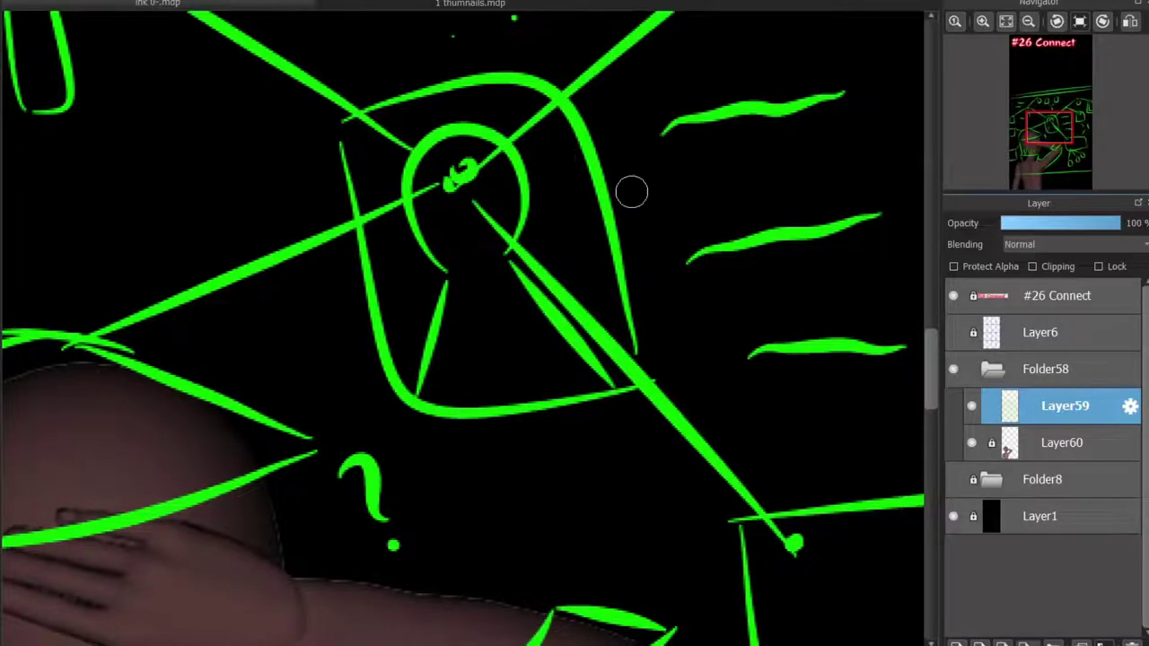
{"action": "scroll", "coordinate": [631, 192], "scroll_direction": "down", "scroll_amount": 2}
{"action": "scroll", "coordinate": [538, 180], "scroll_direction": "up", "scroll_amount": 2}
{"action": "scroll", "coordinate": [539, 323], "scroll_direction": "down", "scroll_amount": 2}
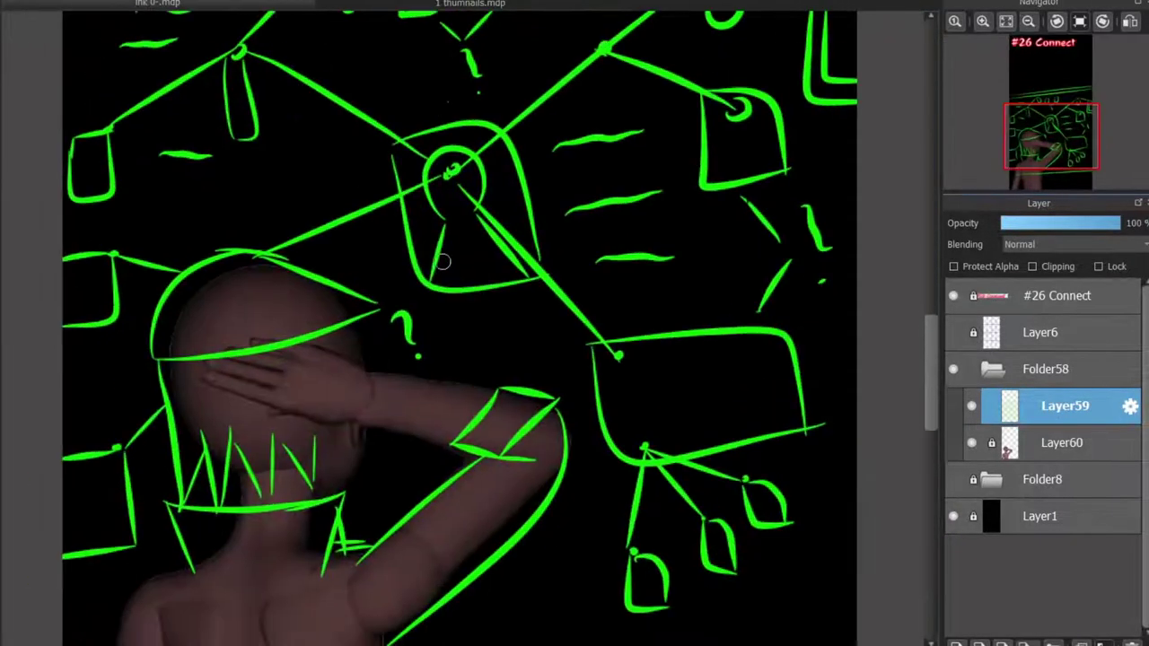
Write "26K" beside the central card, between the two strings on its left
{"action": "scroll", "coordinate": [476, 215], "scroll_direction": "up", "scroll_amount": 4}
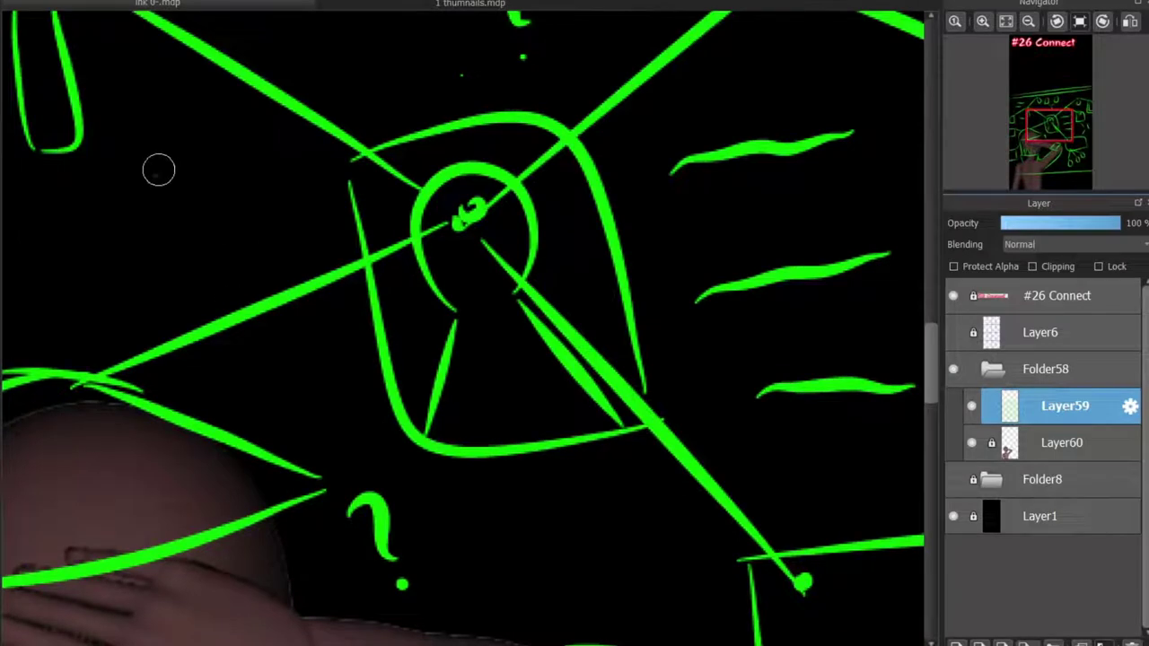
{"action": "left_click_drag", "start_coordinate": [158, 170], "coordinate": [220, 214]}
{"action": "left_click_drag", "start_coordinate": [270, 143], "coordinate": [256, 193]}
{"action": "left_click_drag", "start_coordinate": [275, 151], "coordinate": [269, 203]}
{"action": "left_click_drag", "start_coordinate": [302, 156], "coordinate": [299, 189]}
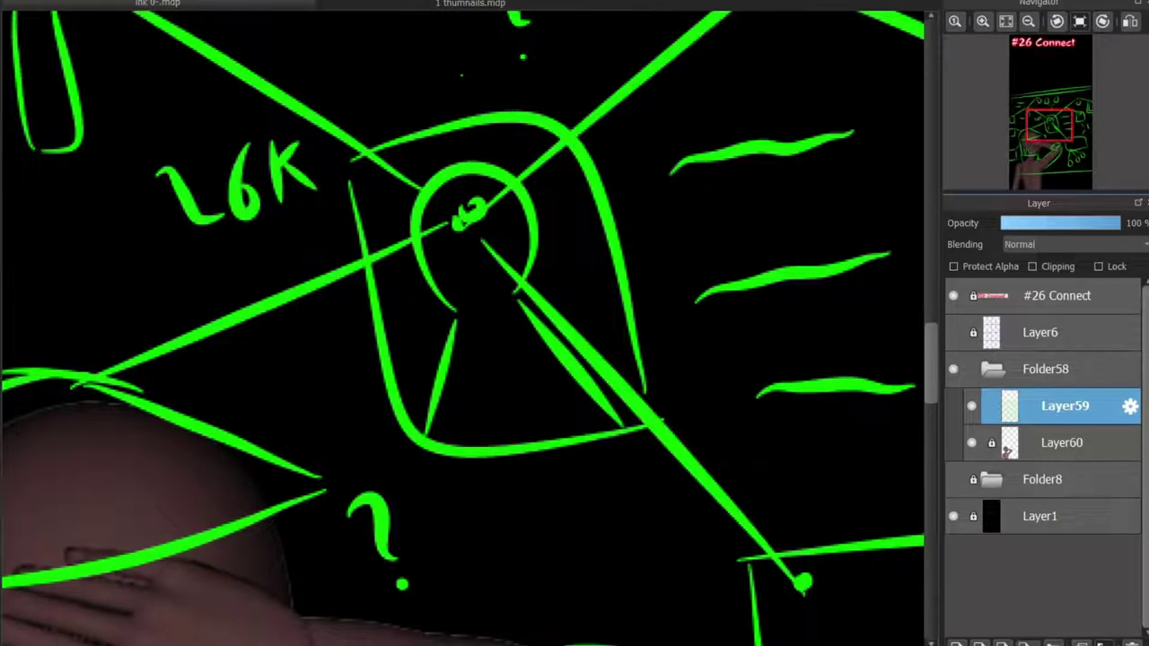
Lock the green sketch layer, lower its opacity to 40%, and add a new layer above it
{"action": "scroll", "coordinate": [467, 216], "scroll_direction": "down", "scroll_amount": 5}
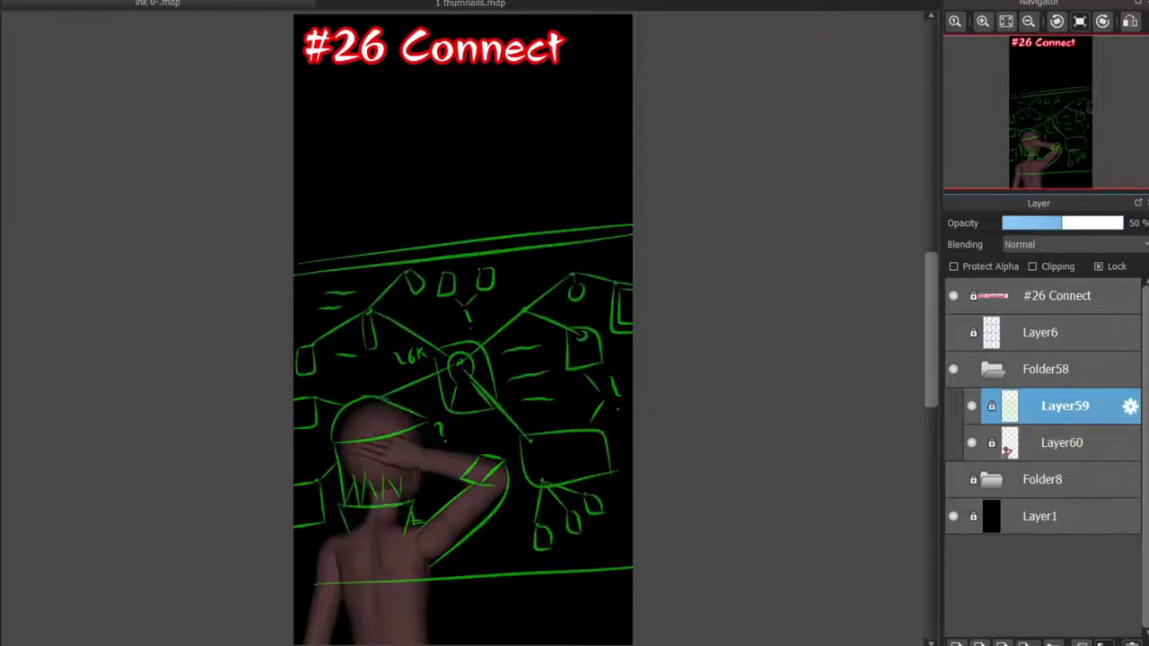
{"action": "scroll", "coordinate": [410, 537], "scroll_direction": "up", "scroll_amount": 2}
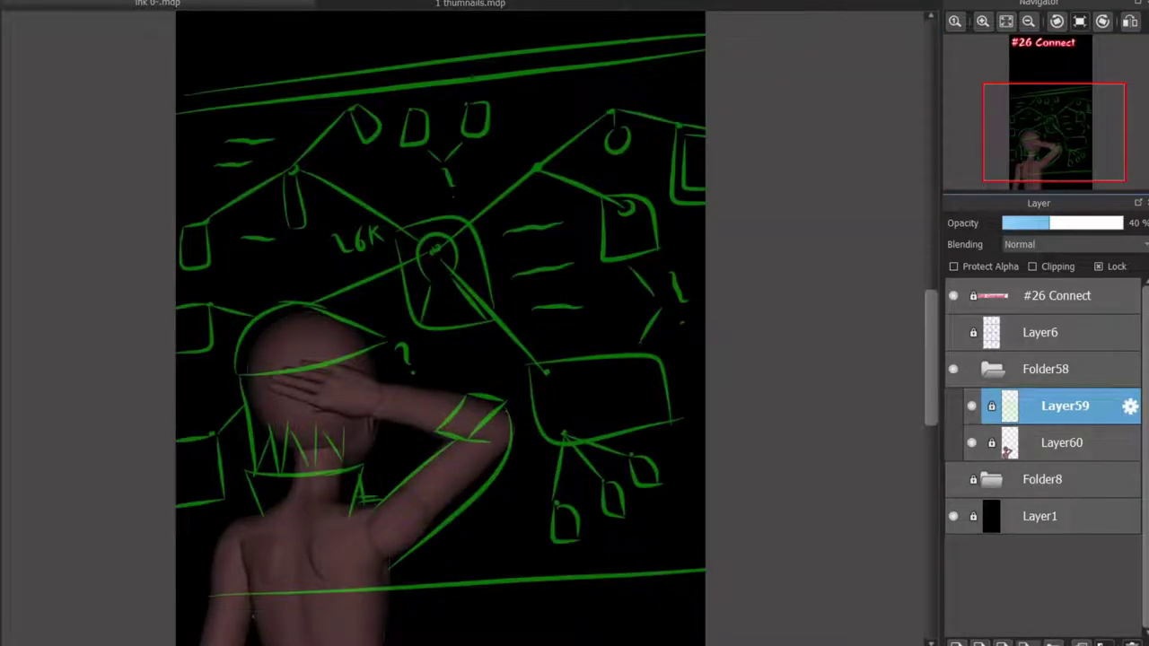
{"action": "key", "text": "ctrl+shift+n"}
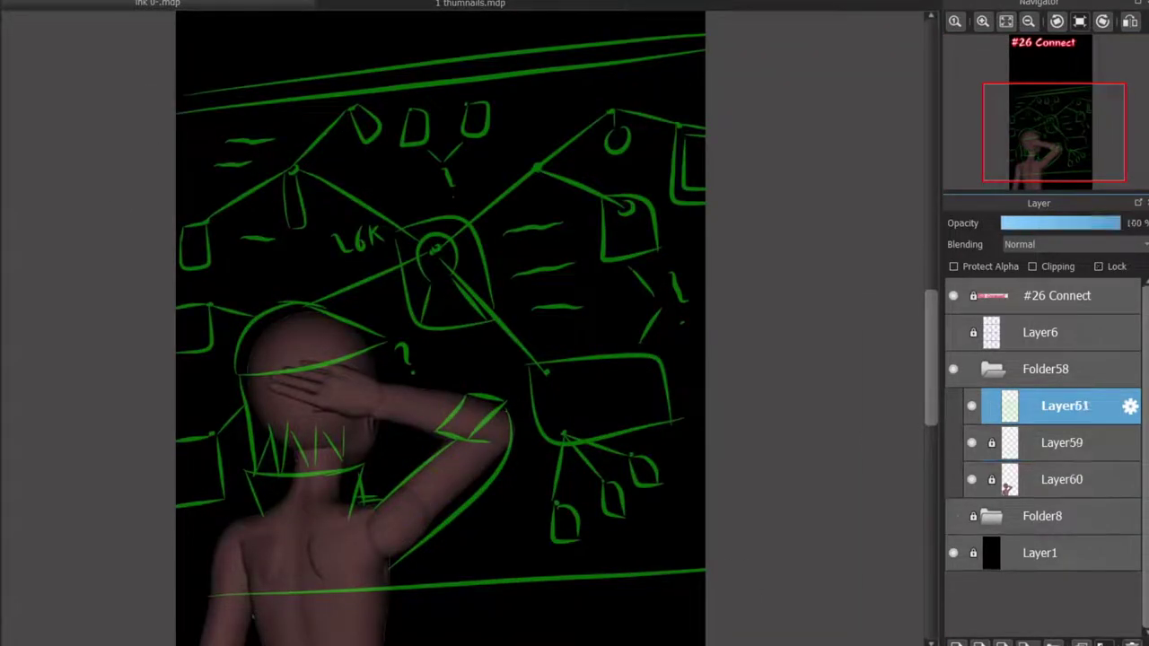
Ink narrow white double lines across the canvas along the sketch's upper and lower wall lines
{"action": "left_click_drag", "start_coordinate": [200, 111], "coordinate": [705, 57]}
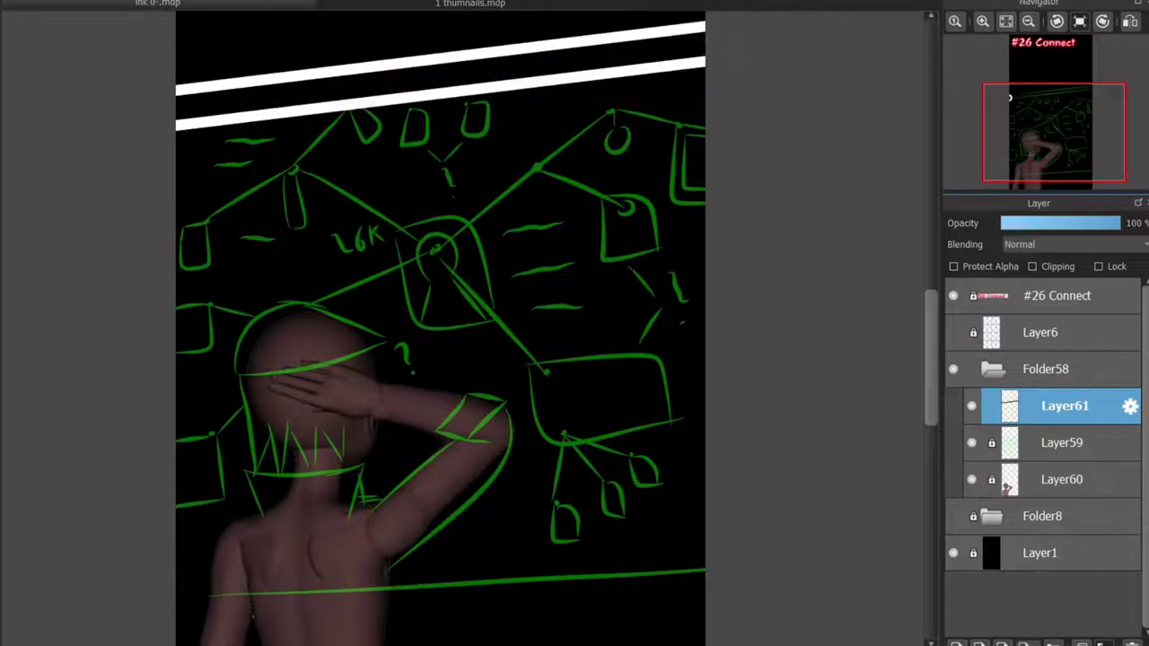
{"action": "key", "text": "ctrl+z"}
{"action": "left_click_drag", "start_coordinate": [153, 108], "coordinate": [705, 36]}
{"action": "left_click_drag", "start_coordinate": [154, 603], "coordinate": [723, 570]}
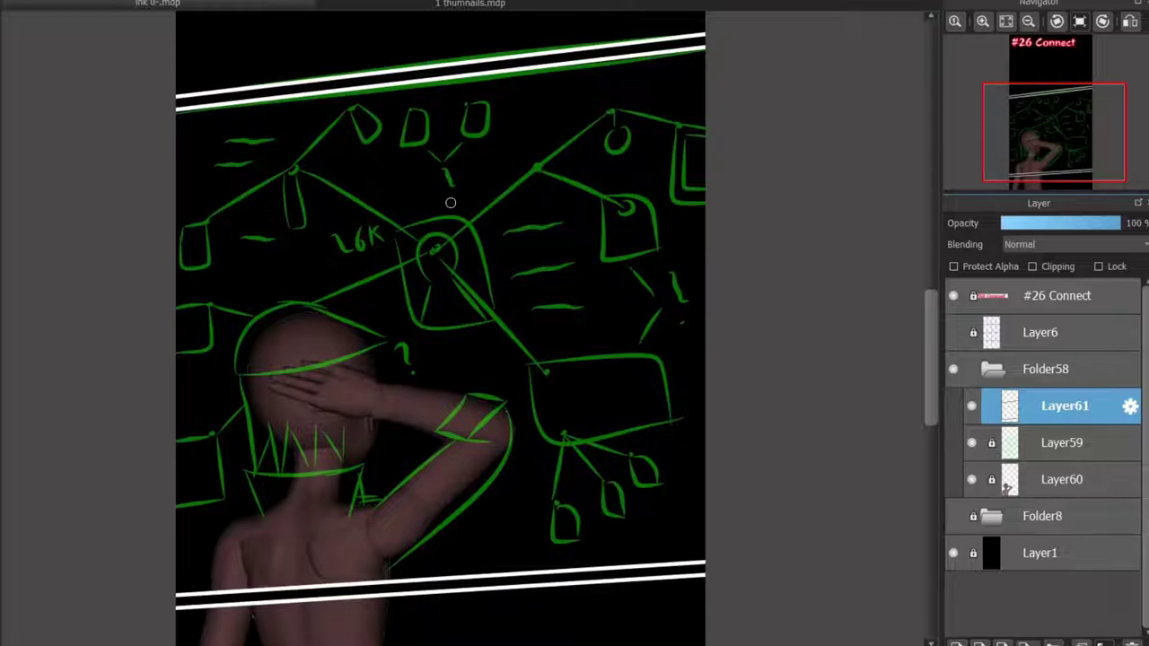
Ink the central card's frame in white as a tilted rectangle over the green sketch
{"action": "scroll", "coordinate": [451, 203], "scroll_direction": "up", "scroll_amount": 2}
{"action": "scroll", "coordinate": [395, 335], "scroll_direction": "up", "scroll_amount": 2}
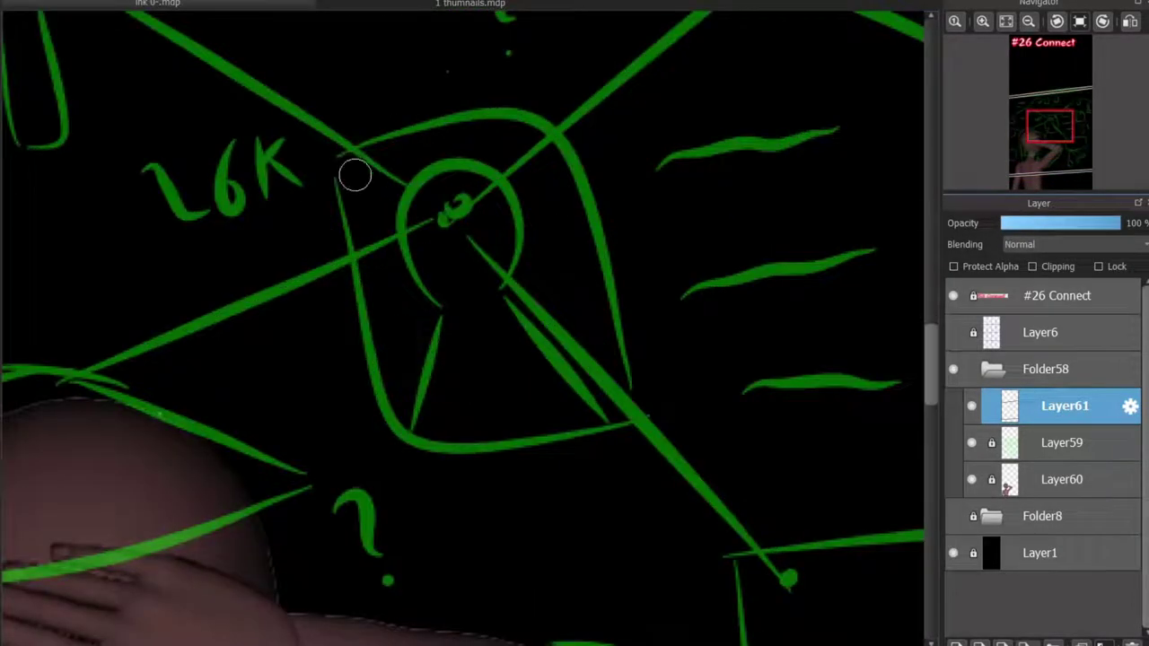
{"action": "left_click_drag", "start_coordinate": [354, 175], "coordinate": [454, 454]}
{"action": "key", "text": "ctrl+z"}
{"action": "mouse_move", "coordinate": [341, 157]}
{"action": "left_mouse_down"}
{"action": "mouse_move", "coordinate": [548, 441]}
{"action": "mouse_move", "coordinate": [666, 420]}
{"action": "left_mouse_up"}
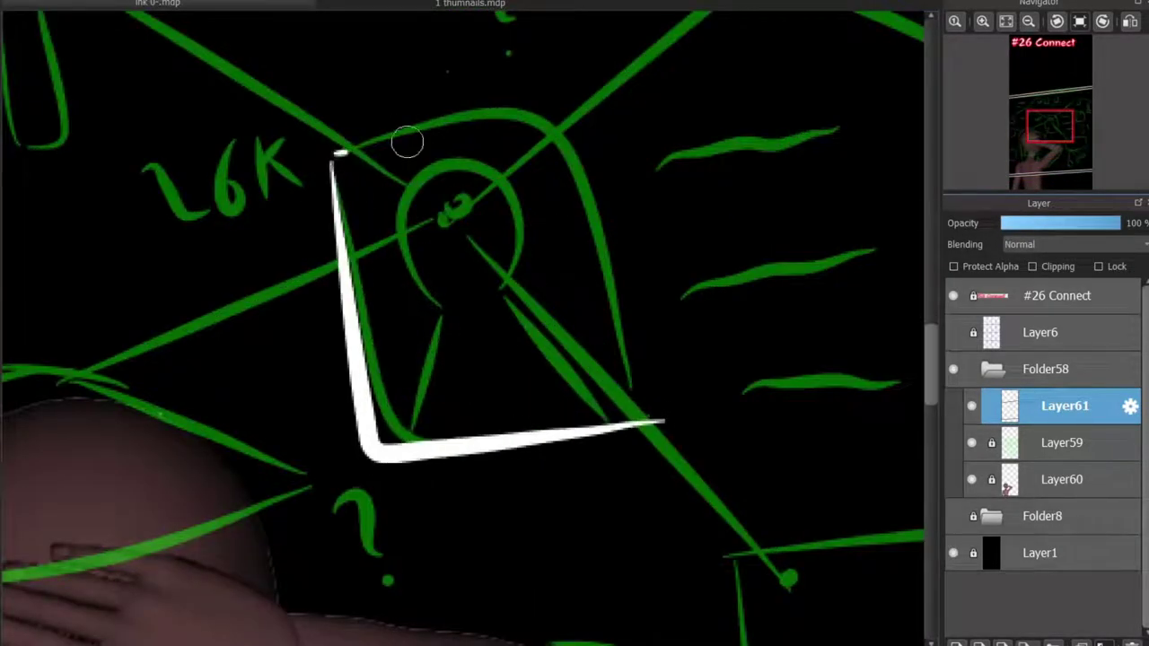
{"action": "left_click_drag", "start_coordinate": [407, 142], "coordinate": [584, 124]}
{"action": "key", "text": "ctrl+z"}
{"action": "mouse_move", "coordinate": [338, 146]}
{"action": "left_mouse_down"}
{"action": "mouse_move", "coordinate": [646, 398]}
{"action": "mouse_move", "coordinate": [577, 110]}
{"action": "mouse_move", "coordinate": [342, 153]}
{"action": "left_mouse_up"}
{"action": "key", "text": "ctrl+z"}
{"action": "key", "text": "ctrl+z"}
{"action": "mouse_move", "coordinate": [334, 153]}
{"action": "left_mouse_down"}
{"action": "mouse_move", "coordinate": [501, 127]}
{"action": "mouse_move", "coordinate": [655, 405]}
{"action": "left_mouse_up"}
Ink the head-and-shoulders silhouette inside the central card in white
{"action": "mouse_move", "coordinate": [409, 315]}
{"action": "left_mouse_down"}
{"action": "mouse_move", "coordinate": [534, 252]}
{"action": "mouse_move", "coordinate": [538, 306]}
{"action": "left_mouse_up"}
{"action": "key", "text": "ctrl+z"}
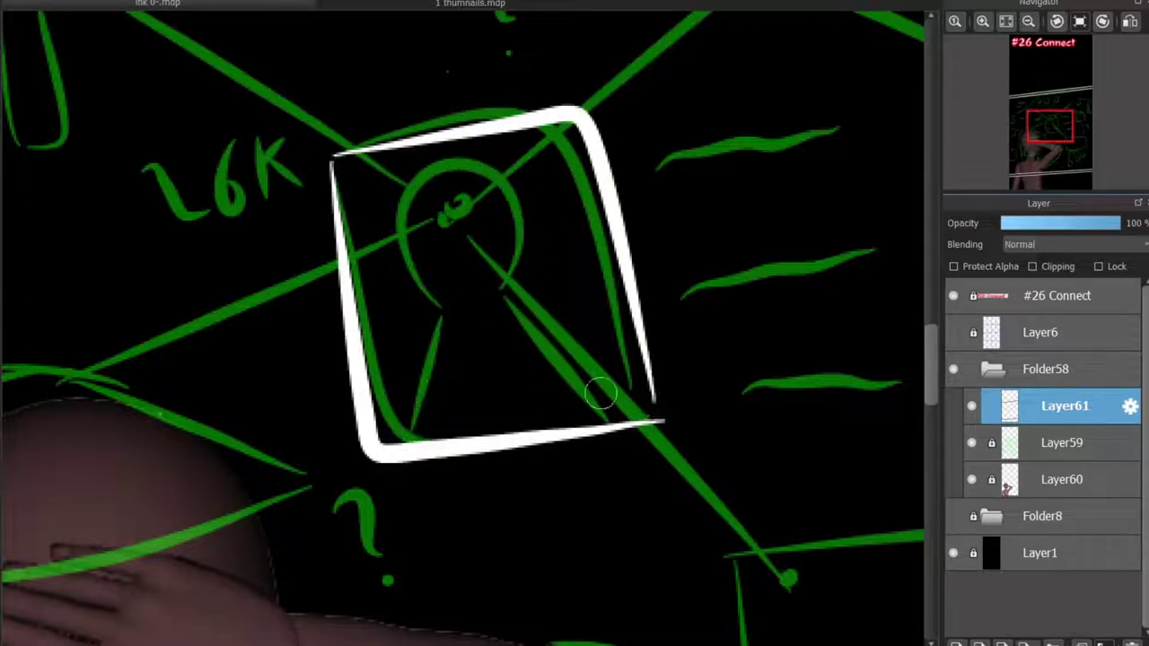
{"action": "mouse_move", "coordinate": [628, 420]}
{"action": "left_mouse_down"}
{"action": "mouse_move", "coordinate": [504, 236]}
{"action": "mouse_move", "coordinate": [431, 311]}
{"action": "mouse_move", "coordinate": [395, 442]}
{"action": "left_mouse_up"}
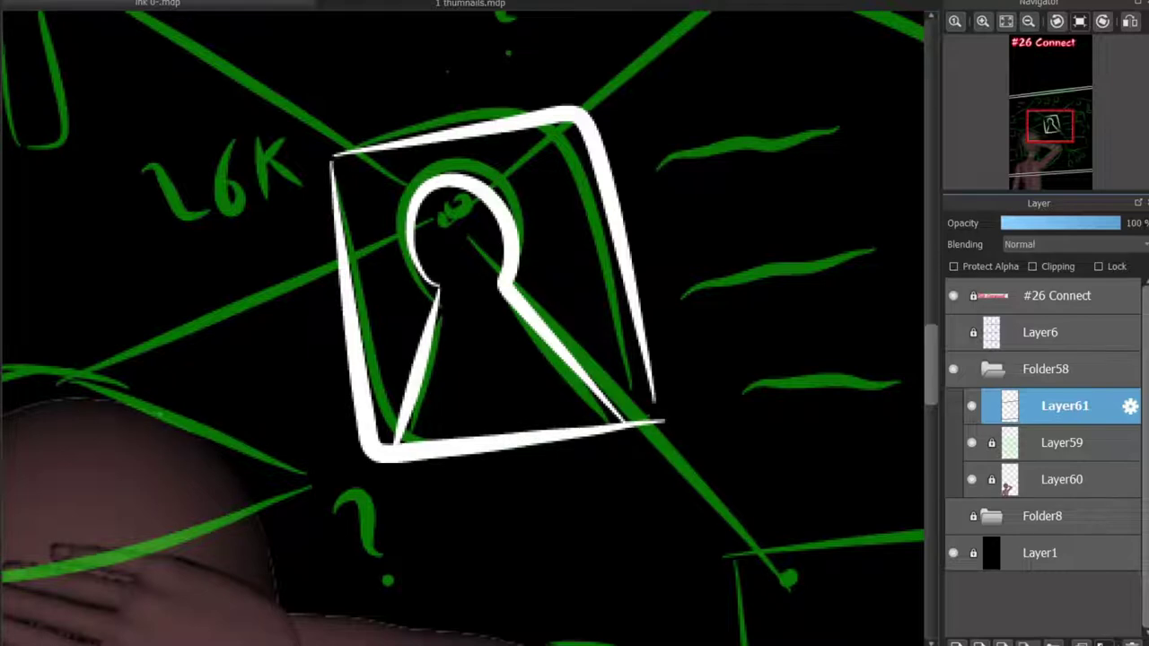
Ink three wavy white text lines to the right of the central card
{"action": "scroll", "coordinate": [463, 329], "scroll_direction": "down", "scroll_amount": 2}
{"action": "scroll", "coordinate": [449, 171], "scroll_direction": "up", "scroll_amount": 2}
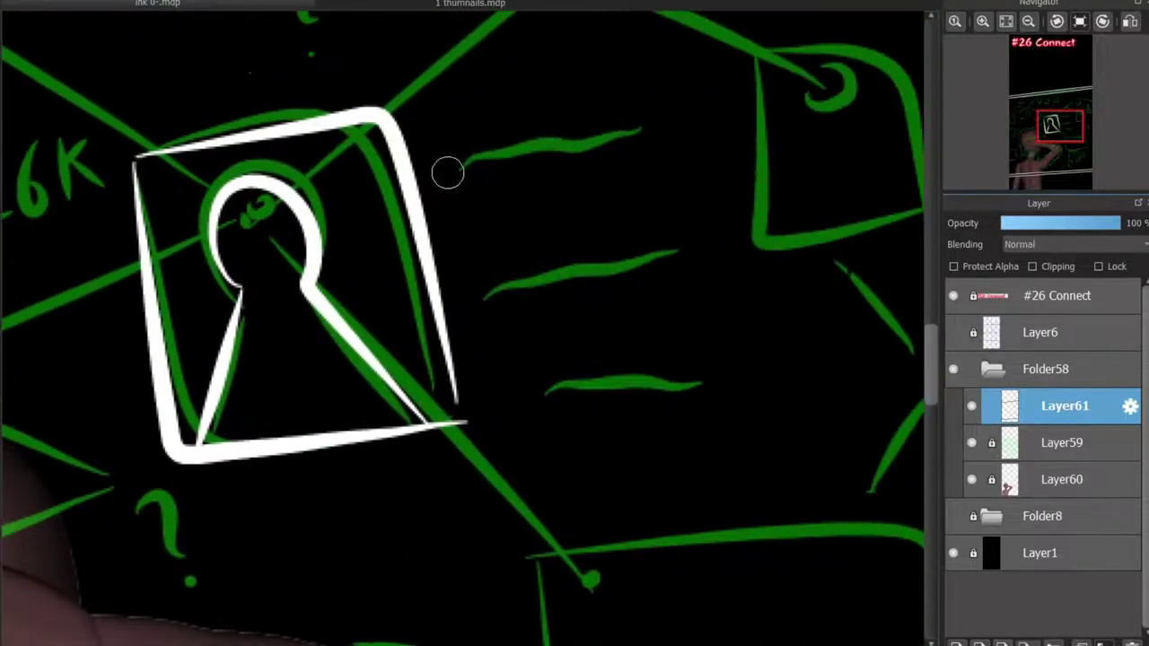
{"action": "left_click_drag", "start_coordinate": [449, 170], "coordinate": [663, 130]}
{"action": "left_click_drag", "start_coordinate": [485, 288], "coordinate": [675, 255]}
{"action": "left_click_drag", "start_coordinate": [529, 382], "coordinate": [682, 359]}
{"action": "key", "text": "ctrl+z"}
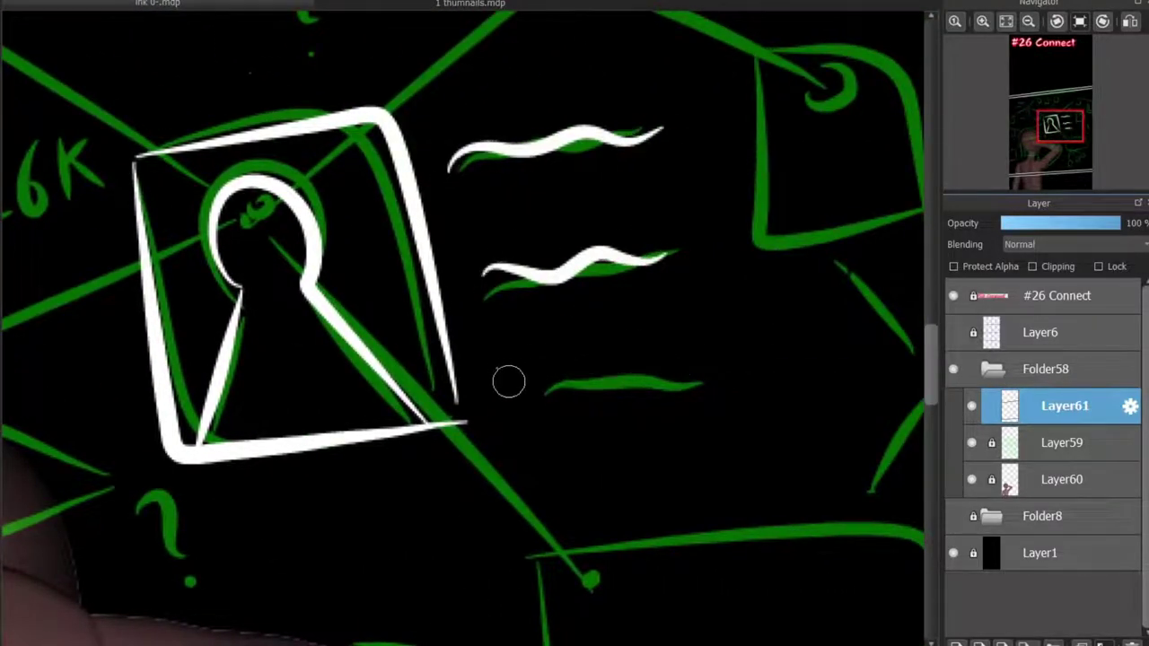
{"action": "left_click_drag", "start_coordinate": [496, 376], "coordinate": [707, 345]}
Ink the frame of the square card at the end of the right-hand string
{"action": "mouse_move", "coordinate": [777, 55]}
{"action": "left_mouse_down"}
{"action": "mouse_move", "coordinate": [508, 56]}
{"action": "mouse_move", "coordinate": [332, 253]}
{"action": "mouse_move", "coordinate": [482, 418]}
{"action": "left_mouse_up"}
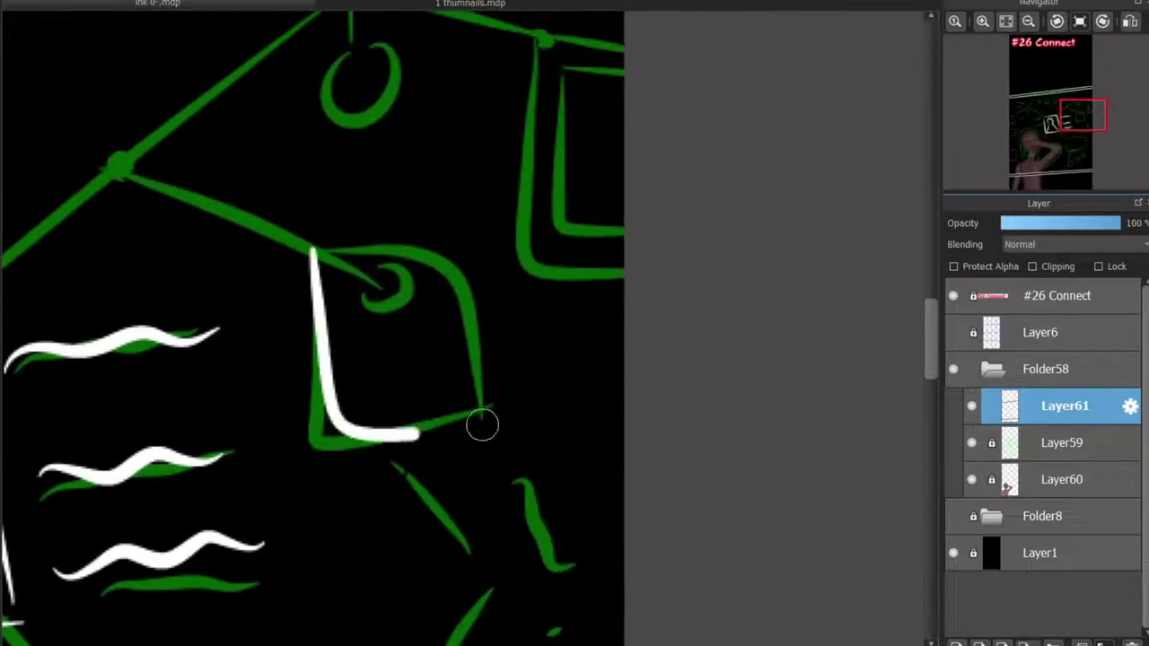
{"action": "key", "text": "ctrl+z"}
{"action": "mouse_move", "coordinate": [332, 253]}
{"action": "left_mouse_down"}
{"action": "mouse_move", "coordinate": [325, 440]}
{"action": "mouse_move", "coordinate": [474, 410]}
{"action": "left_mouse_up"}
{"action": "key", "text": "ctrl+z"}
{"action": "mouse_move", "coordinate": [316, 445]}
{"action": "left_mouse_down"}
{"action": "mouse_move", "coordinate": [333, 249]}
{"action": "mouse_move", "coordinate": [481, 427]}
{"action": "left_mouse_up"}
{"action": "key", "text": "ctrl+z"}
Ink the double-framed card at the canvas's right edge
{"action": "left_click_drag", "start_coordinate": [545, 39], "coordinate": [619, 37]}
{"action": "mouse_move", "coordinate": [537, 43]}
{"action": "left_mouse_down"}
{"action": "mouse_move", "coordinate": [531, 256]}
{"action": "mouse_move", "coordinate": [624, 266]}
{"action": "left_mouse_up"}
{"action": "key", "text": "ctrl+z"}
{"action": "mouse_move", "coordinate": [558, 68]}
{"action": "left_mouse_down"}
{"action": "mouse_move", "coordinate": [625, 70]}
{"action": "mouse_move", "coordinate": [558, 222]}
{"action": "mouse_move", "coordinate": [598, 147]}
{"action": "mouse_move", "coordinate": [607, 161]}
{"action": "left_mouse_up"}
{"action": "key", "text": "ctrl+z"}
Ink the frames of the two small cards above the upper exclamation mark in white
{"action": "mouse_move", "coordinate": [362, 11]}
{"action": "left_mouse_down"}
{"action": "mouse_move", "coordinate": [622, 173]}
{"action": "mouse_move", "coordinate": [613, 226]}
{"action": "left_mouse_up"}
{"action": "mouse_move", "coordinate": [188, 221]}
{"action": "left_mouse_down"}
{"action": "mouse_move", "coordinate": [525, 136]}
{"action": "mouse_move", "coordinate": [555, 168]}
{"action": "left_mouse_up"}
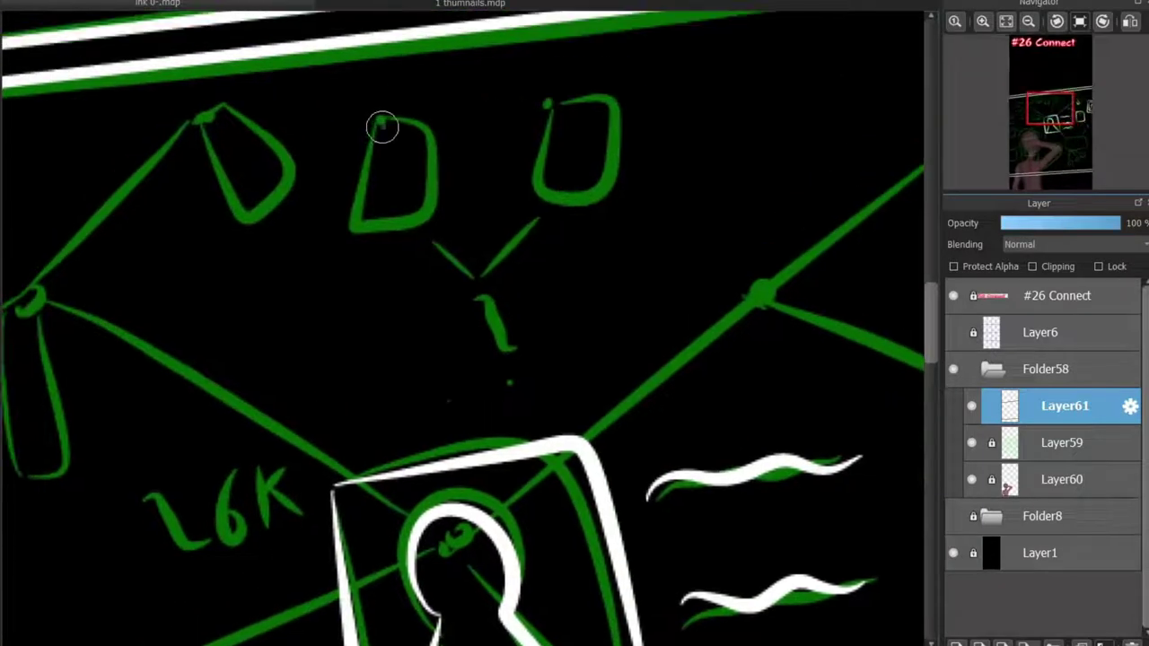
{"action": "mouse_move", "coordinate": [382, 127]}
{"action": "left_mouse_down"}
{"action": "mouse_move", "coordinate": [403, 154]}
{"action": "mouse_move", "coordinate": [429, 237]}
{"action": "mouse_move", "coordinate": [386, 124]}
{"action": "left_mouse_up"}
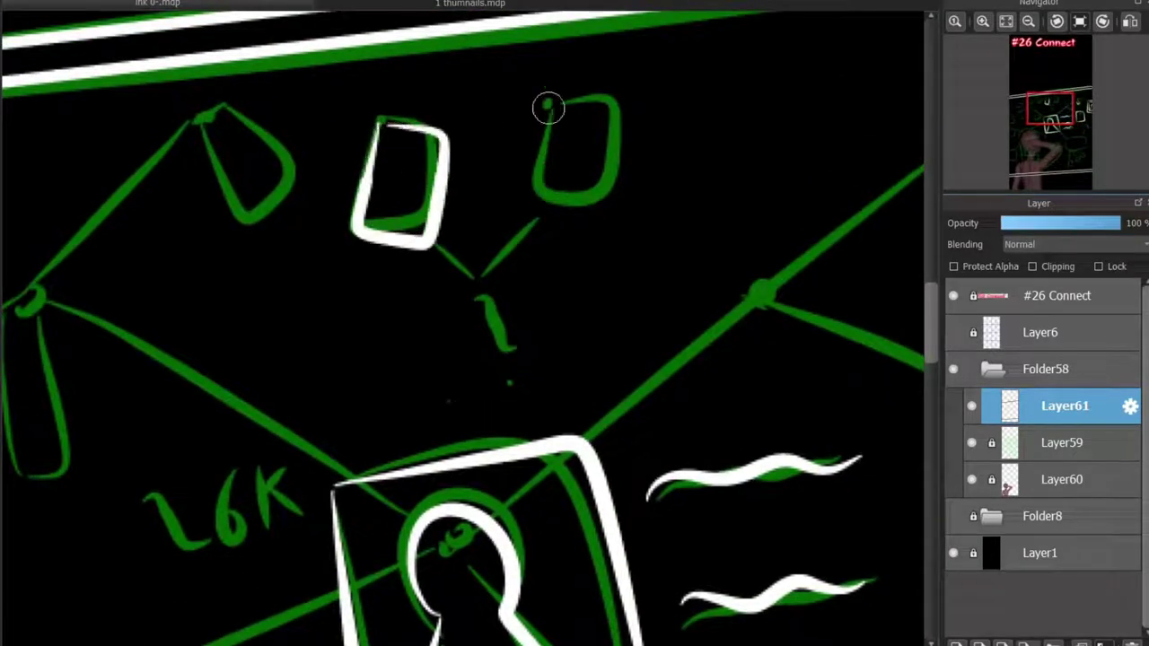
{"action": "mouse_move", "coordinate": [548, 107]}
{"action": "left_mouse_down"}
{"action": "mouse_move", "coordinate": [608, 98]}
{"action": "mouse_move", "coordinate": [592, 130]}
{"action": "left_mouse_up"}
{"action": "key", "text": "ctrl+z"}
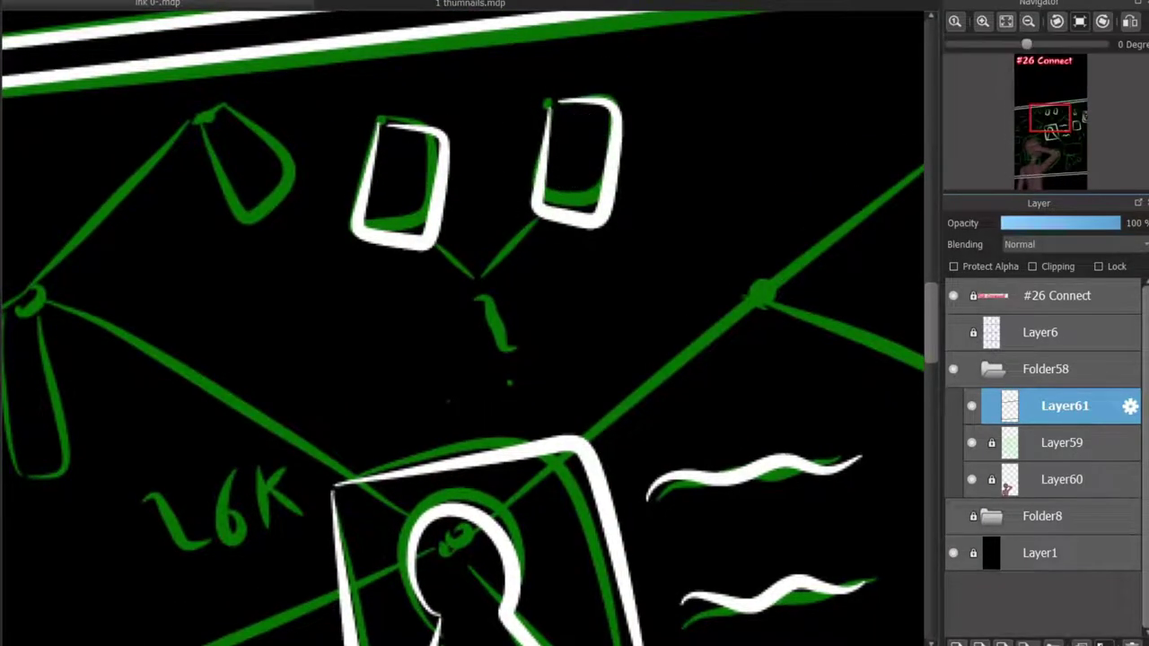
Ink the narrow tag hanging from the upper-left pin and fill it with a column of short dashes
{"action": "mouse_move", "coordinate": [63, 305]}
{"action": "left_mouse_down"}
{"action": "mouse_move", "coordinate": [467, 177]}
{"action": "mouse_move", "coordinate": [453, 160]}
{"action": "left_mouse_up"}
{"action": "mouse_move", "coordinate": [434, 136]}
{"action": "left_mouse_down"}
{"action": "mouse_move", "coordinate": [471, 279]}
{"action": "mouse_move", "coordinate": [445, 332]}
{"action": "mouse_move", "coordinate": [429, 140]}
{"action": "left_mouse_up"}
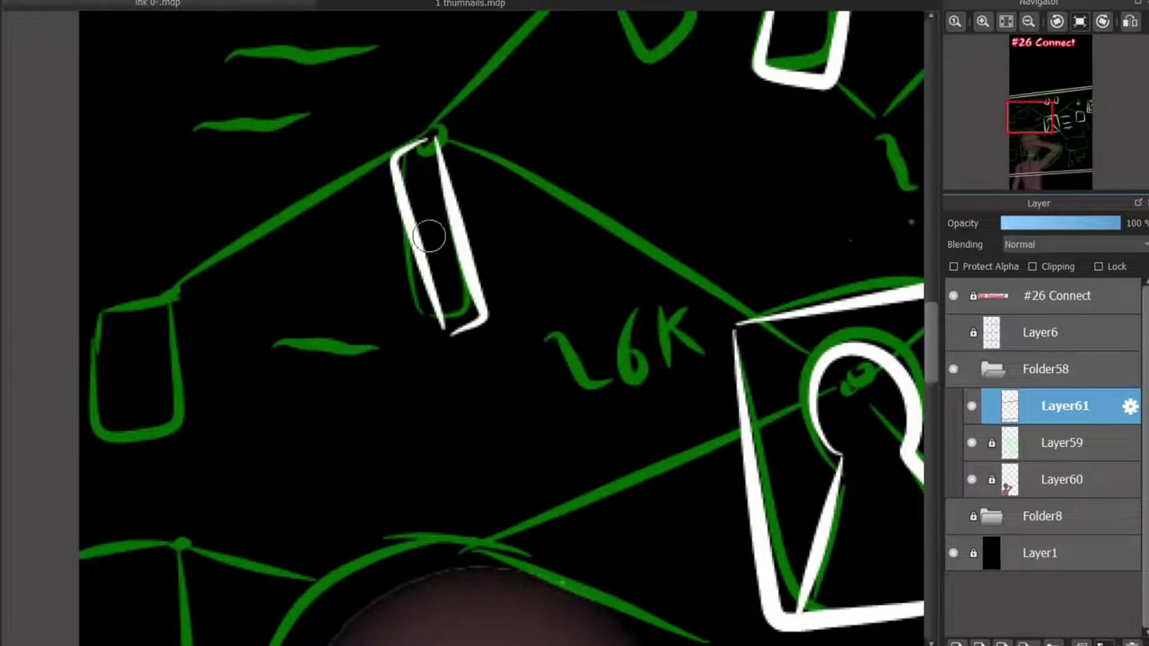
{"action": "left_click_drag", "start_coordinate": [413, 186], "coordinate": [421, 181]}
{"action": "left_click_drag", "start_coordinate": [424, 201], "coordinate": [433, 196]}
{"action": "left_click_drag", "start_coordinate": [434, 228], "coordinate": [444, 222]}
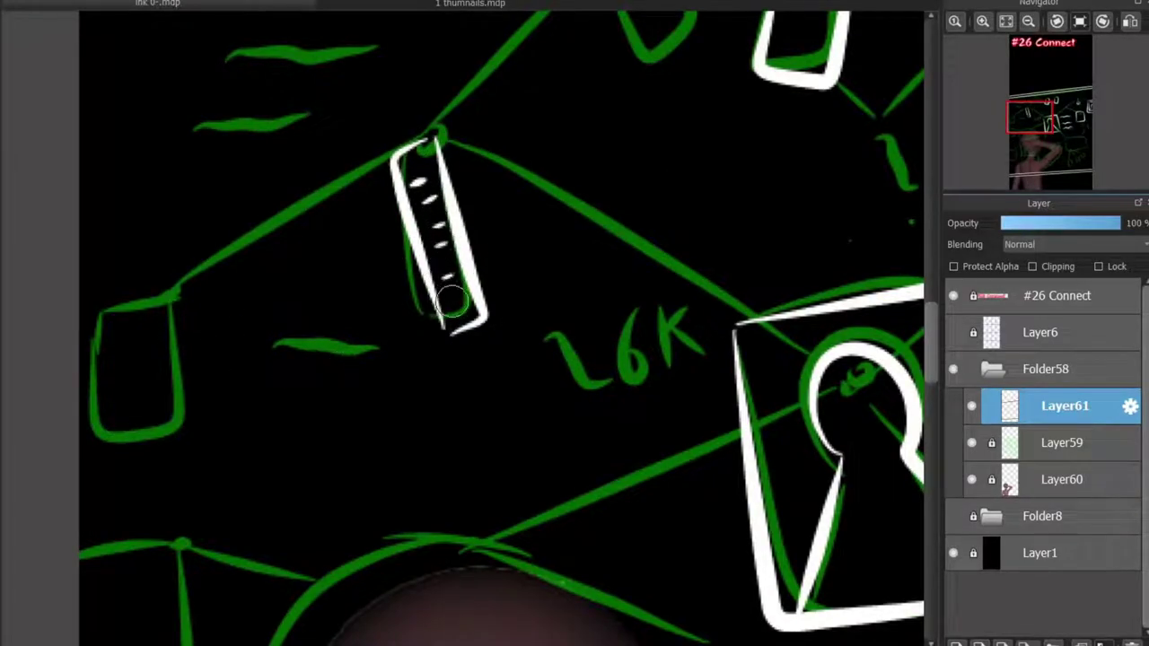
Ink the wide card's rectangular frame to the right of the raised elbow
{"action": "left_click_drag", "start_coordinate": [502, 316], "coordinate": [261, 100]}
{"action": "left_click_drag", "start_coordinate": [628, 360], "coordinate": [332, 242]}
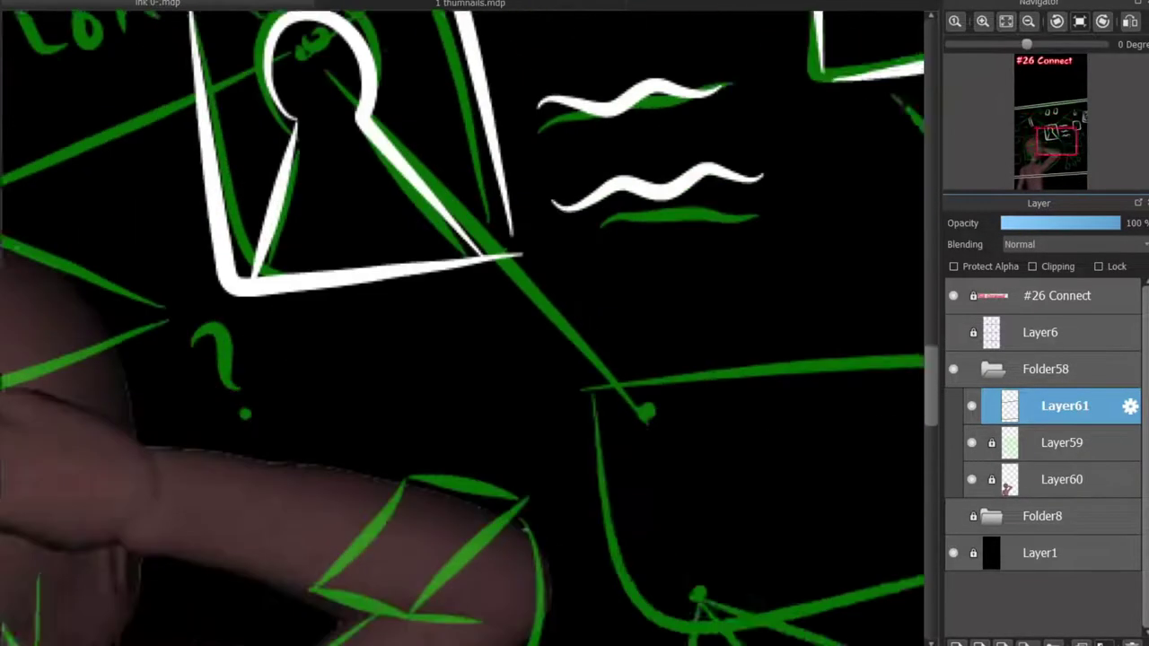
{"action": "left_click_drag", "start_coordinate": [898, 431], "coordinate": [411, 344]}
{"action": "mouse_move", "coordinate": [328, 180]}
{"action": "left_mouse_down"}
{"action": "mouse_move", "coordinate": [360, 418]}
{"action": "mouse_move", "coordinate": [763, 382]}
{"action": "left_mouse_up"}
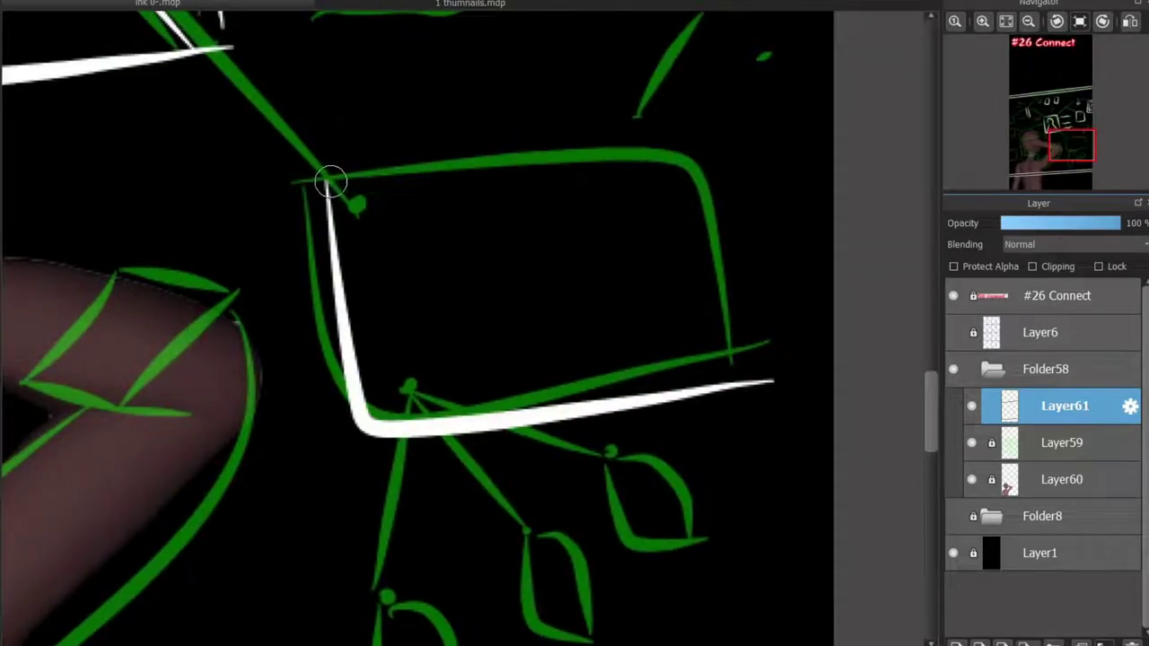
{"action": "mouse_move", "coordinate": [329, 183]}
{"action": "left_mouse_down"}
{"action": "mouse_move", "coordinate": [759, 367]}
{"action": "mouse_move", "coordinate": [688, 141]}
{"action": "mouse_move", "coordinate": [778, 382]}
{"action": "left_mouse_up"}
{"action": "key", "text": "ctrl+z"}
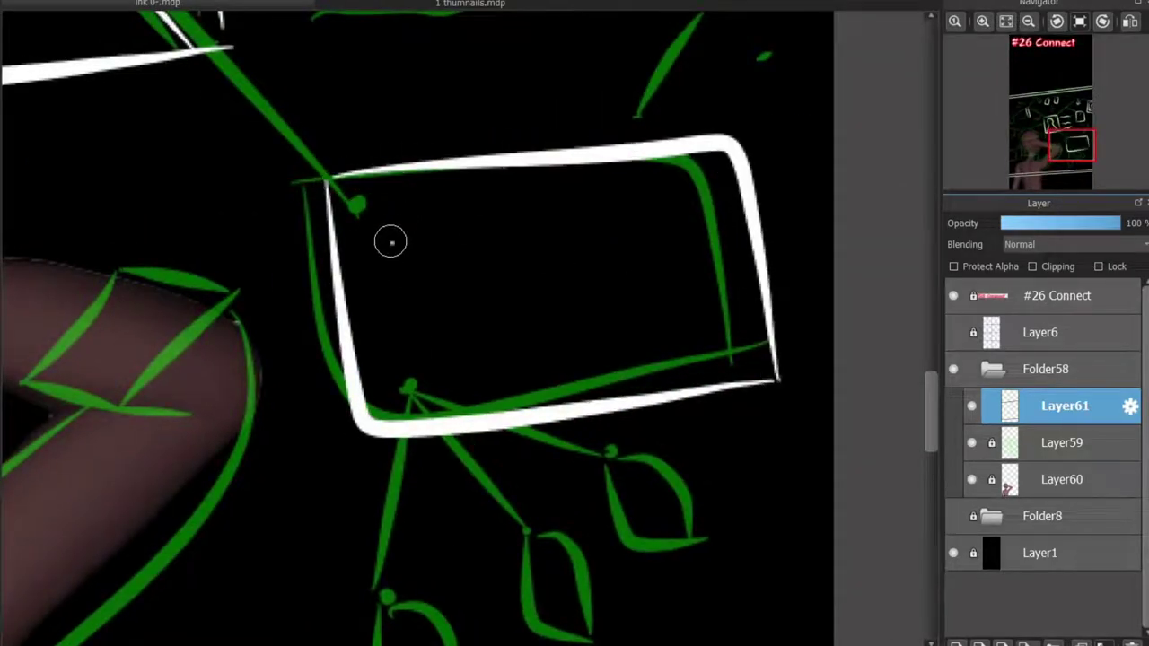
Fill the wide card's left half with a scribbled, underlined heading and a small bust beside a vertical divider
{"action": "mouse_move", "coordinate": [391, 243]}
{"action": "left_mouse_down"}
{"action": "mouse_move", "coordinate": [547, 233]}
{"action": "mouse_move", "coordinate": [513, 243]}
{"action": "left_mouse_up"}
{"action": "key", "text": "ctrl+z"}
{"action": "key", "text": "ctrl+z"}
{"action": "left_click_drag", "start_coordinate": [370, 254], "coordinate": [494, 220]}
{"action": "left_click_drag", "start_coordinate": [372, 273], "coordinate": [521, 248]}
{"action": "mouse_move", "coordinate": [431, 277]}
{"action": "left_mouse_down"}
{"action": "mouse_move", "coordinate": [460, 414]}
{"action": "mouse_move", "coordinate": [508, 318]}
{"action": "mouse_move", "coordinate": [500, 345]}
{"action": "mouse_move", "coordinate": [550, 402]}
{"action": "left_mouse_up"}
Divide off the wide card's right half and add three wavy text lines, a bottom row of boxes, and a corner box
{"action": "left_click_drag", "start_coordinate": [528, 173], "coordinate": [564, 382]}
{"action": "left_click_drag", "start_coordinate": [556, 214], "coordinate": [671, 205]}
{"action": "mouse_move", "coordinate": [571, 344]}
{"action": "left_mouse_down"}
{"action": "mouse_move", "coordinate": [714, 310]}
{"action": "mouse_move", "coordinate": [763, 320]}
{"action": "left_mouse_up"}
{"action": "key", "text": "ctrl+z"}
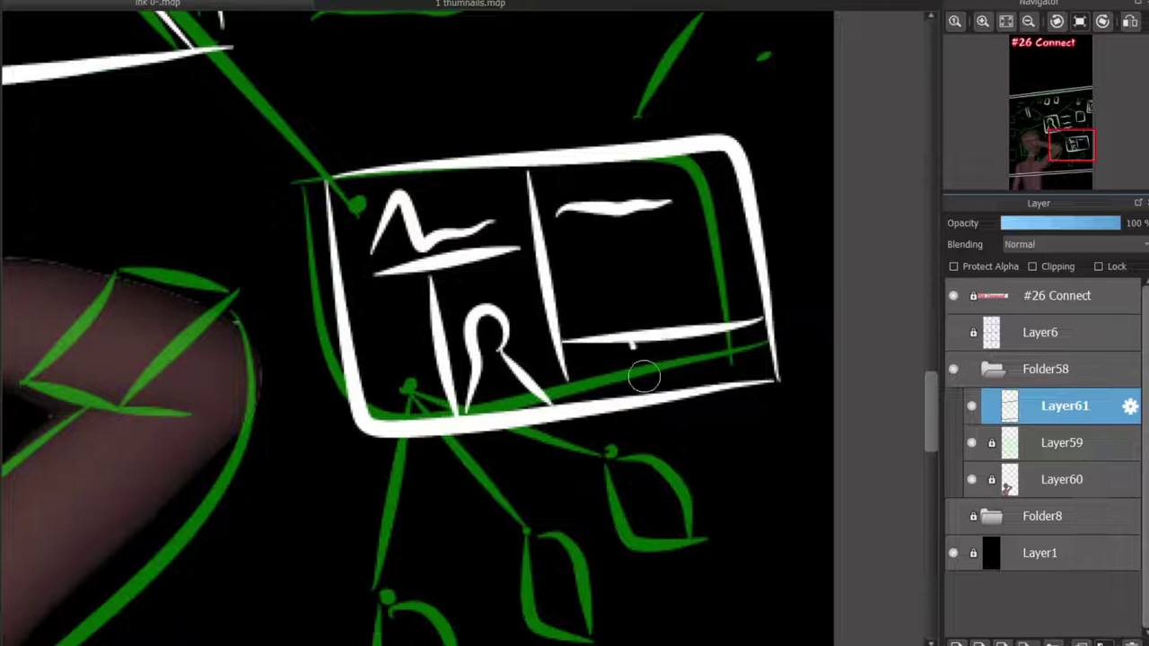
{"action": "left_click_drag", "start_coordinate": [632, 344], "coordinate": [643, 388]}
{"action": "left_click_drag", "start_coordinate": [693, 344], "coordinate": [709, 382]}
{"action": "left_click_drag", "start_coordinate": [586, 260], "coordinate": [729, 259]}
{"action": "left_click_drag", "start_coordinate": [609, 299], "coordinate": [736, 292]}
{"action": "left_click_drag", "start_coordinate": [690, 180], "coordinate": [693, 214]}
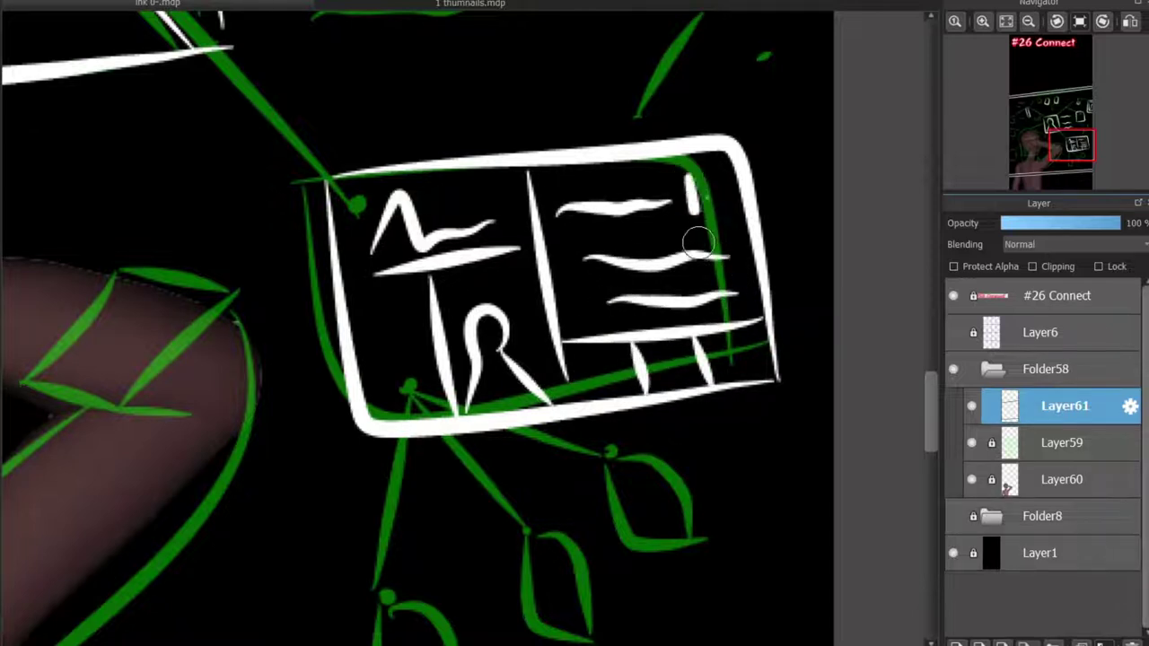
{"action": "mouse_move", "coordinate": [684, 160]}
{"action": "left_mouse_down"}
{"action": "mouse_move", "coordinate": [688, 195]}
{"action": "mouse_move", "coordinate": [746, 220]}
{"action": "left_mouse_up"}
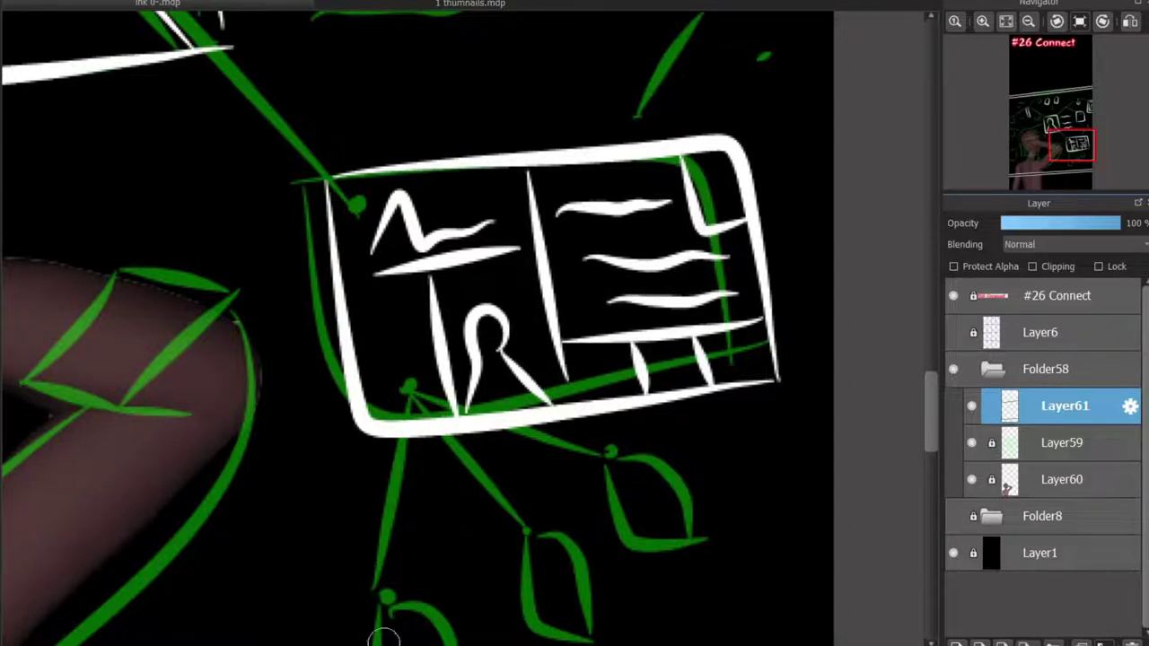
Ink the frames of the three small cards hanging below the wide card
{"action": "scroll", "coordinate": [609, 240], "scroll_direction": "down", "scroll_amount": 4}
{"action": "mouse_move", "coordinate": [618, 160]}
{"action": "left_mouse_down"}
{"action": "mouse_move", "coordinate": [632, 300]}
{"action": "mouse_move", "coordinate": [649, 303]}
{"action": "left_mouse_up"}
{"action": "mouse_move", "coordinate": [525, 220]}
{"action": "left_mouse_down"}
{"action": "mouse_move", "coordinate": [588, 277]}
{"action": "mouse_move", "coordinate": [585, 352]}
{"action": "left_mouse_up"}
{"action": "mouse_move", "coordinate": [525, 224]}
{"action": "left_mouse_down"}
{"action": "mouse_move", "coordinate": [515, 324]}
{"action": "mouse_move", "coordinate": [583, 354]}
{"action": "left_mouse_up"}
{"action": "key", "text": "ctrl+z"}
{"action": "key", "text": "ctrl+z"}
{"action": "mouse_move", "coordinate": [386, 289]}
{"action": "left_mouse_down"}
{"action": "mouse_move", "coordinate": [436, 418]}
{"action": "mouse_move", "coordinate": [375, 358]}
{"action": "mouse_move", "coordinate": [380, 405]}
{"action": "left_mouse_up"}
{"action": "key", "text": "ctrl+z"}
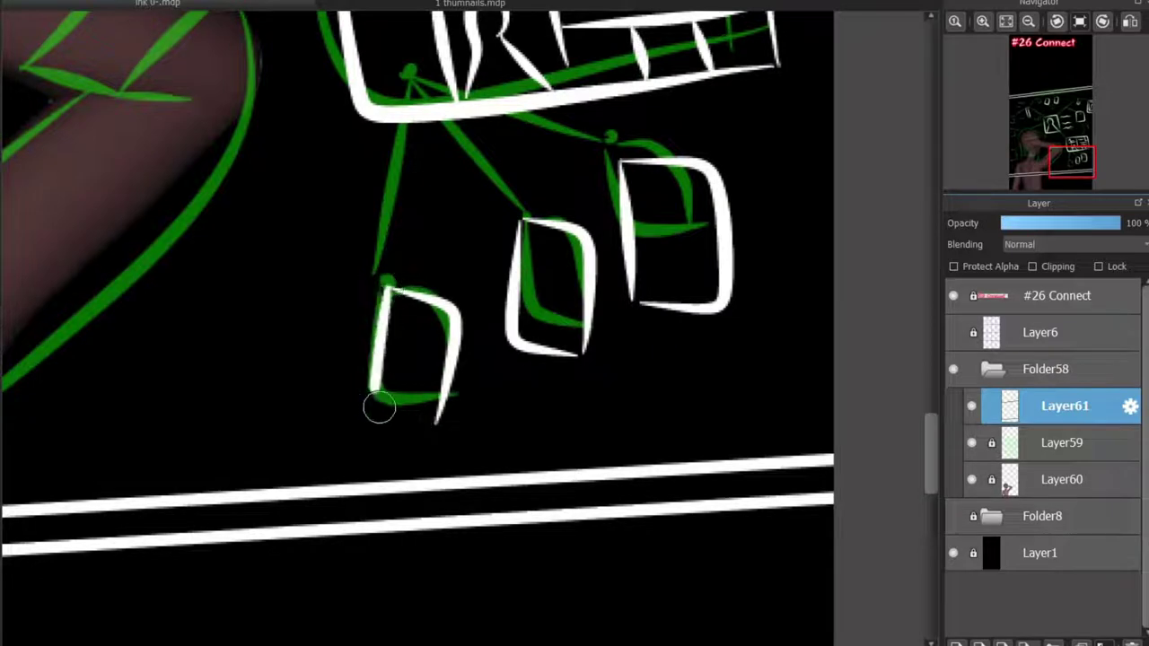
{"action": "key", "text": "ctrl+z"}
{"action": "left_click_drag", "start_coordinate": [380, 290], "coordinate": [431, 423]}
{"action": "key", "text": "ctrl+z"}
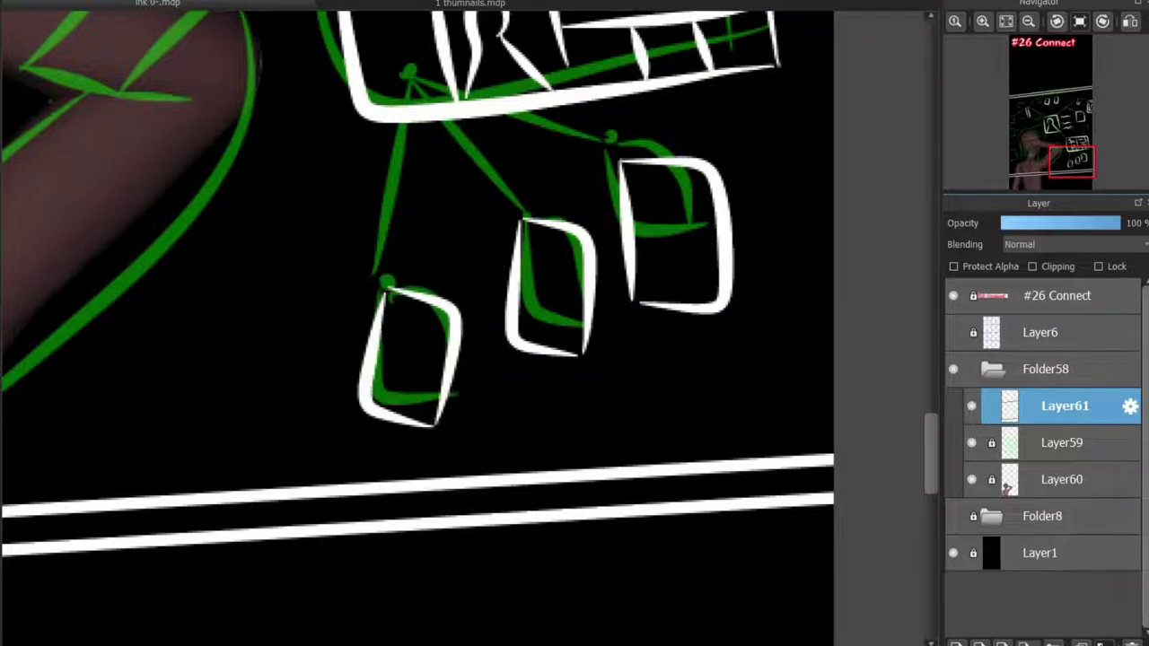
{"action": "scroll", "coordinate": [463, 327], "scroll_direction": "left", "scroll_amount": 10}
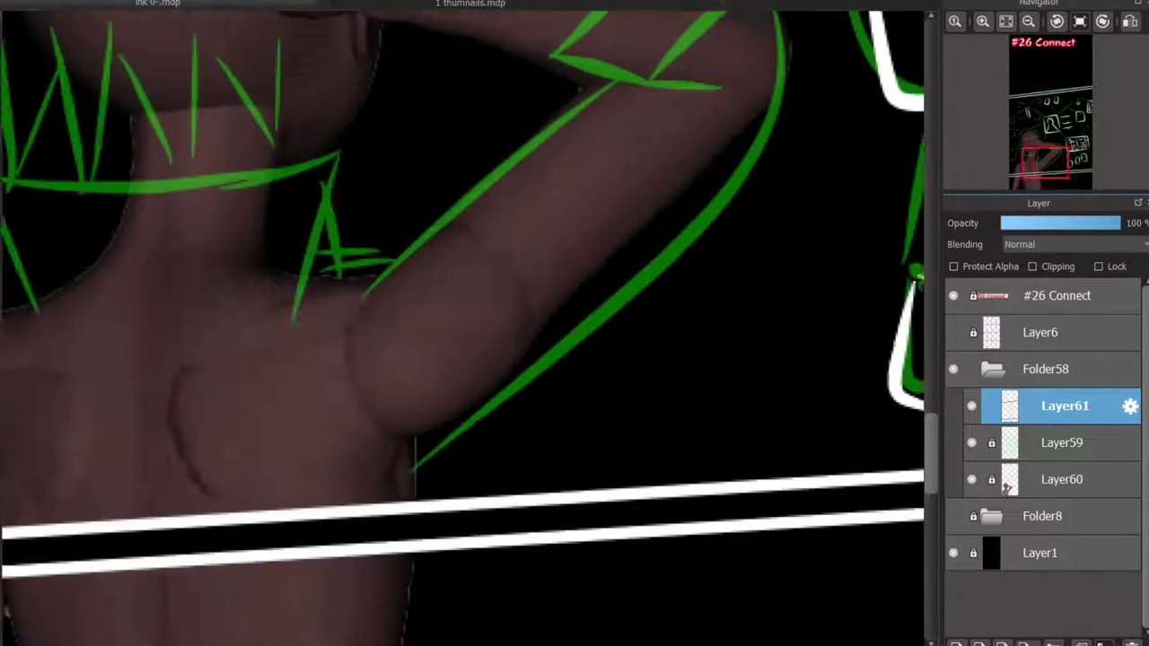
Ink the frames of the two plain cards at the canvas's left edge, beside the figure's head and neck
{"action": "scroll", "coordinate": [493, 328], "scroll_direction": "up", "scroll_amount": 5}
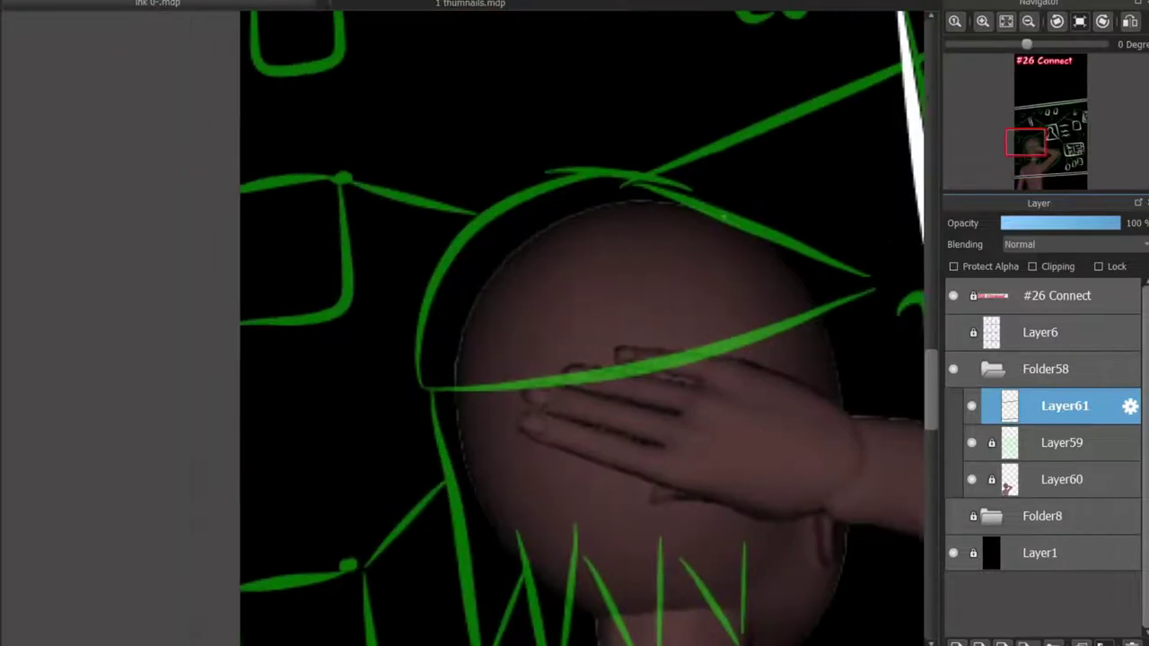
{"action": "left_click_drag", "start_coordinate": [232, 210], "coordinate": [117, 218]}
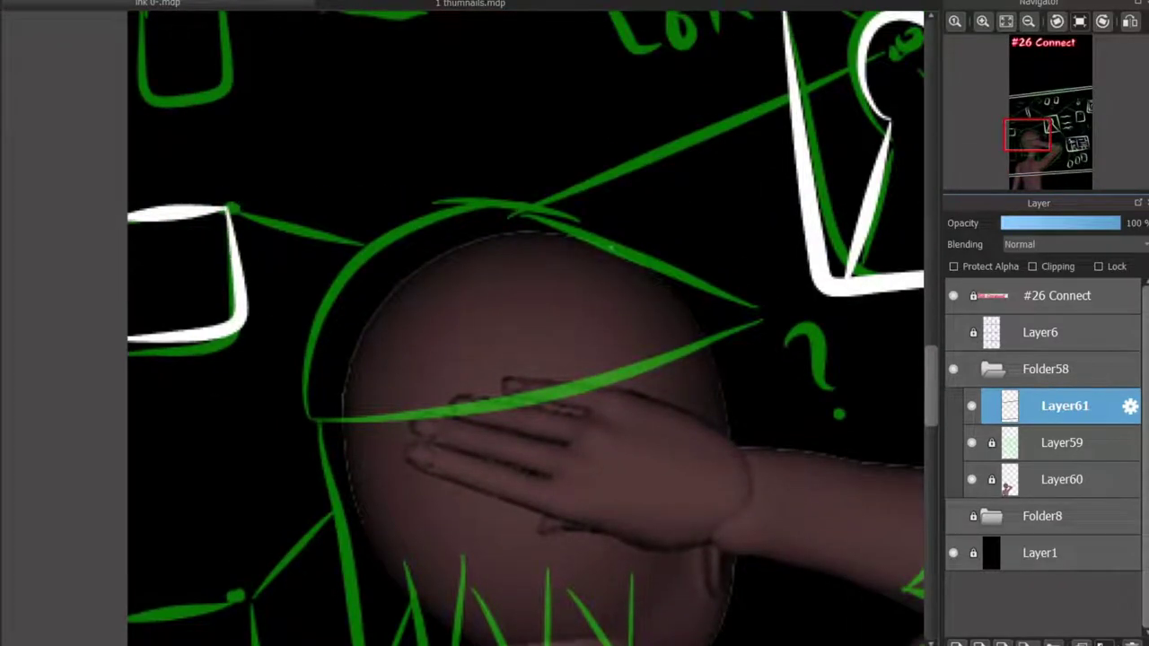
{"action": "scroll", "coordinate": [376, 267], "scroll_direction": "down", "scroll_amount": 3}
{"action": "mouse_move", "coordinate": [238, 323]}
{"action": "left_mouse_down"}
{"action": "mouse_move", "coordinate": [128, 339]}
{"action": "mouse_move", "coordinate": [226, 543]}
{"action": "left_mouse_up"}
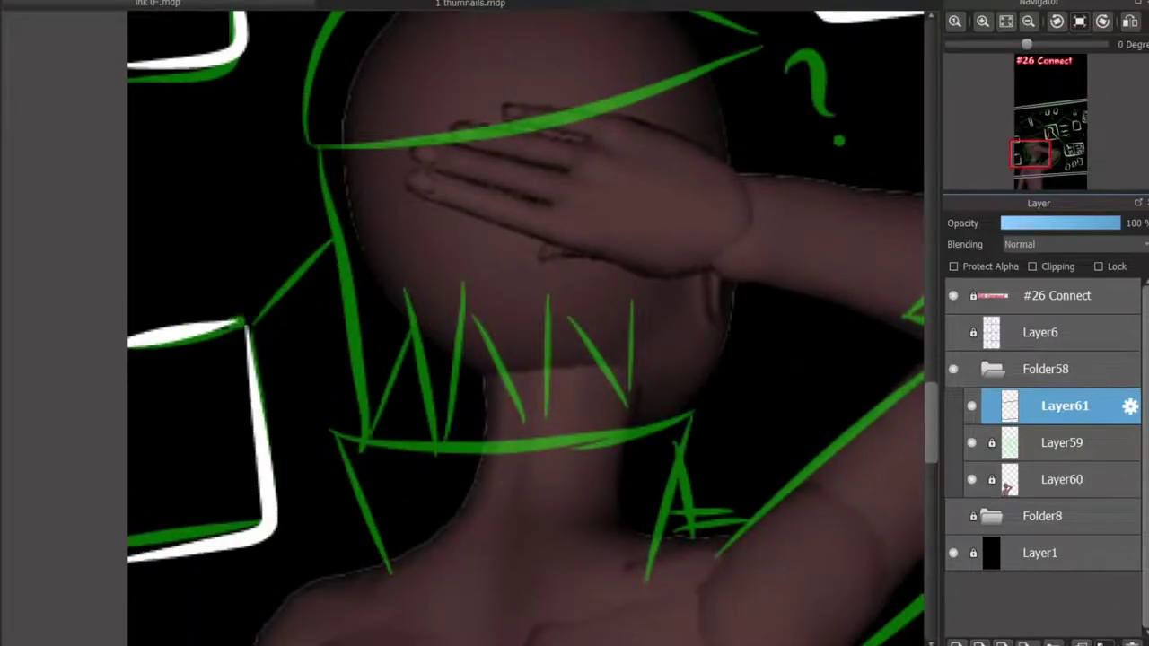
Ink a square card with three short wavy text lines at the canvas's left edge, over the small sketched box
{"action": "scroll", "coordinate": [278, 320], "scroll_direction": "up", "scroll_amount": 6}
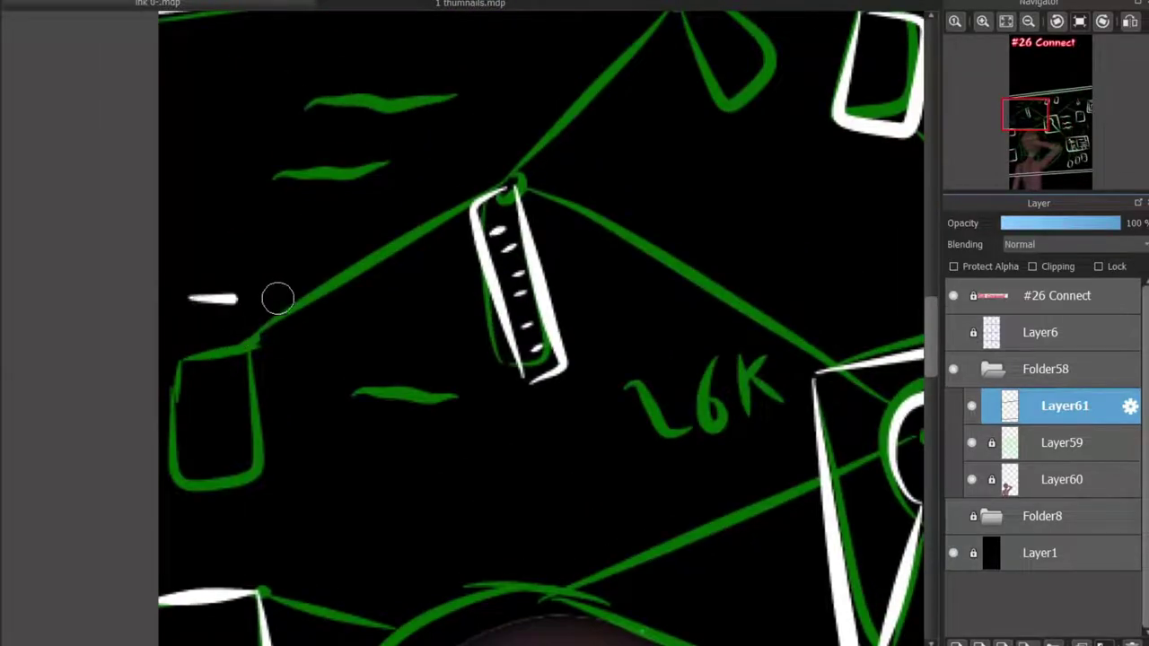
{"action": "left_click_drag", "start_coordinate": [278, 299], "coordinate": [158, 440]}
{"action": "mouse_move", "coordinate": [162, 316]}
{"action": "left_mouse_down"}
{"action": "mouse_move", "coordinate": [158, 388]}
{"action": "mouse_move", "coordinate": [255, 403]}
{"action": "left_mouse_up"}
{"action": "key", "text": "ctrl+z"}
{"action": "left_click_drag", "start_coordinate": [165, 353], "coordinate": [223, 343]}
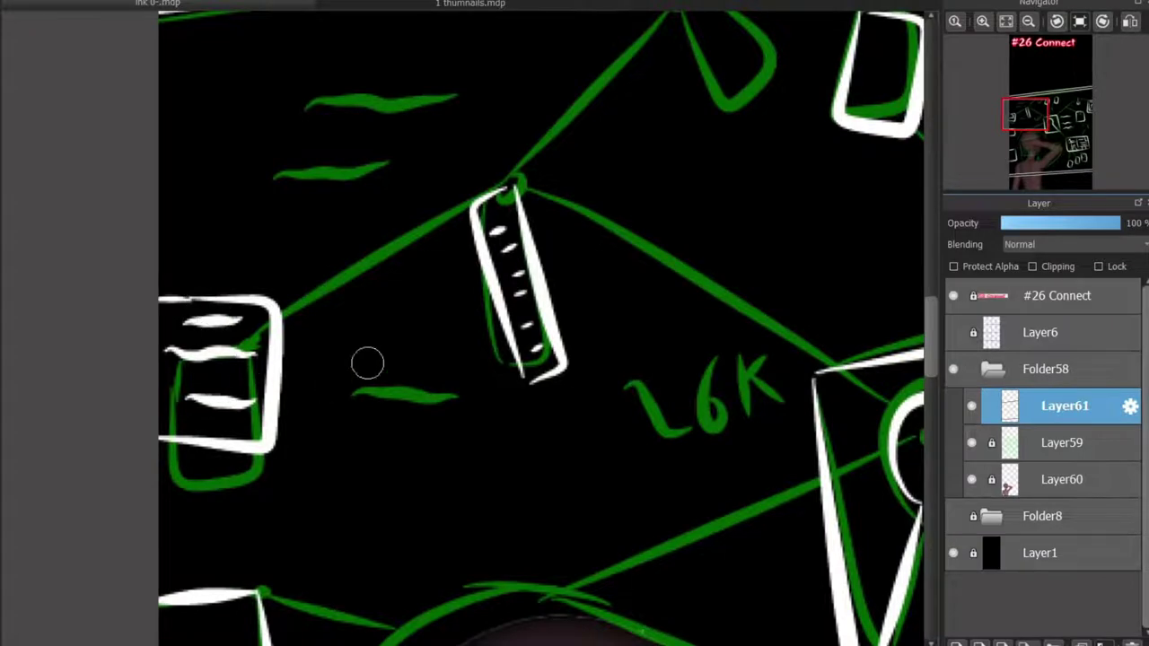
Ink the frame of the small card nearest the left end of the wall's upper row
{"action": "scroll", "coordinate": [367, 363], "scroll_direction": "up", "scroll_amount": 5}
{"action": "scroll", "coordinate": [328, 284], "scroll_direction": "right", "scroll_amount": 5}
{"action": "left_click_drag", "start_coordinate": [328, 288], "coordinate": [392, 409]}
{"action": "mouse_move", "coordinate": [334, 285]}
{"action": "left_mouse_down"}
{"action": "mouse_move", "coordinate": [326, 383]}
{"action": "mouse_move", "coordinate": [352, 295]}
{"action": "mouse_move", "coordinate": [392, 299]}
{"action": "mouse_move", "coordinate": [409, 416]}
{"action": "left_mouse_up"}
{"action": "scroll", "coordinate": [550, 287], "scroll_direction": "down", "scroll_amount": 8}
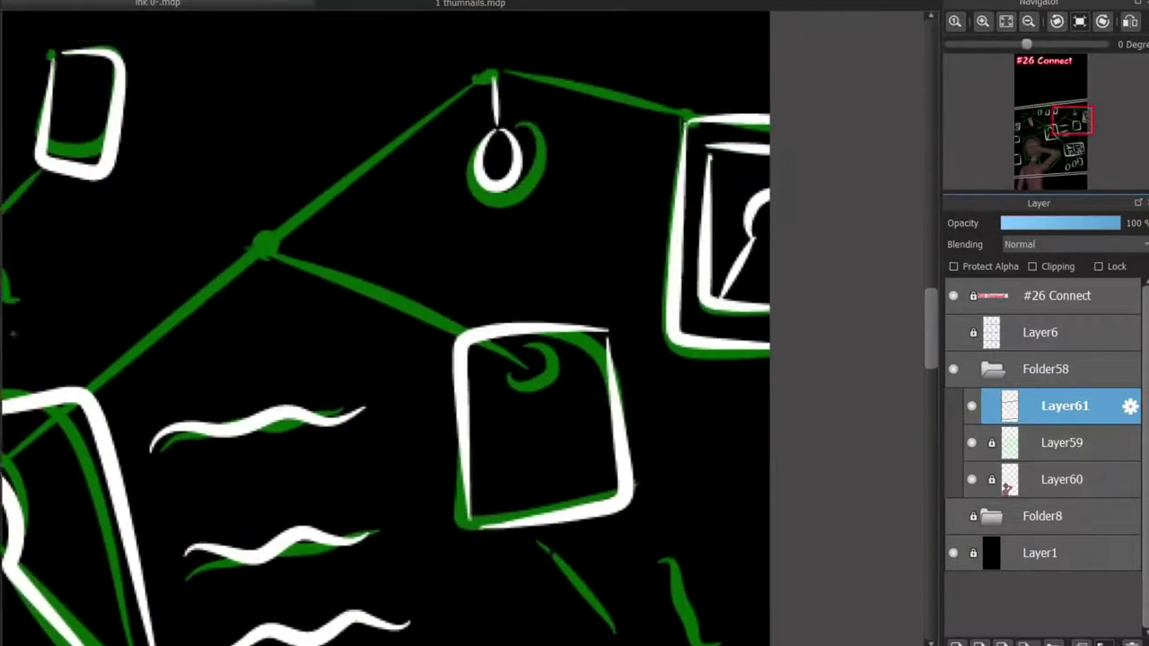
Ink two converging strokes and a question mark below the square card, plus a short line under the framed portrait card
{"action": "scroll", "coordinate": [550, 287], "scroll_direction": "right", "scroll_amount": 5}
{"action": "left_click_drag", "start_coordinate": [556, 242], "coordinate": [641, 327]}
{"action": "left_click_drag", "start_coordinate": [568, 479], "coordinate": [661, 359]}
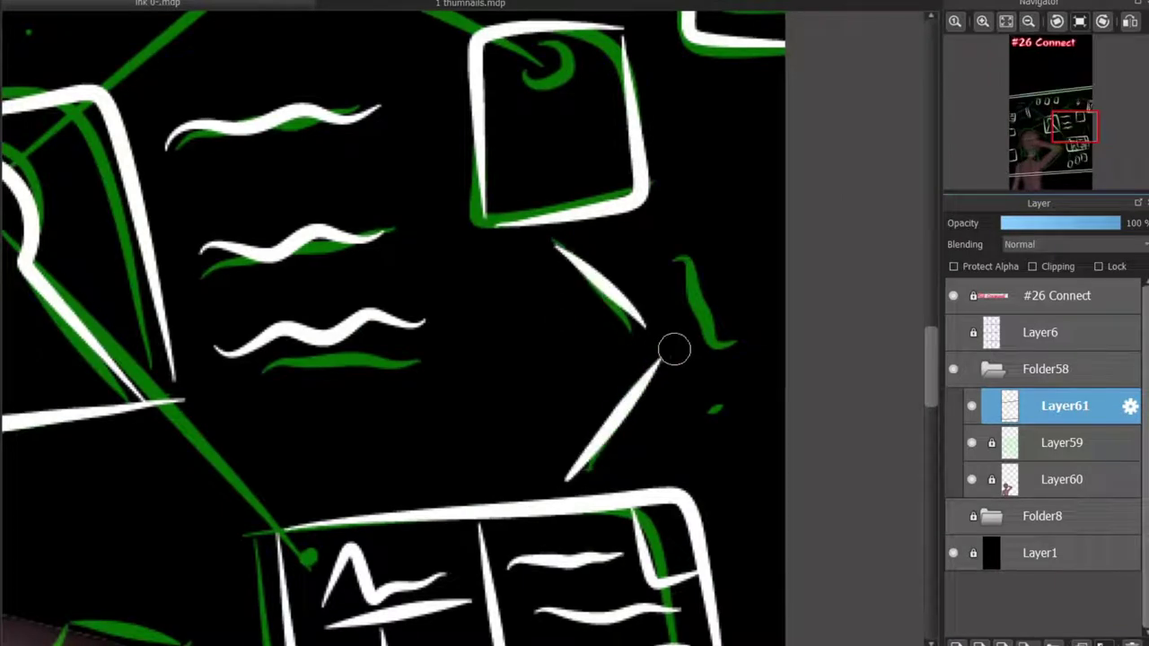
{"action": "left_click_drag", "start_coordinate": [677, 260], "coordinate": [703, 352]}
{"action": "left_click", "coordinate": [723, 395]}
{"action": "scroll", "coordinate": [722, 395], "scroll_direction": "up", "scroll_amount": 3}
{"action": "scroll", "coordinate": [723, 395], "scroll_direction": "down", "scroll_amount": 3}
{"action": "scroll", "coordinate": [723, 395], "scroll_direction": "right", "scroll_amount": 4}
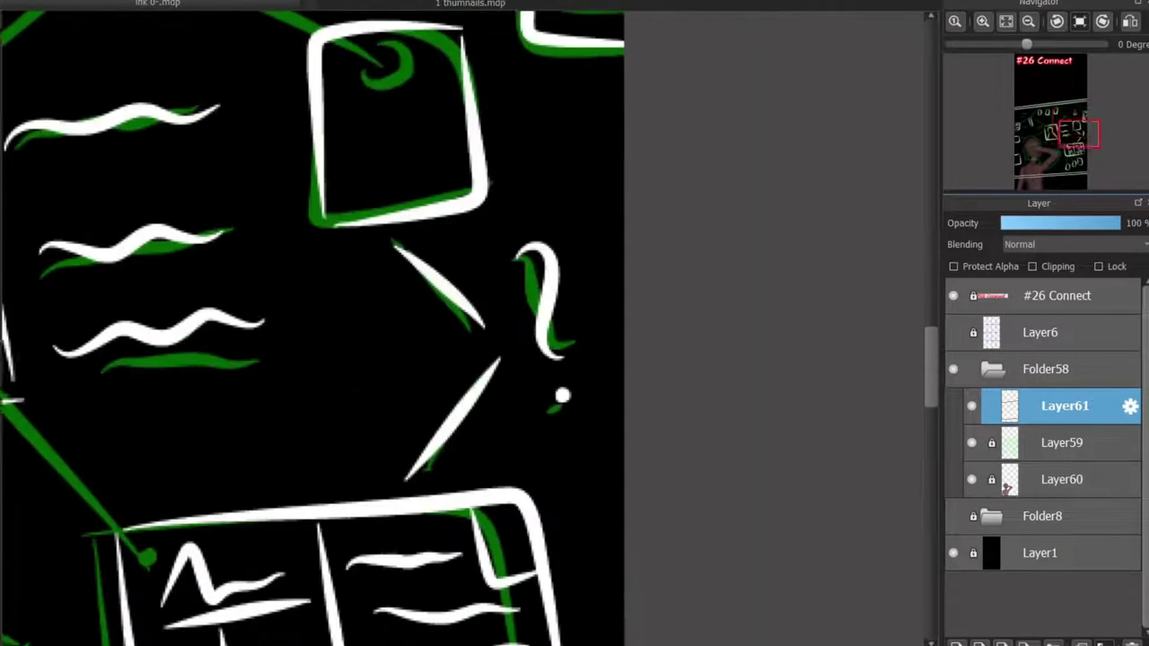
{"action": "left_click_drag", "start_coordinate": [614, 61], "coordinate": [593, 179]}
Ink a large curved arrow arching over the hanging ring and pointing down toward the junction above the keyhole card
{"action": "scroll", "coordinate": [567, 183], "scroll_direction": "up", "scroll_amount": 5}
{"action": "scroll", "coordinate": [568, 184], "scroll_direction": "left", "scroll_amount": 3}
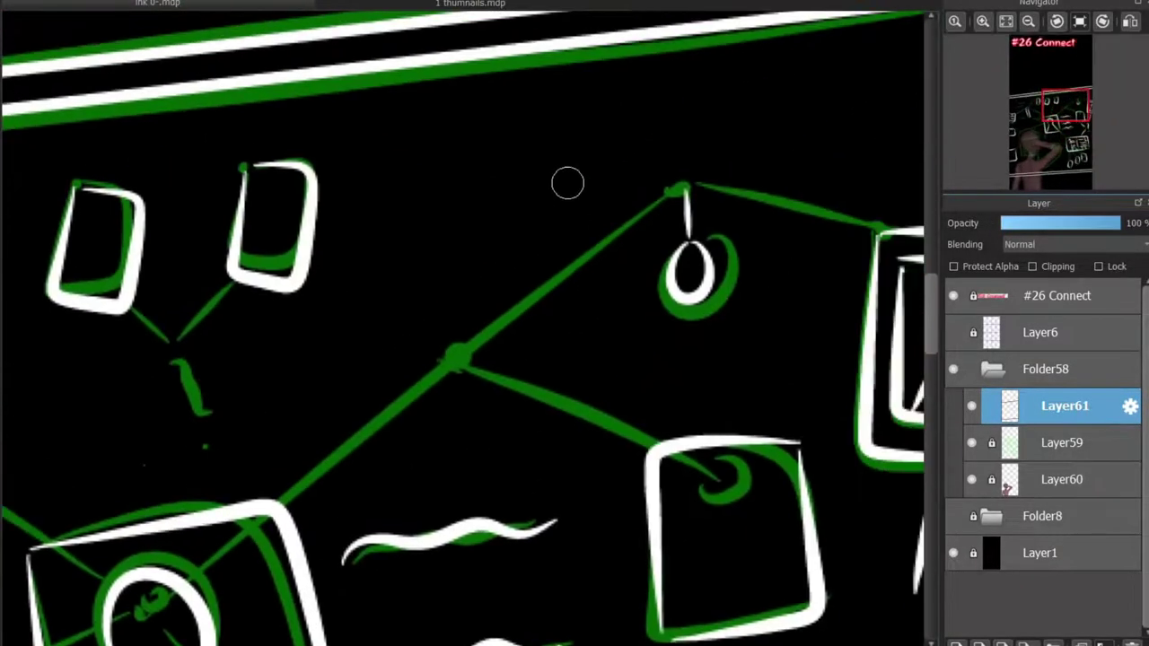
{"action": "key", "text": "ctrl+z"}
{"action": "left_click_drag", "start_coordinate": [446, 287], "coordinate": [844, 127]}
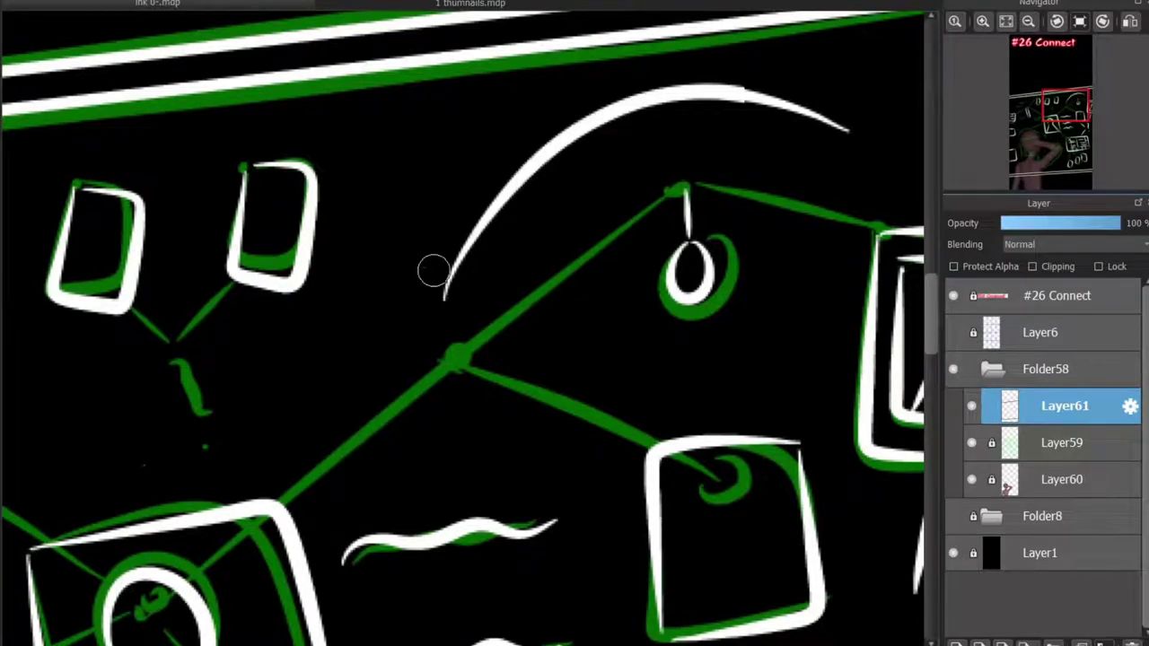
{"action": "left_click_drag", "start_coordinate": [420, 241], "coordinate": [443, 300]}
{"action": "left_click_drag", "start_coordinate": [444, 299], "coordinate": [494, 262]}
Ink two opposing arrows between the lined card and the narrow dotted card, and a crossed tick line below the lined card
{"action": "scroll", "coordinate": [462, 327], "scroll_direction": "left", "scroll_amount": 5}
{"action": "scroll", "coordinate": [272, 244], "scroll_direction": "down", "scroll_amount": 5}
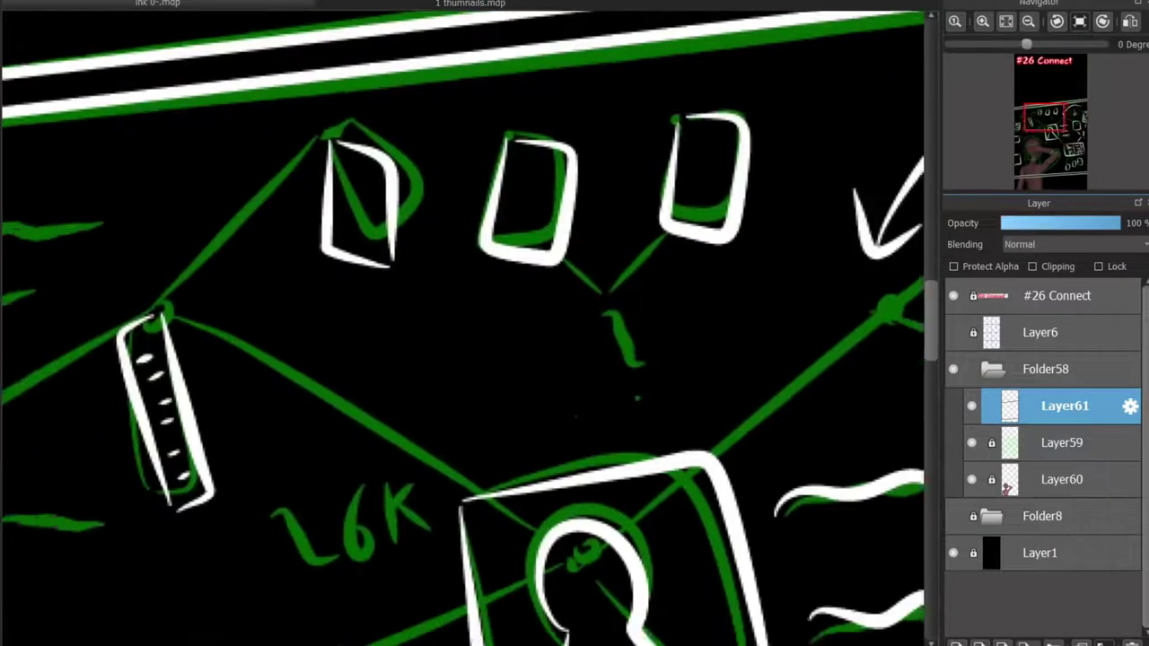
{"action": "scroll", "coordinate": [272, 244], "scroll_direction": "left", "scroll_amount": 3}
{"action": "left_click_drag", "start_coordinate": [310, 202], "coordinate": [423, 141]}
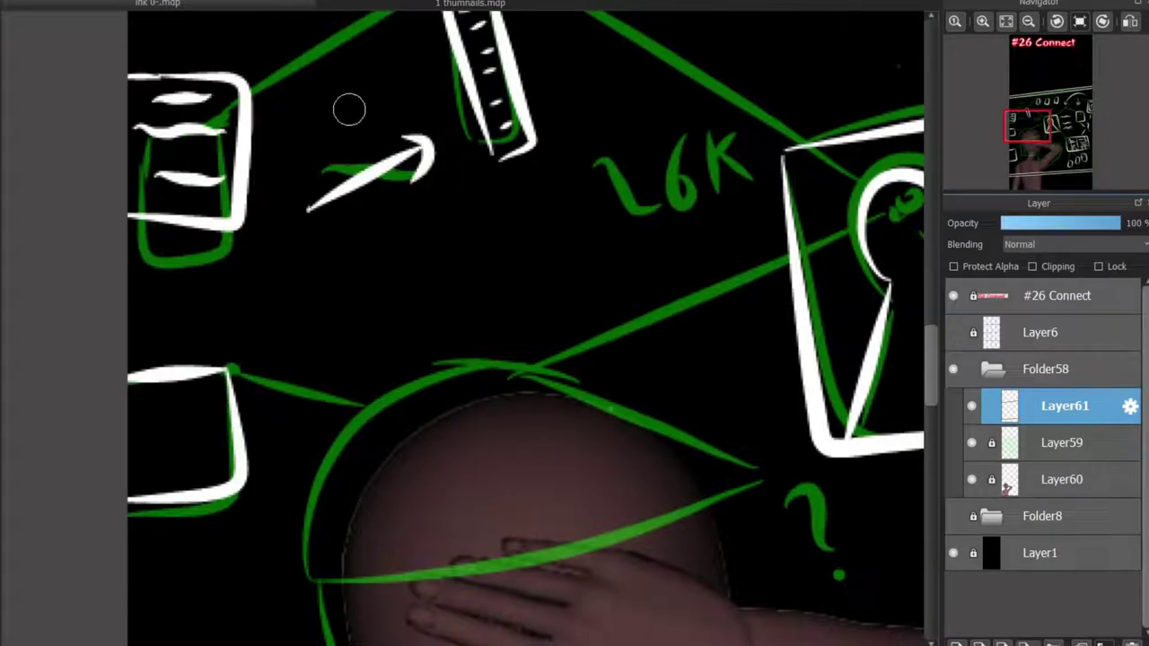
{"action": "key", "text": "ctrl+z"}
{"action": "left_click_drag", "start_coordinate": [293, 130], "coordinate": [402, 95]}
{"action": "left_click_drag", "start_coordinate": [434, 141], "coordinate": [319, 199]}
{"action": "left_click_drag", "start_coordinate": [202, 235], "coordinate": [188, 324]}
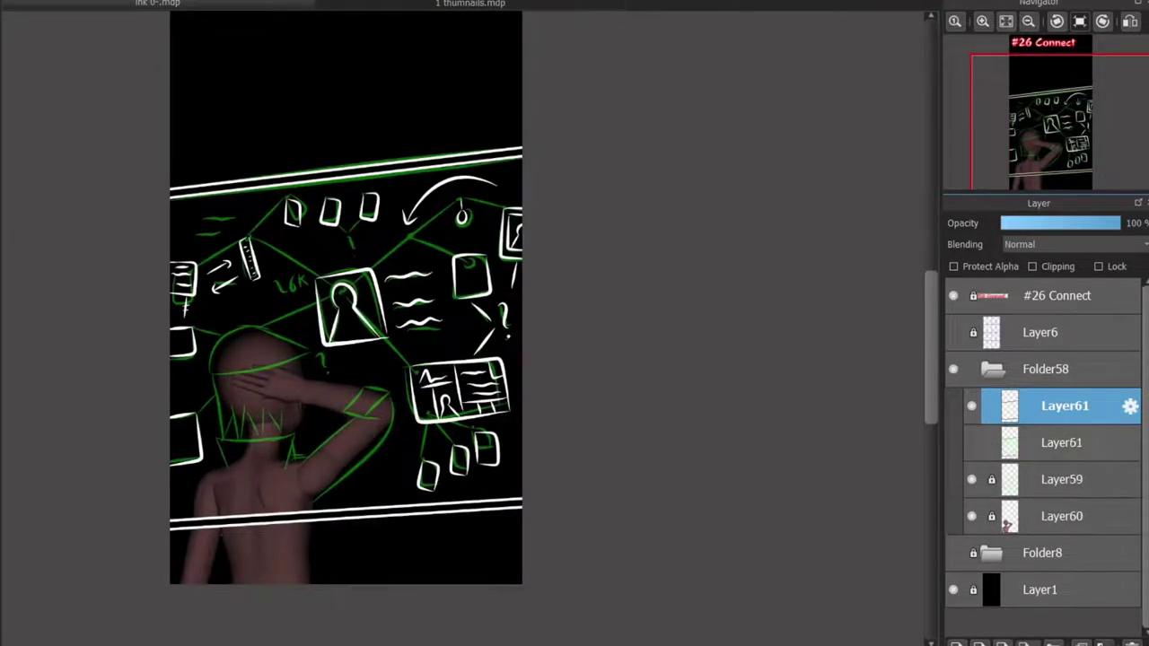
Lower the opacity of the white ink layer, lock it, and add a new layer above it
{"action": "left_click", "coordinate": [1061, 442]}
{"action": "left_click", "coordinate": [1065, 406]}
{"action": "left_click", "coordinate": [1048, 223]}
{"action": "left_click", "coordinate": [1099, 266]}
{"action": "key", "text": "ctrl+shift+n"}
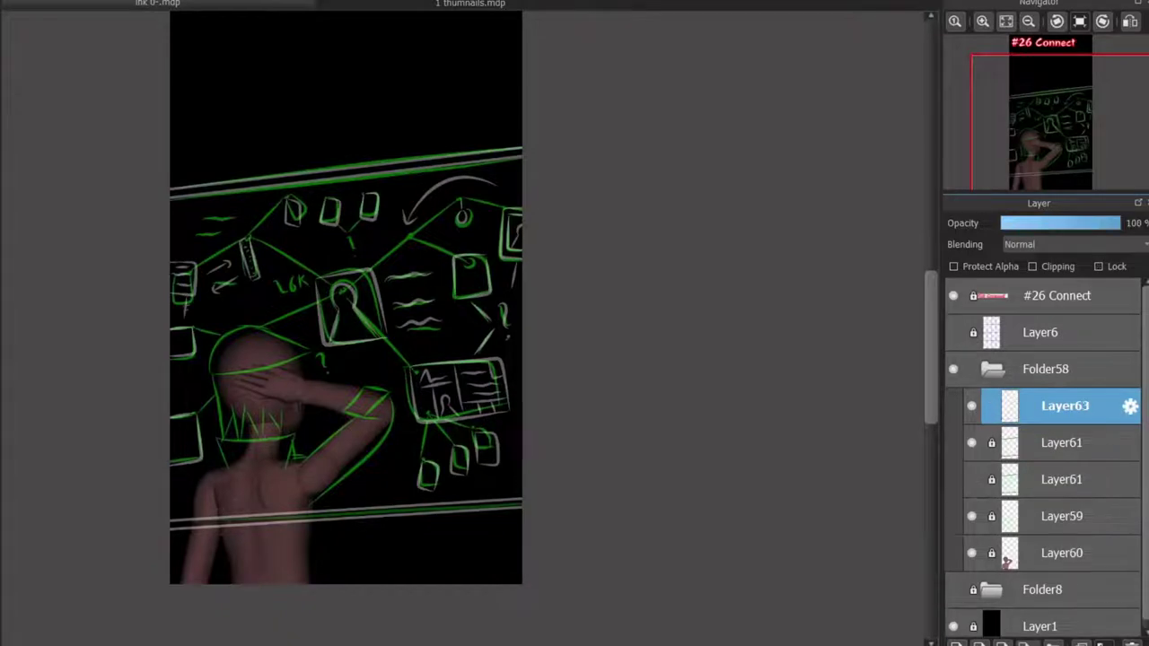
Raise the white ink layer's opacity to 82% and return to the new layer above it
{"action": "scroll", "coordinate": [214, 534], "scroll_direction": "up", "scroll_amount": 3}
{"action": "scroll", "coordinate": [517, 327], "scroll_direction": "down", "scroll_amount": 4}
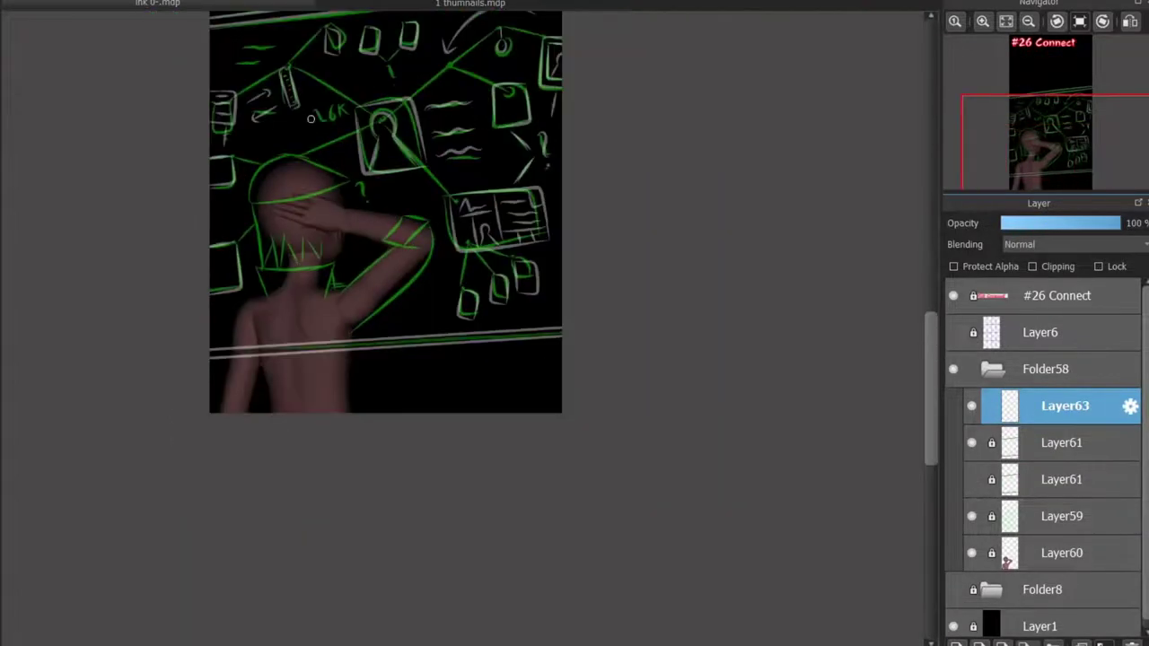
{"action": "scroll", "coordinate": [518, 328], "scroll_direction": "up", "scroll_amount": 4}
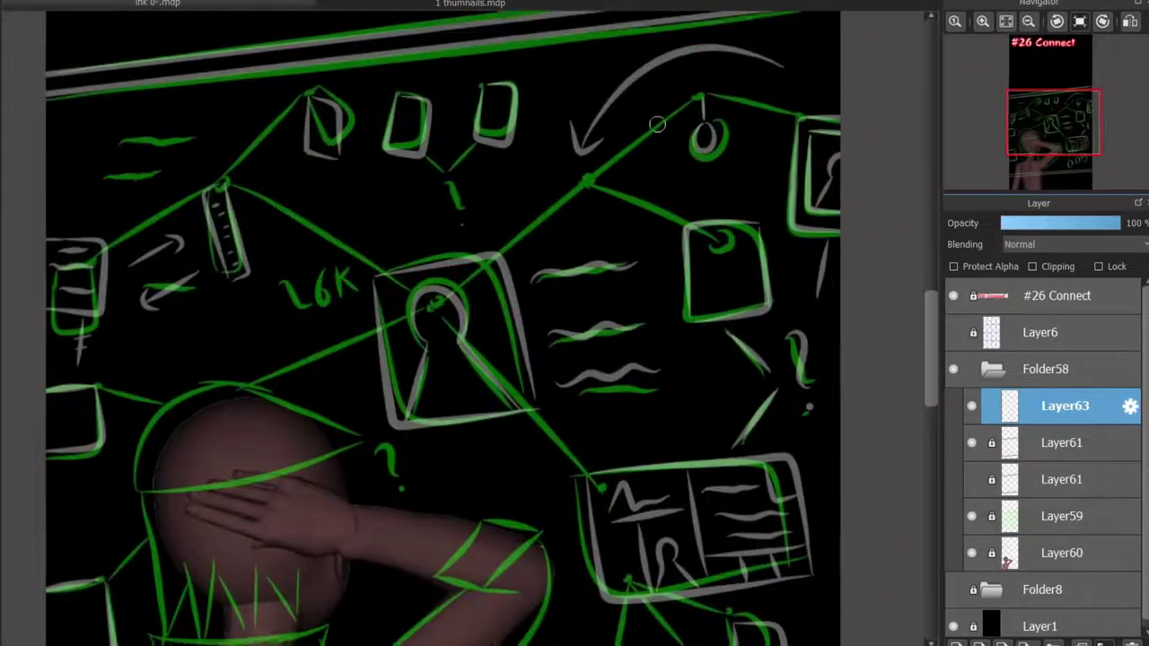
{"action": "scroll", "coordinate": [659, 120], "scroll_direction": "up", "scroll_amount": 3}
{"action": "key", "text": "alt+bracketleft"}
{"action": "scroll", "coordinate": [561, 196], "scroll_direction": "up", "scroll_amount": 2}
{"action": "key", "text": "alt+bracketright"}
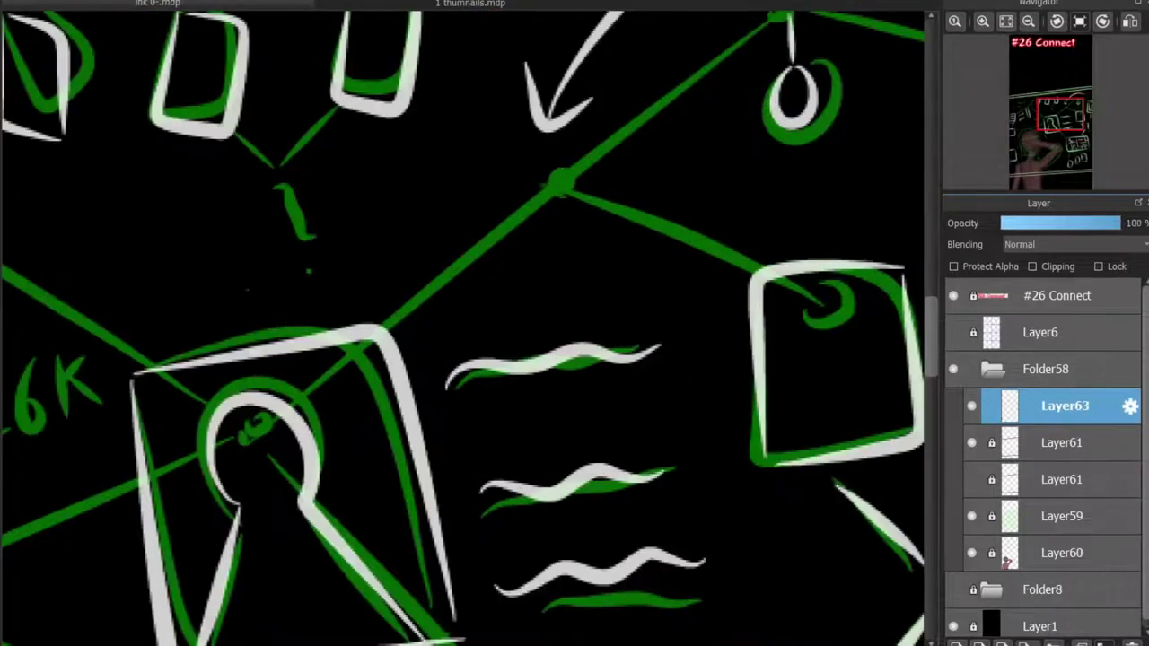
Draw red dots and threads from the keyhole card's centre through the junction to the hanging ring, the framed card and the square card
{"action": "left_click", "coordinate": [260, 429]}
{"action": "mouse_move", "coordinate": [544, 199]}
{"action": "left_mouse_down"}
{"action": "mouse_move", "coordinate": [312, 415]}
{"action": "mouse_move", "coordinate": [264, 431]}
{"action": "left_mouse_up"}
{"action": "mouse_move", "coordinate": [324, 274]}
{"action": "left_mouse_down"}
{"action": "mouse_move", "coordinate": [722, 74]}
{"action": "mouse_move", "coordinate": [706, 220]}
{"action": "left_mouse_up"}
{"action": "left_click", "coordinate": [637, 242]}
{"action": "mouse_move", "coordinate": [404, 216]}
{"action": "left_mouse_down"}
{"action": "mouse_move", "coordinate": [468, 198]}
{"action": "mouse_move", "coordinate": [587, 233]}
{"action": "left_mouse_up"}
{"action": "key", "text": "ctrl+z"}
{"action": "left_click_drag", "start_coordinate": [469, 195], "coordinate": [637, 247]}
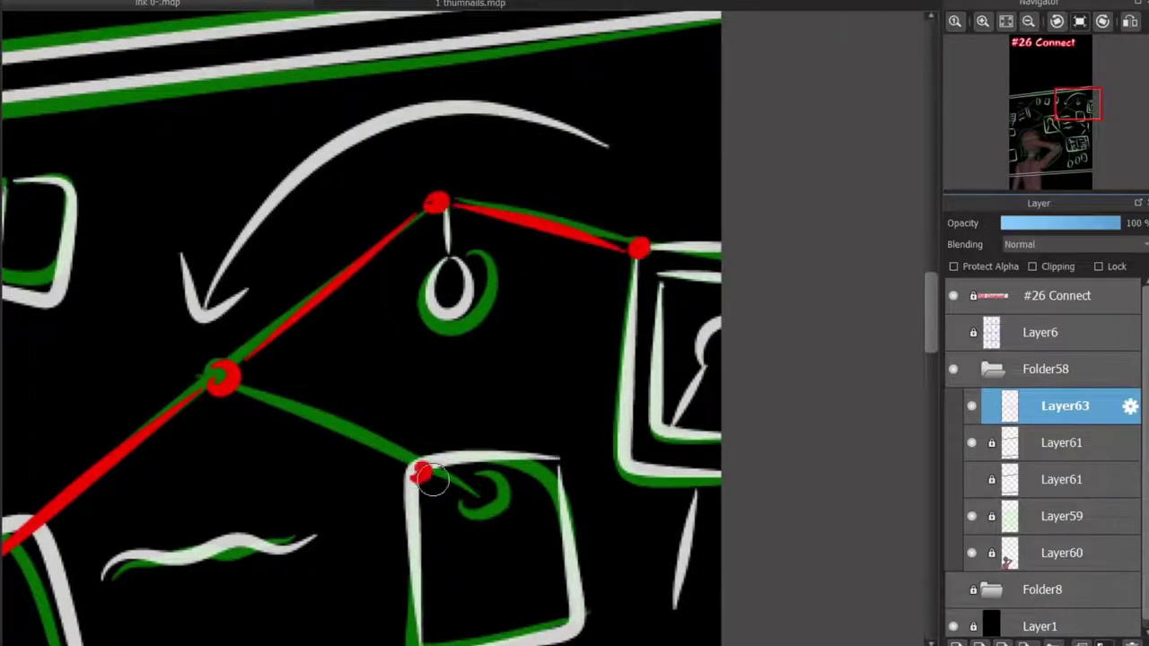
{"action": "mouse_move", "coordinate": [422, 480]}
{"action": "left_mouse_down"}
{"action": "mouse_move", "coordinate": [223, 378]}
{"action": "mouse_move", "coordinate": [335, 345]}
{"action": "mouse_move", "coordinate": [738, 298]}
{"action": "left_mouse_up"}
Add red dots to the upper small cards and run a red thread from the lined card via the narrow card to the nearest small card
{"action": "left_click", "coordinate": [523, 104]}
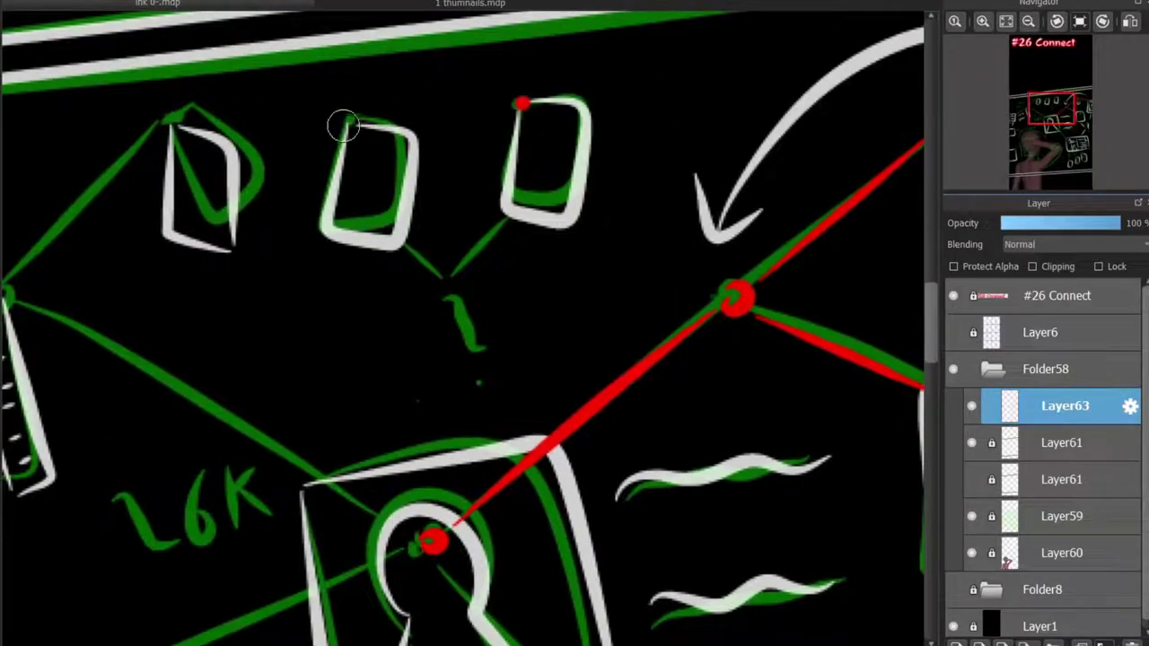
{"action": "left_click_drag", "start_coordinate": [264, 214], "coordinate": [637, 258]}
{"action": "left_click_drag", "start_coordinate": [391, 361], "coordinate": [584, 264]}
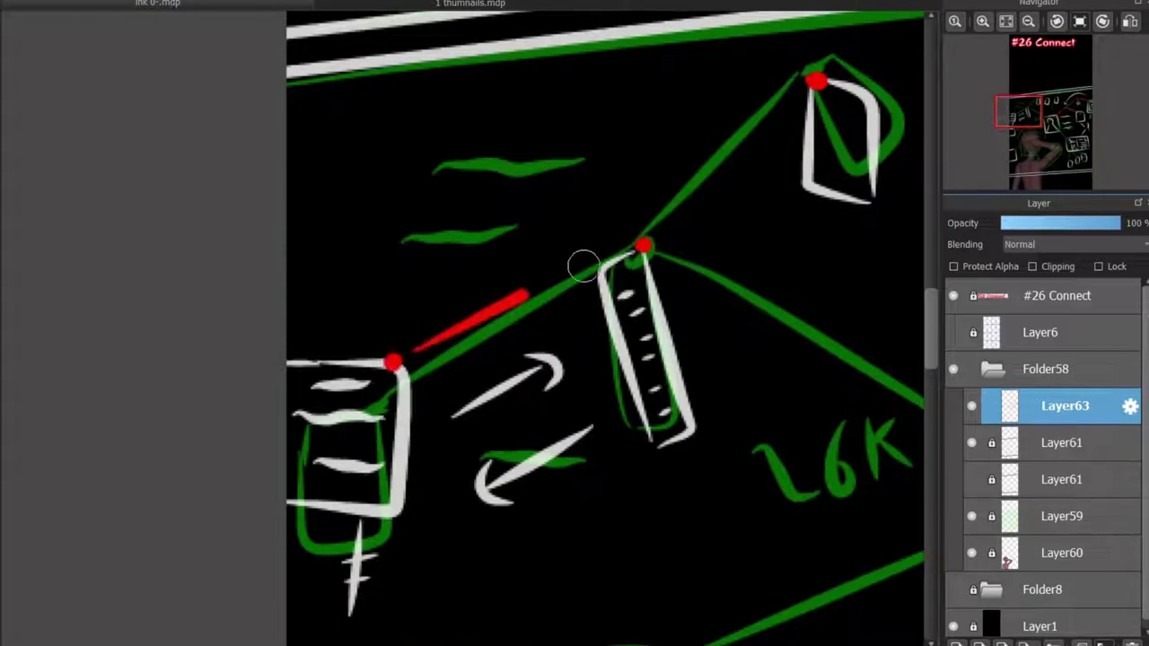
{"action": "key", "text": "ctrl+z"}
{"action": "mouse_move", "coordinate": [395, 360]}
{"action": "left_mouse_down"}
{"action": "mouse_move", "coordinate": [629, 259]}
{"action": "mouse_move", "coordinate": [811, 82]}
{"action": "left_mouse_up"}
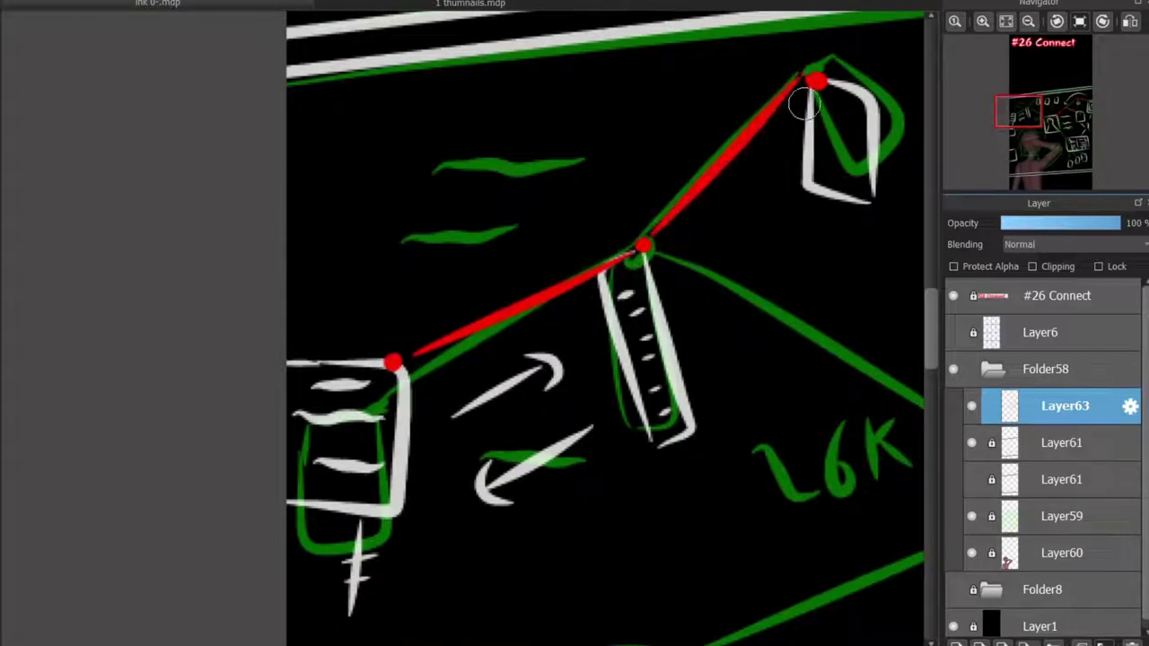
Run red threads from the narrow dotted card to the keyhole card's centre and on to a dot on the wide card's corner
{"action": "mouse_move", "coordinate": [662, 238]}
{"action": "left_mouse_down"}
{"action": "mouse_move", "coordinate": [629, 357]}
{"action": "mouse_move", "coordinate": [106, 205]}
{"action": "mouse_move", "coordinate": [526, 460]}
{"action": "left_mouse_up"}
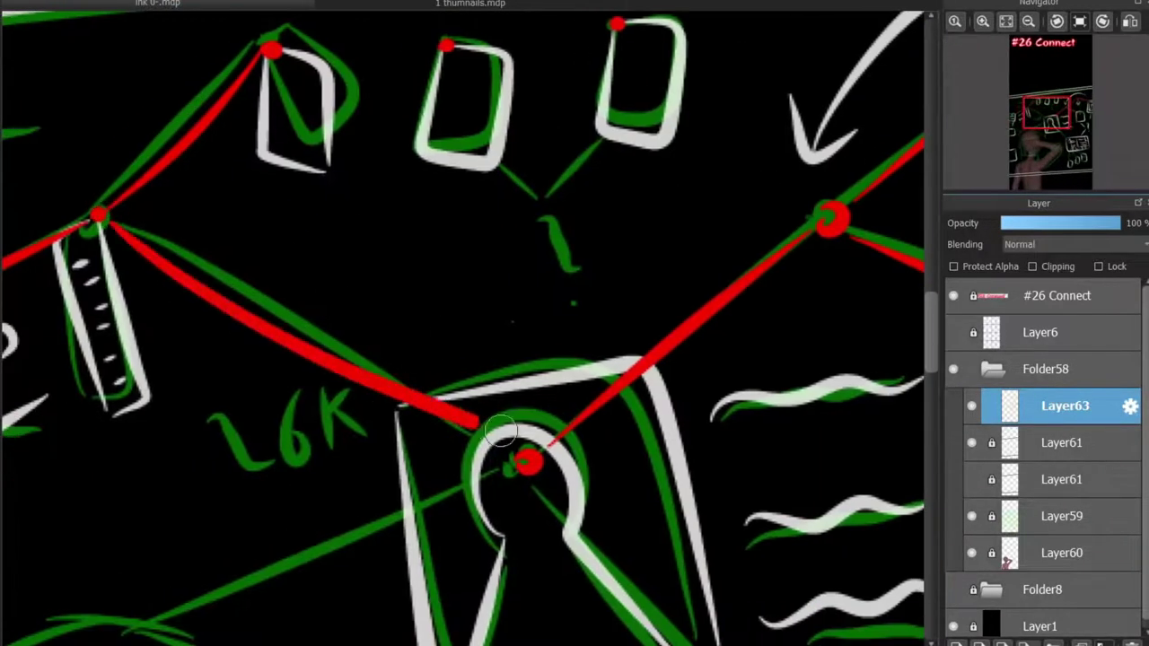
{"action": "key", "text": "ctrl+z"}
{"action": "mouse_move", "coordinate": [100, 215]}
{"action": "left_mouse_down"}
{"action": "mouse_move", "coordinate": [526, 460]}
{"action": "mouse_move", "coordinate": [123, 346]}
{"action": "mouse_move", "coordinate": [270, 86]}
{"action": "mouse_move", "coordinate": [191, 126]}
{"action": "mouse_move", "coordinate": [494, 474]}
{"action": "left_mouse_up"}
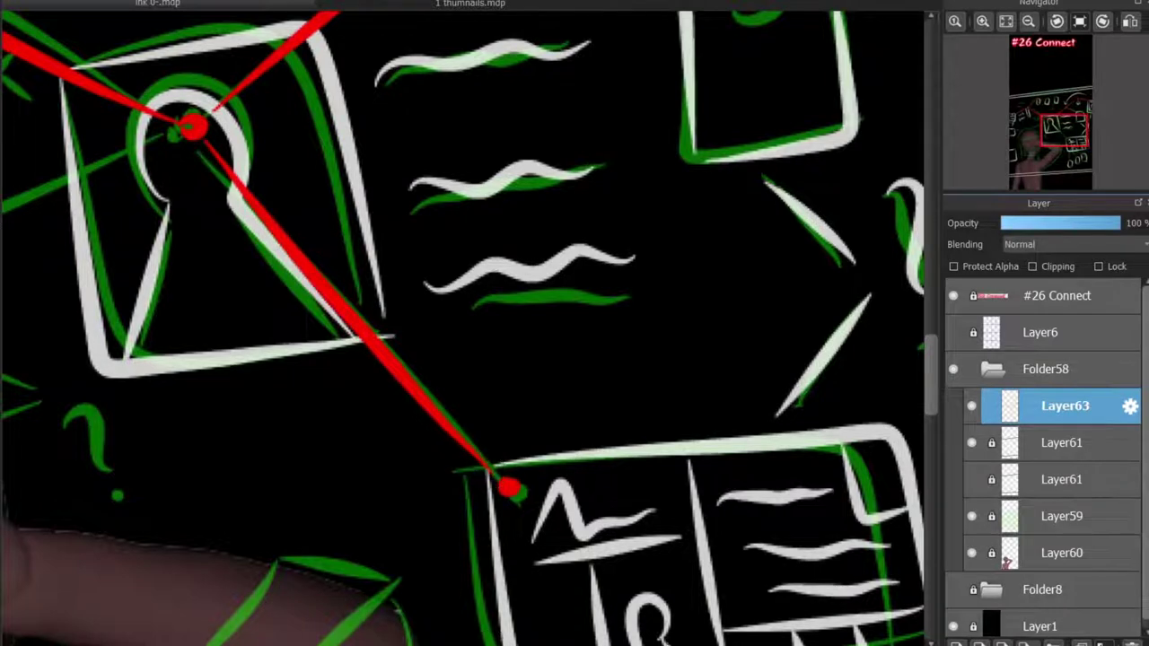
Draw red threads to the top of the figure's head from the upper plain card and from the keyhole card's centre
{"action": "scroll", "coordinate": [176, 305], "scroll_direction": "left", "scroll_amount": 5}
{"action": "mouse_move", "coordinate": [211, 291]}
{"action": "left_mouse_down"}
{"action": "mouse_move", "coordinate": [449, 342]}
{"action": "mouse_move", "coordinate": [485, 369]}
{"action": "left_mouse_up"}
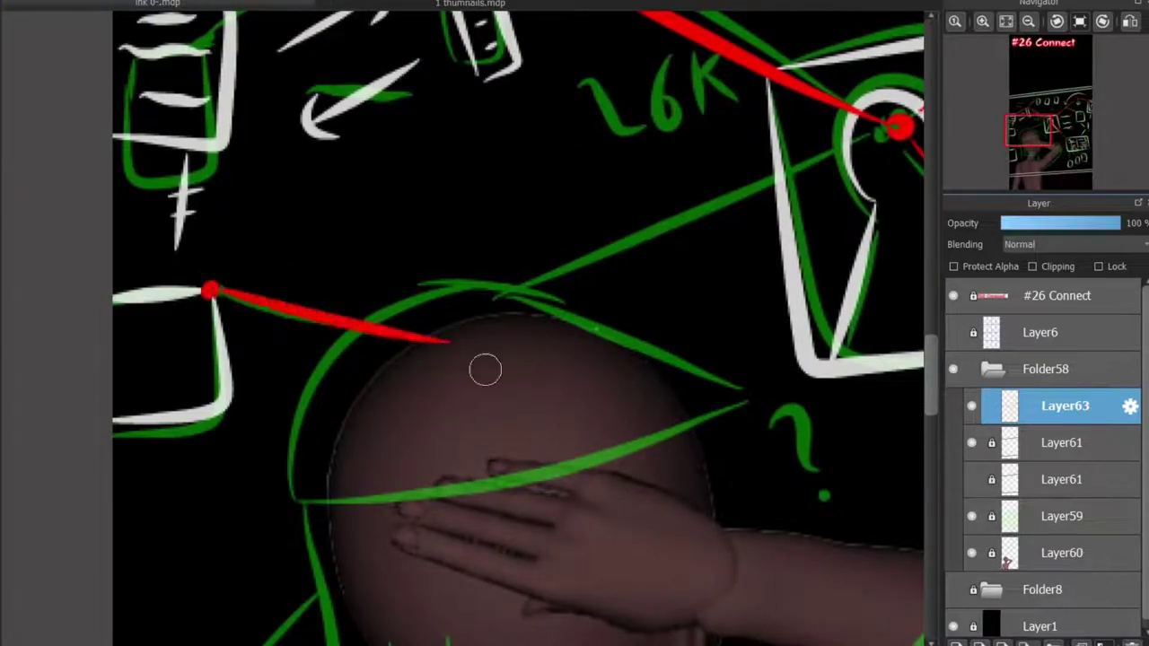
{"action": "left_click_drag", "start_coordinate": [880, 130], "coordinate": [501, 383]}
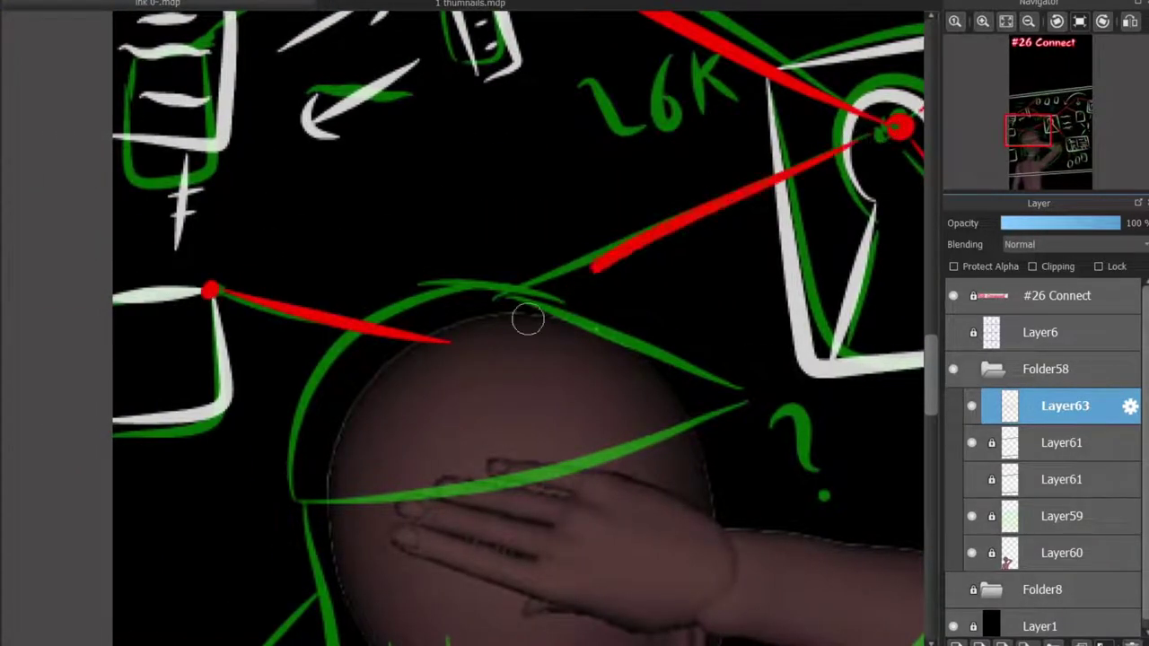
{"action": "key", "text": "ctrl+z"}
{"action": "left_click_drag", "start_coordinate": [897, 130], "coordinate": [474, 320]}
Draw a red dot on the lower plain card's corner and a red thread from it to the figure's head
{"action": "scroll", "coordinate": [539, 359], "scroll_direction": "up", "scroll_amount": 3}
{"action": "scroll", "coordinate": [222, 368], "scroll_direction": "down", "scroll_amount": 5}
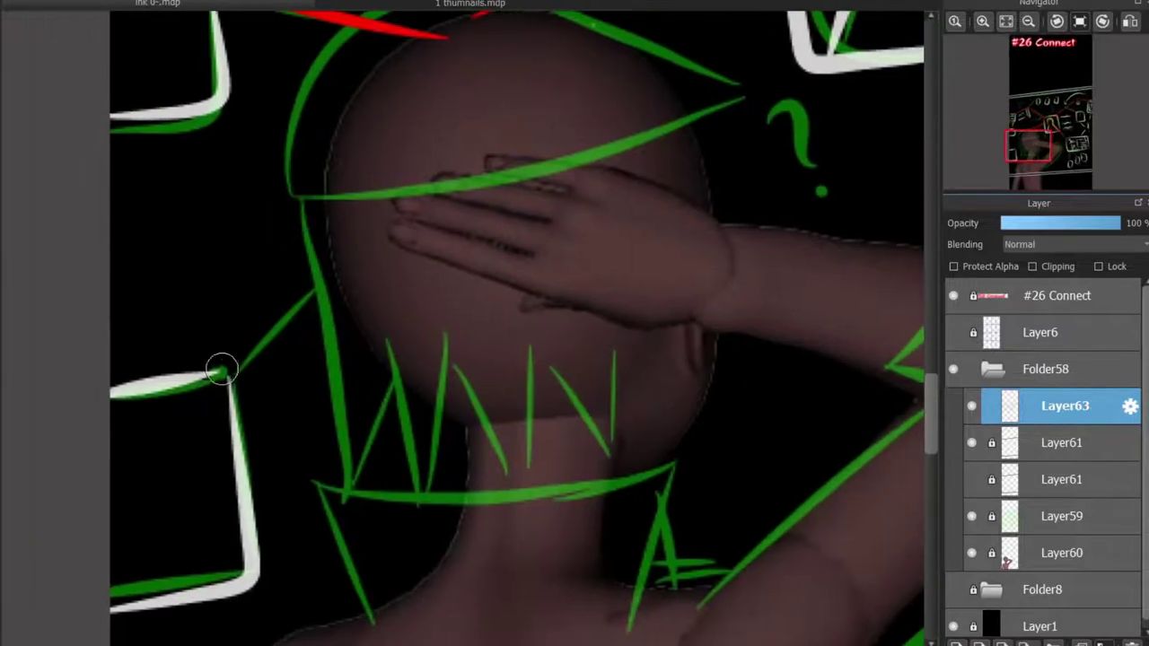
{"action": "mouse_move", "coordinate": [222, 372]}
{"action": "left_mouse_down"}
{"action": "mouse_move", "coordinate": [376, 206]}
{"action": "mouse_move", "coordinate": [368, 231]}
{"action": "left_mouse_up"}
{"action": "key", "text": "ctrl+z"}
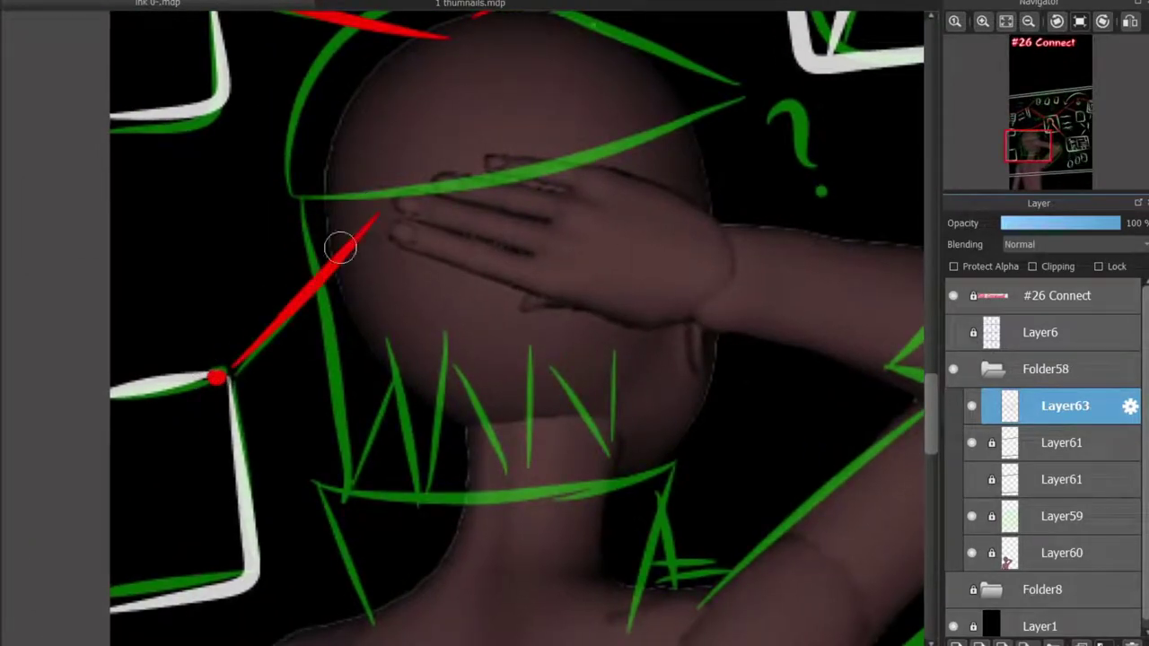
{"action": "scroll", "coordinate": [217, 377], "scroll_direction": "down", "scroll_amount": 10}
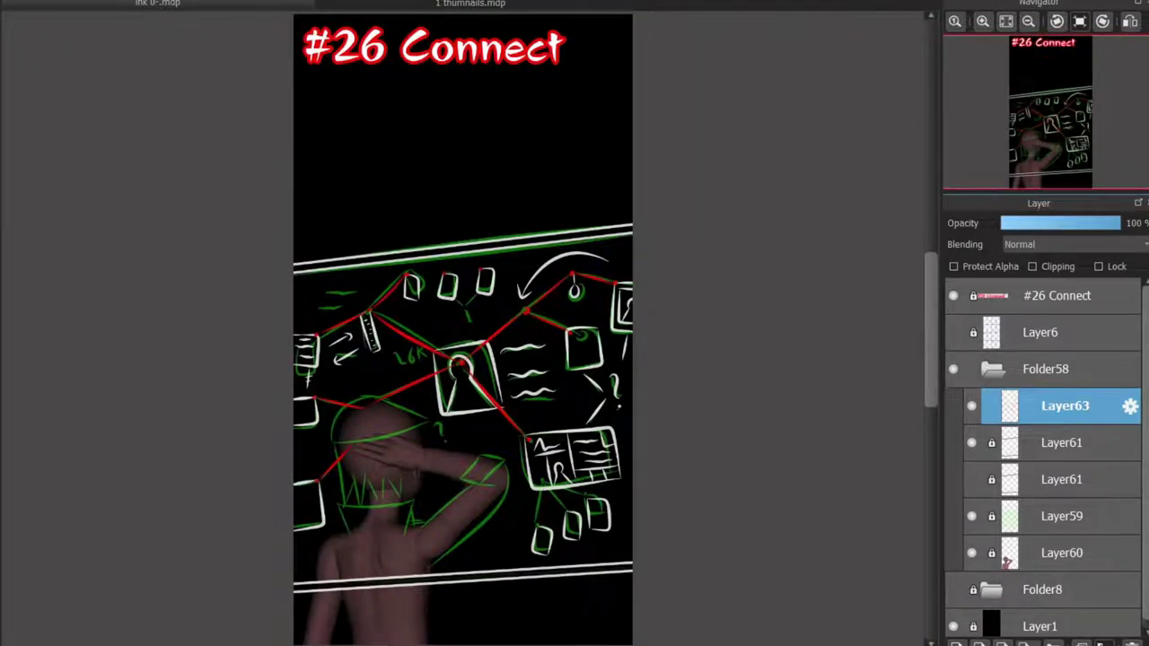
{"action": "left_click", "coordinate": [1065, 443]}
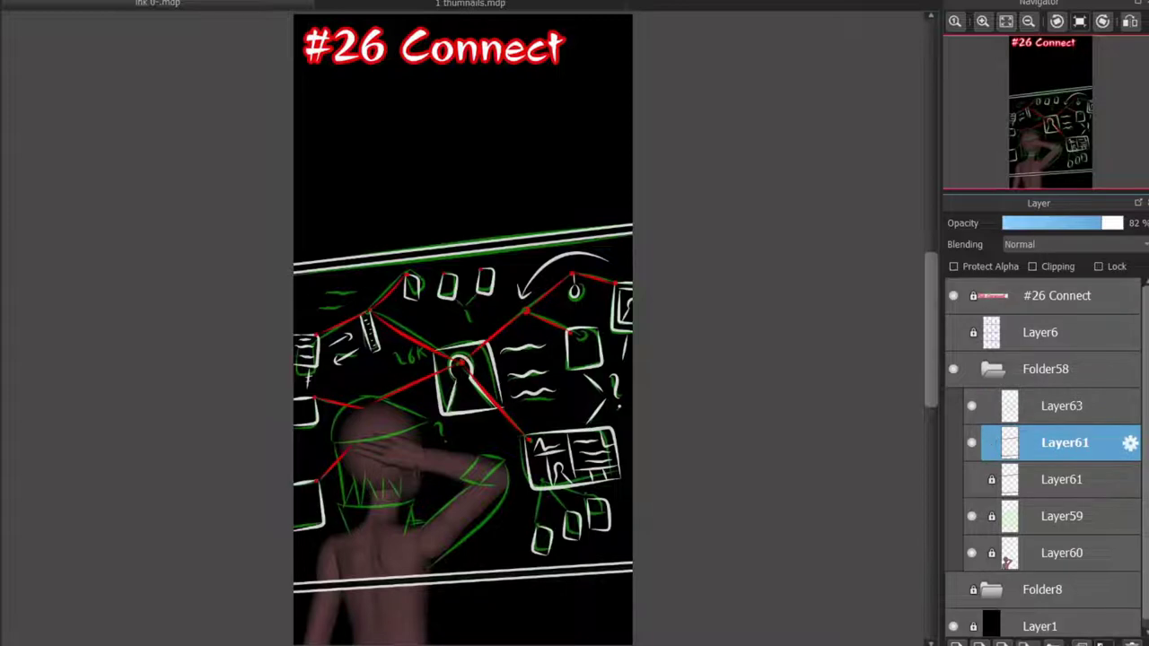
{"action": "left_click", "coordinate": [1062, 406]}
{"action": "left_click", "coordinate": [1104, 644]}
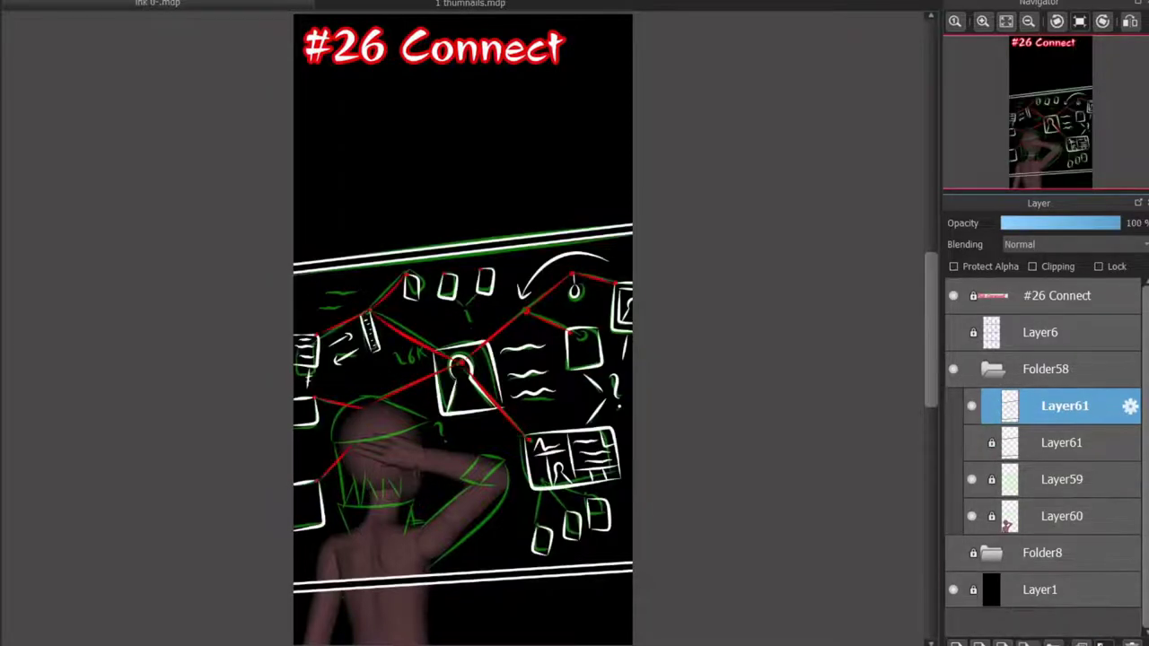
{"action": "scroll", "coordinate": [449, 459], "scroll_direction": "up", "scroll_amount": 5}
{"action": "scroll", "coordinate": [467, 462], "scroll_direction": "down", "scroll_amount": 3}
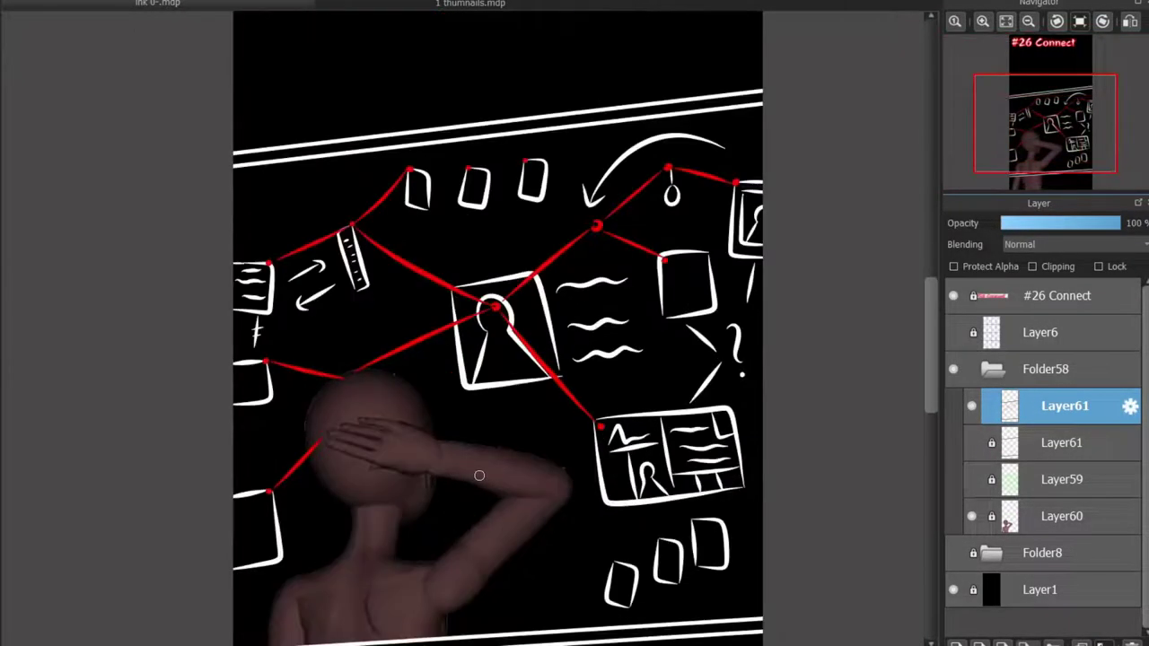
{"action": "key", "text": "ctrl+z"}
{"action": "key", "text": "ctrl+z"}
{"action": "key", "text": "ctrl+z"}
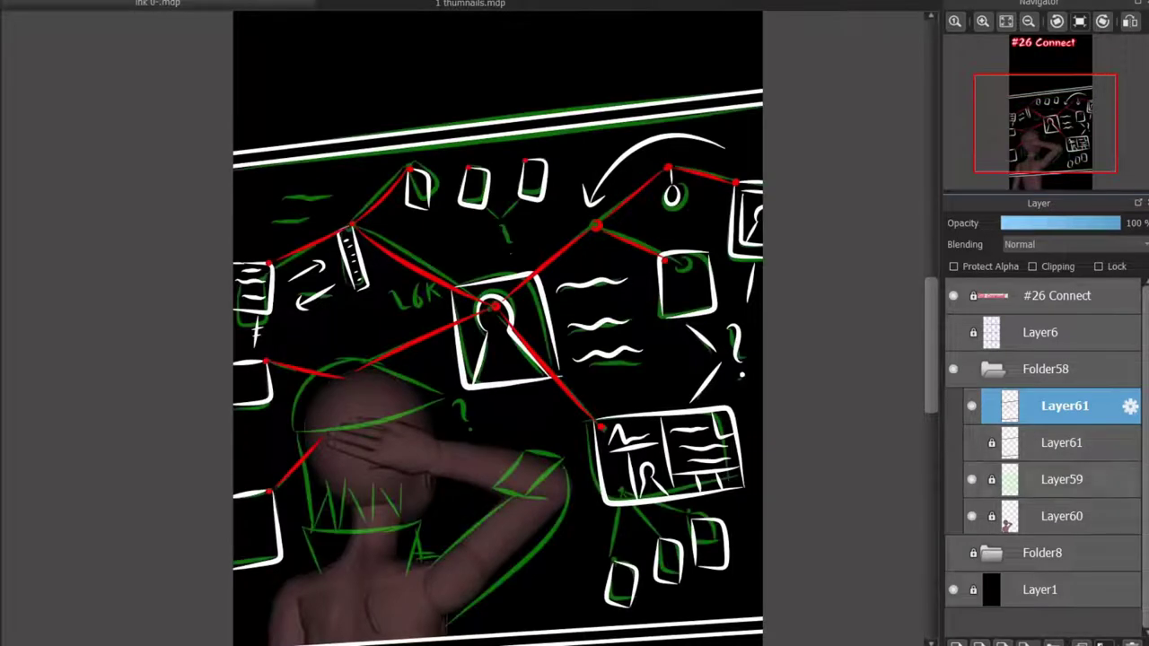
{"action": "key", "text": "ctrl+z"}
{"action": "key", "text": "ctrl+z"}
{"action": "key", "text": "ctrl+z"}
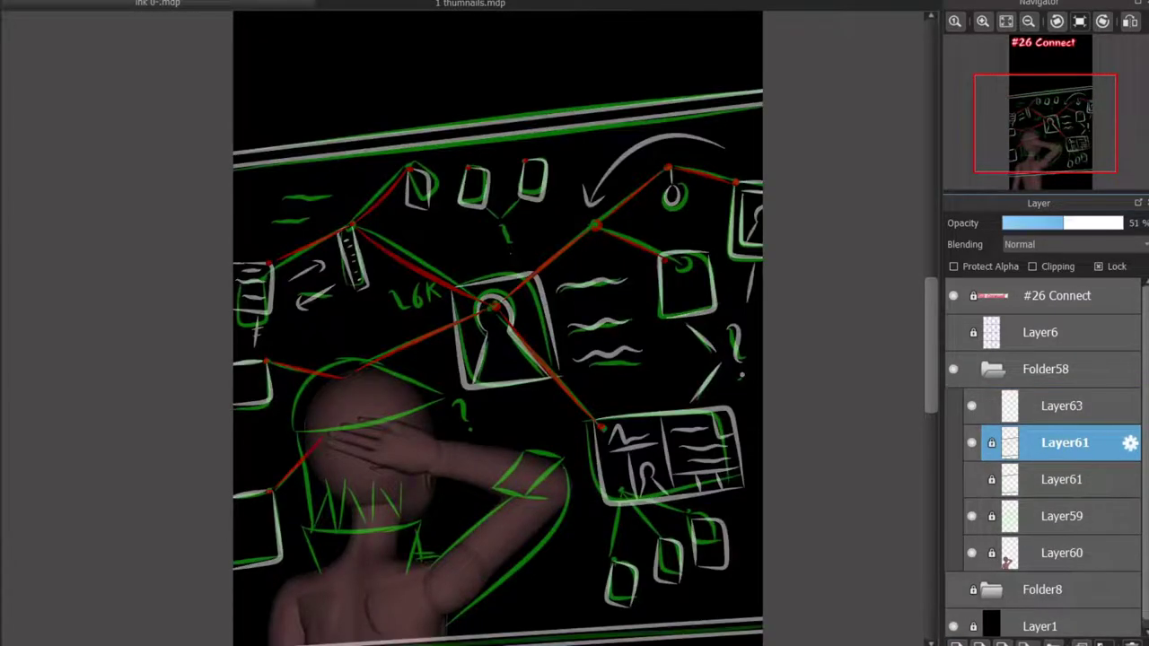
Ink the raised hand's back and its lower edge in white on Layer63, following the body model
{"action": "scroll", "coordinate": [328, 539], "scroll_direction": "up", "scroll_amount": 4}
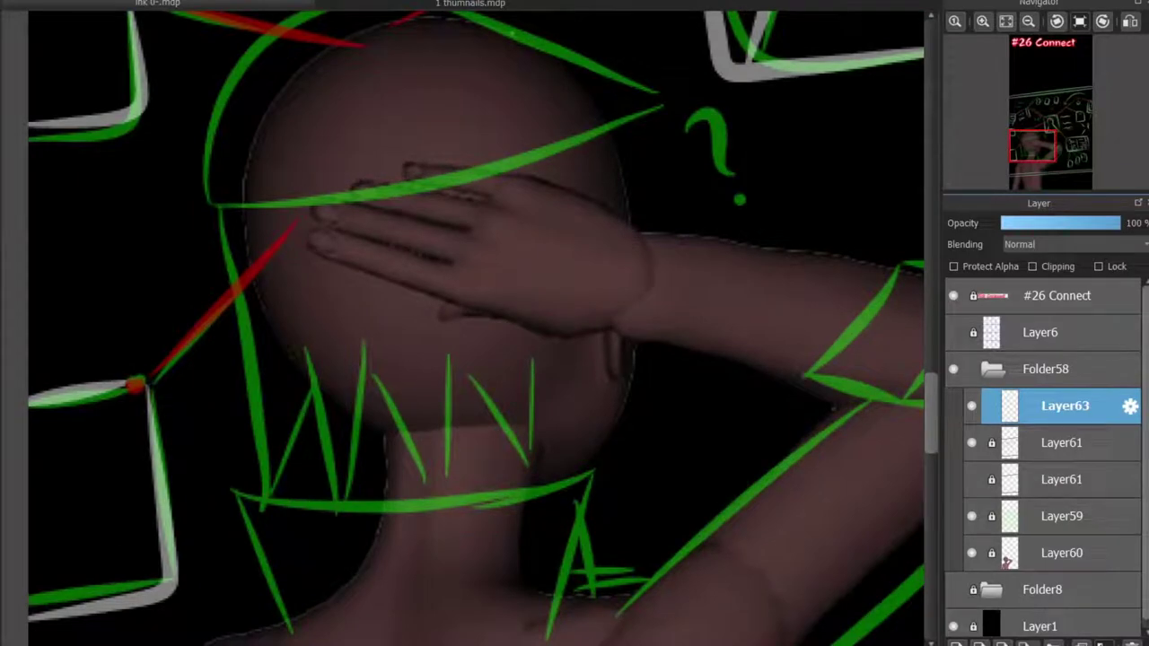
{"action": "scroll", "coordinate": [390, 189], "scroll_direction": "up", "scroll_amount": 1}
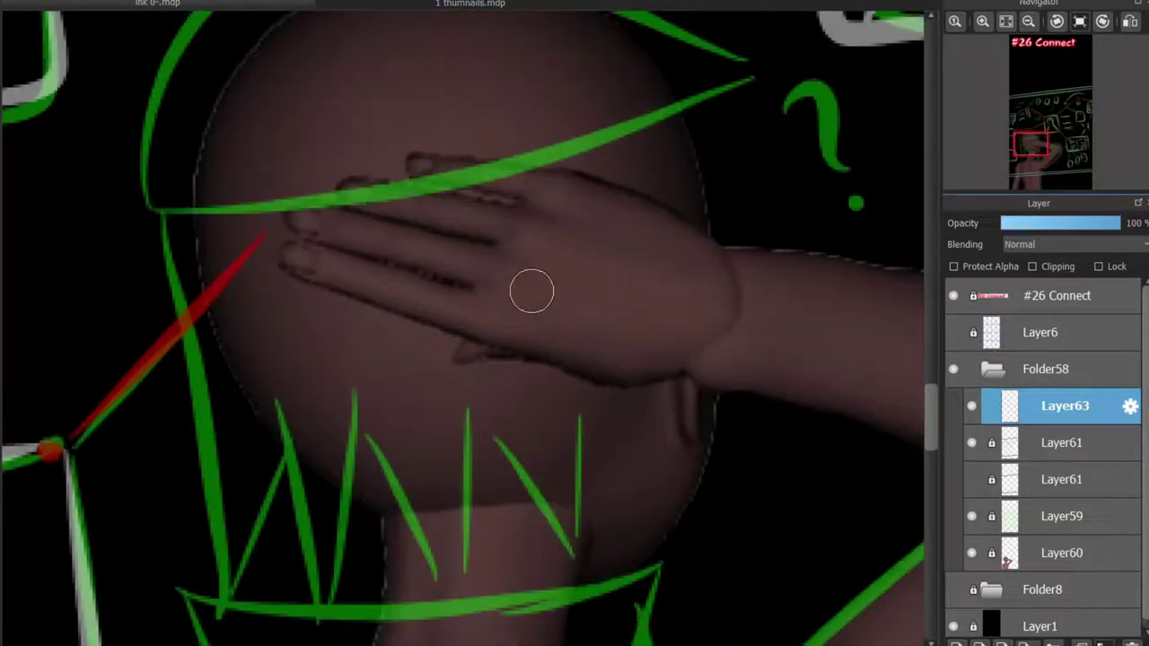
{"action": "left_click_drag", "start_coordinate": [556, 170], "coordinate": [724, 248]}
{"action": "key", "text": "ctrl+z"}
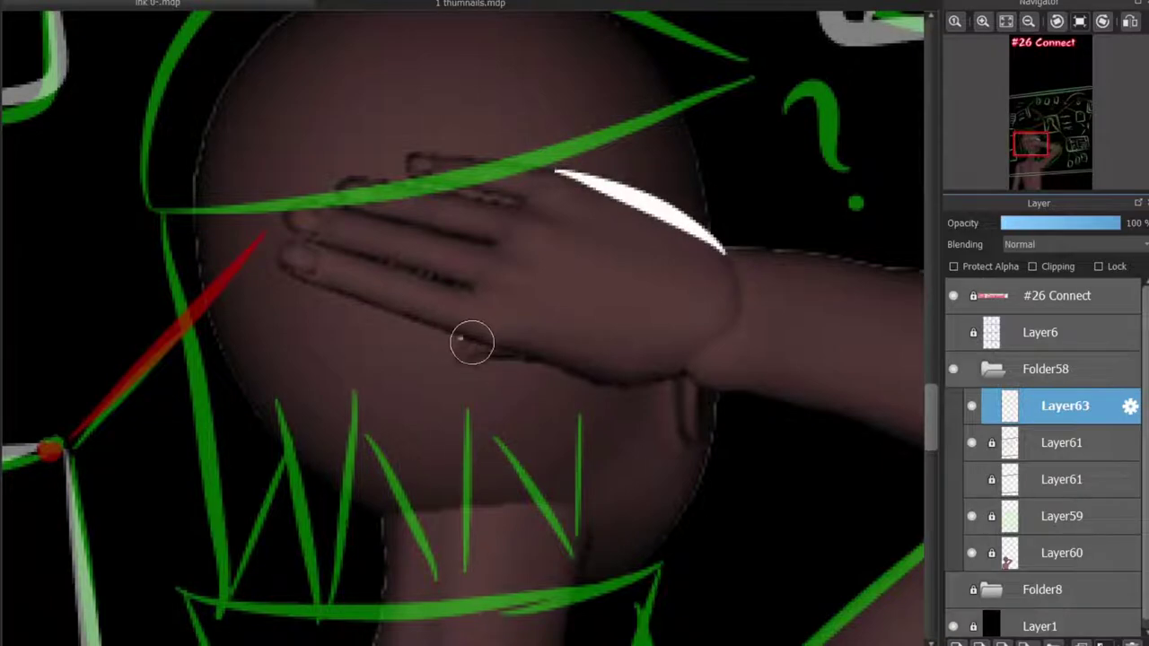
{"action": "left_click_drag", "start_coordinate": [459, 339], "coordinate": [696, 377]}
{"action": "scroll", "coordinate": [404, 281], "scroll_direction": "up", "scroll_amount": 2}
{"action": "scroll", "coordinate": [629, 201], "scroll_direction": "down", "scroll_amount": 1}
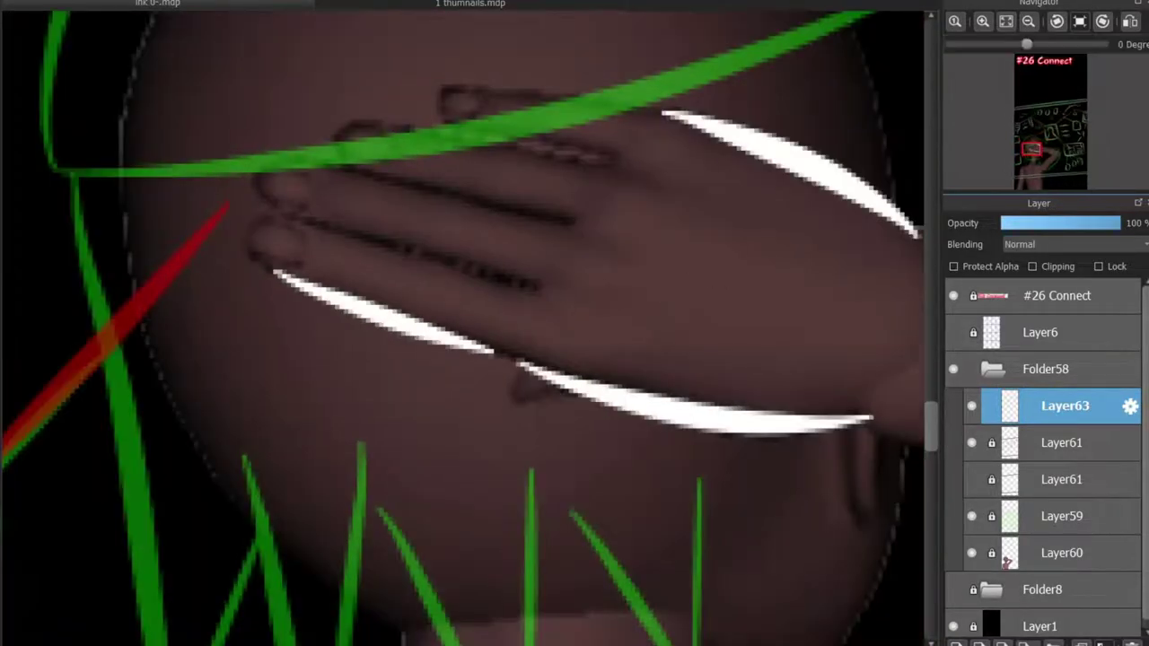
Outline the hand's two lowest fingers in white, rounding their tips
{"action": "scroll", "coordinate": [467, 359], "scroll_direction": "up", "scroll_amount": 1}
{"action": "key", "text": "ctrl+z"}
{"action": "mouse_move", "coordinate": [226, 427]}
{"action": "left_mouse_down"}
{"action": "mouse_move", "coordinate": [192, 462]}
{"action": "mouse_move", "coordinate": [437, 578]}
{"action": "mouse_move", "coordinate": [185, 462]}
{"action": "mouse_move", "coordinate": [476, 584]}
{"action": "left_mouse_up"}
{"action": "key", "text": "ctrl+z"}
{"action": "mouse_move", "coordinate": [241, 377]}
{"action": "left_mouse_down"}
{"action": "mouse_move", "coordinate": [266, 433]}
{"action": "mouse_move", "coordinate": [432, 479]}
{"action": "mouse_move", "coordinate": [213, 414]}
{"action": "mouse_move", "coordinate": [458, 489]}
{"action": "left_mouse_up"}
{"action": "key", "text": "ctrl+z"}
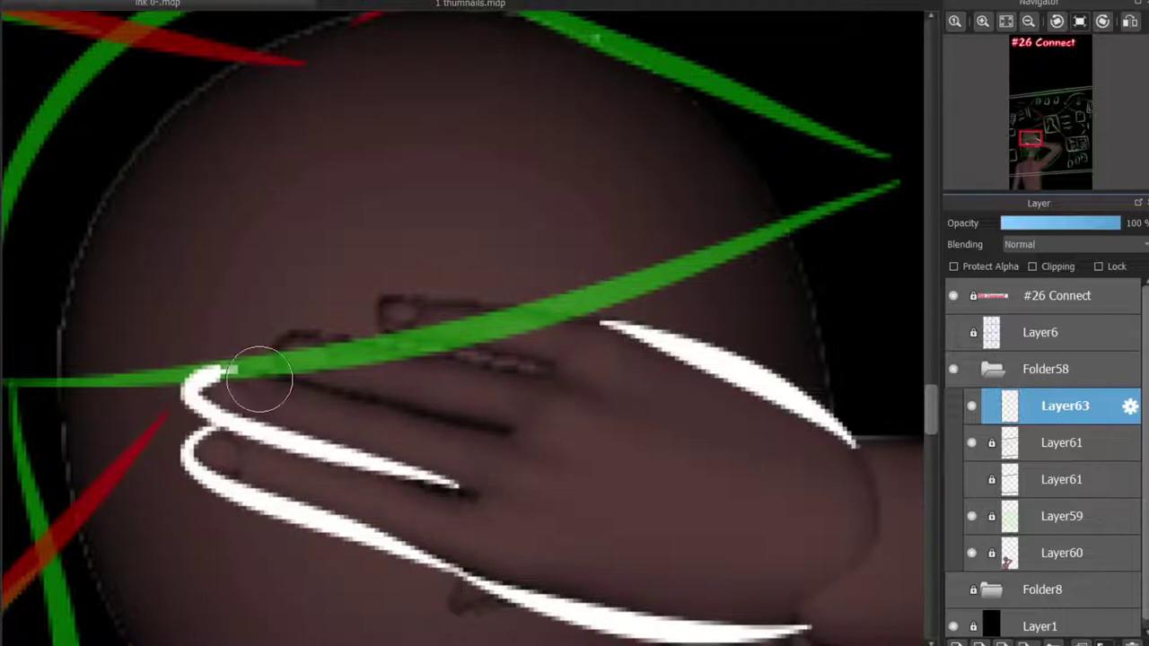
Outline the hand's two upper fingers in white and join the topmost one to the back of the hand
{"action": "mouse_move", "coordinate": [308, 329]}
{"action": "left_mouse_down"}
{"action": "mouse_move", "coordinate": [408, 414]}
{"action": "mouse_move", "coordinate": [319, 362]}
{"action": "mouse_move", "coordinate": [493, 410]}
{"action": "left_mouse_up"}
{"action": "key", "text": "ctrl+z"}
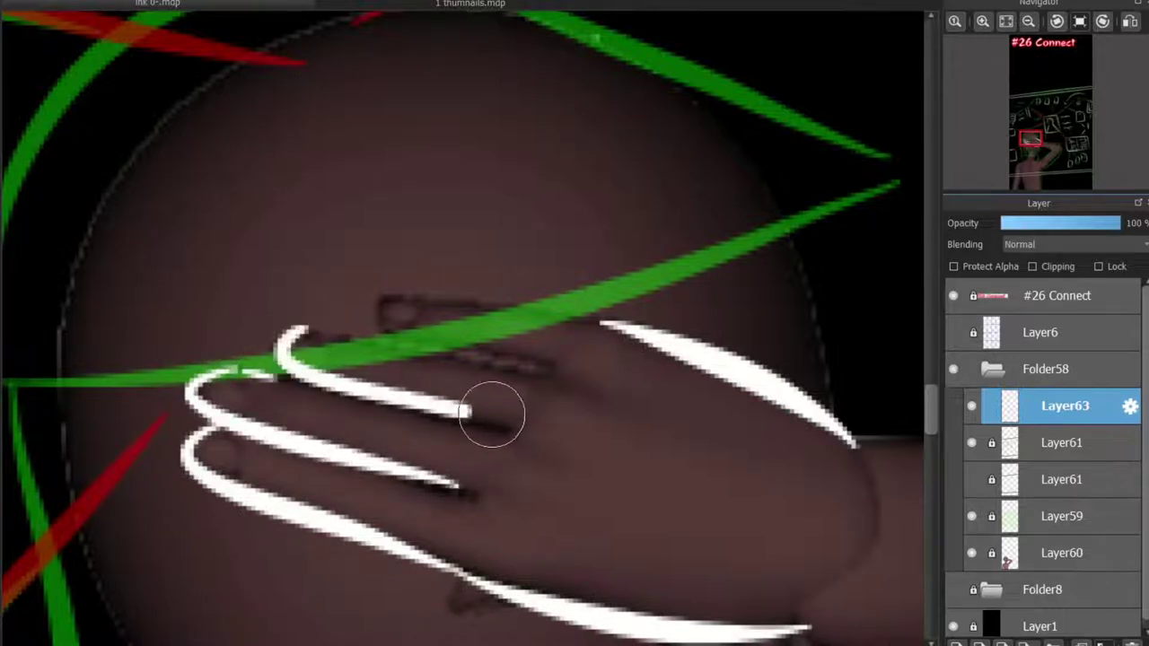
{"action": "key", "text": "ctrl+z"}
{"action": "left_click_drag", "start_coordinate": [285, 334], "coordinate": [503, 427]}
{"action": "left_click_drag", "start_coordinate": [381, 322], "coordinate": [534, 366]}
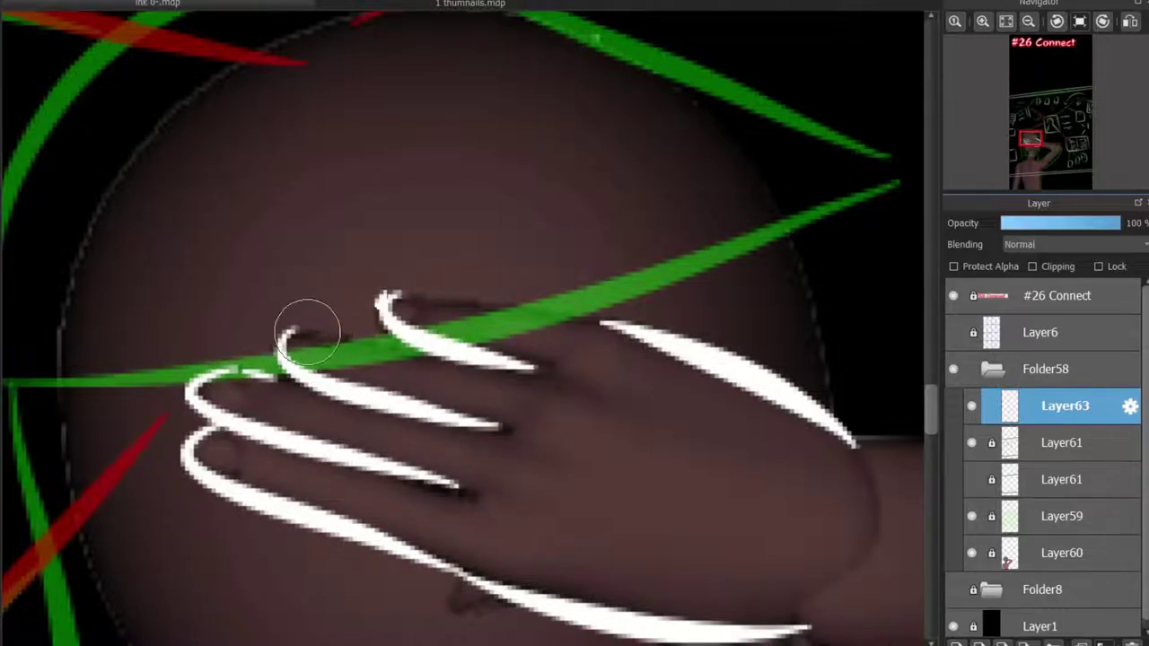
{"action": "left_click_drag", "start_coordinate": [395, 296], "coordinate": [575, 317]}
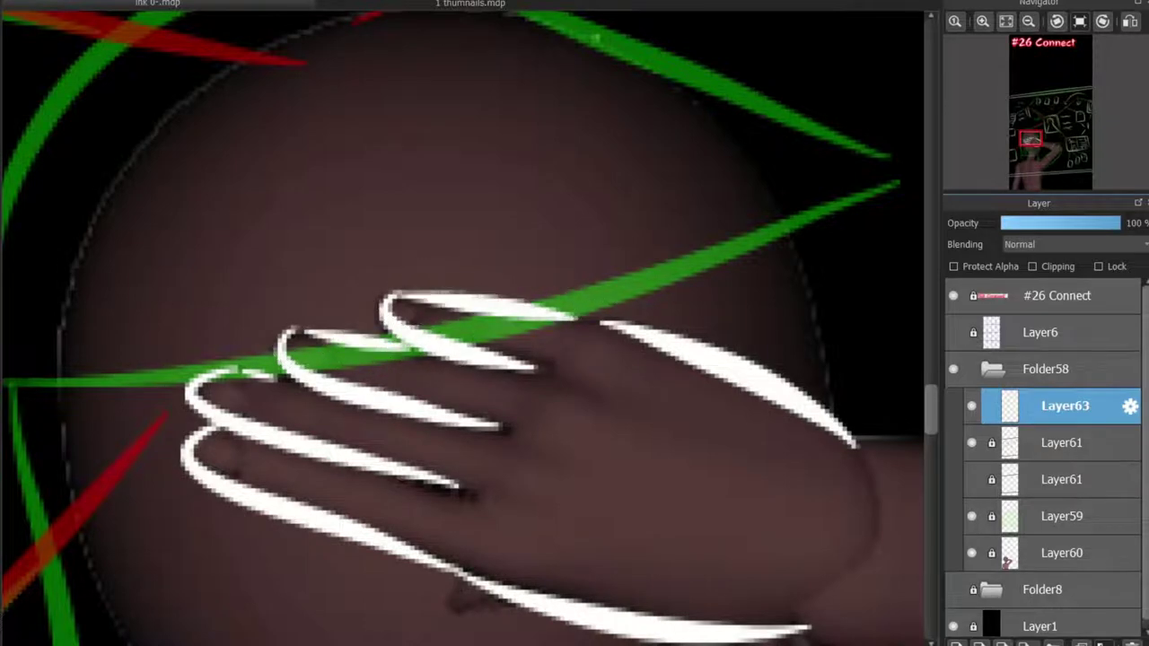
{"action": "key", "text": "ctrl+z"}
{"action": "left_click_drag", "start_coordinate": [403, 290], "coordinate": [628, 334]}
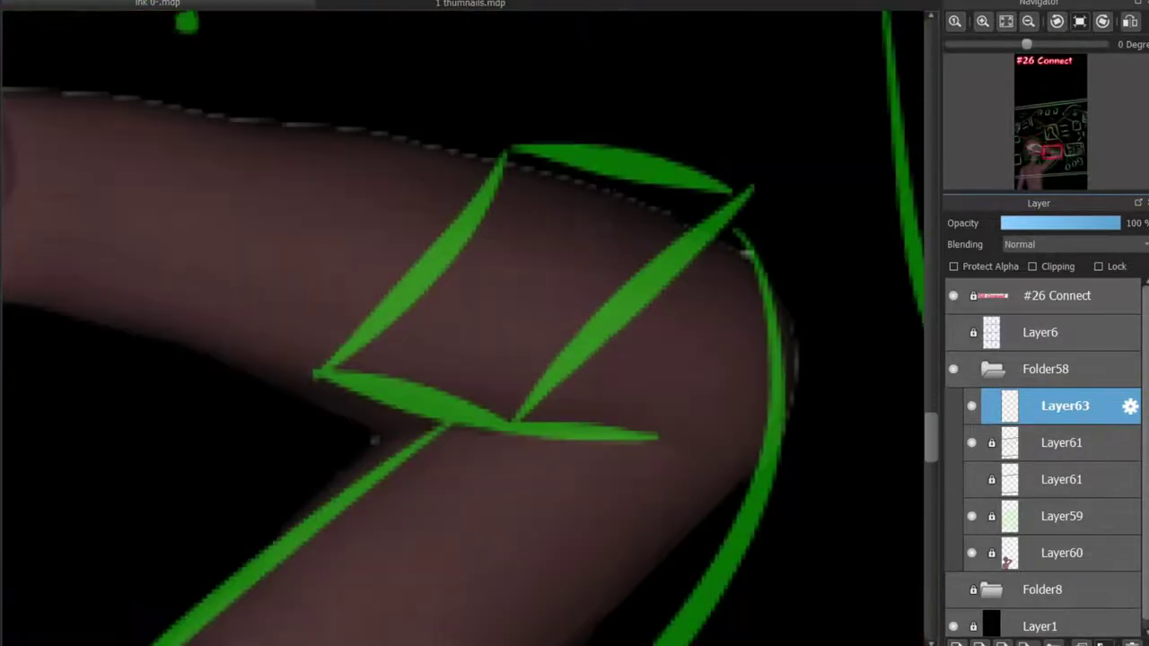
Ink the rolled sleeve cuff near the elbow and the raised upper arm's inner edge down to the shoulder
{"action": "mouse_move", "coordinate": [526, 90]}
{"action": "left_mouse_down"}
{"action": "mouse_move", "coordinate": [467, 372]}
{"action": "mouse_move", "coordinate": [533, 85]}
{"action": "mouse_move", "coordinate": [567, 94]}
{"action": "left_mouse_up"}
{"action": "scroll", "coordinate": [546, 302], "scroll_direction": "down", "scroll_amount": 2}
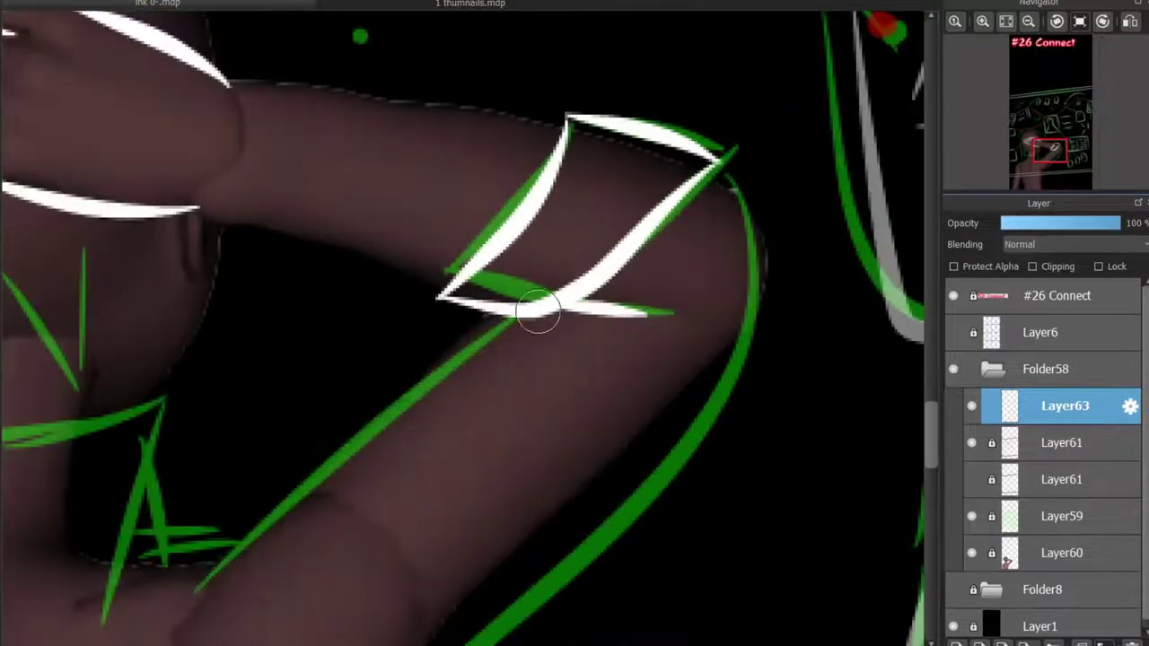
{"action": "left_click_drag", "start_coordinate": [533, 308], "coordinate": [233, 568]}
{"action": "key", "text": "ctrl+z"}
{"action": "key", "text": "ctrl+z"}
{"action": "mouse_move", "coordinate": [526, 302]}
{"action": "left_mouse_down"}
{"action": "mouse_move", "coordinate": [220, 593]}
{"action": "mouse_move", "coordinate": [218, 551]}
{"action": "left_mouse_up"}
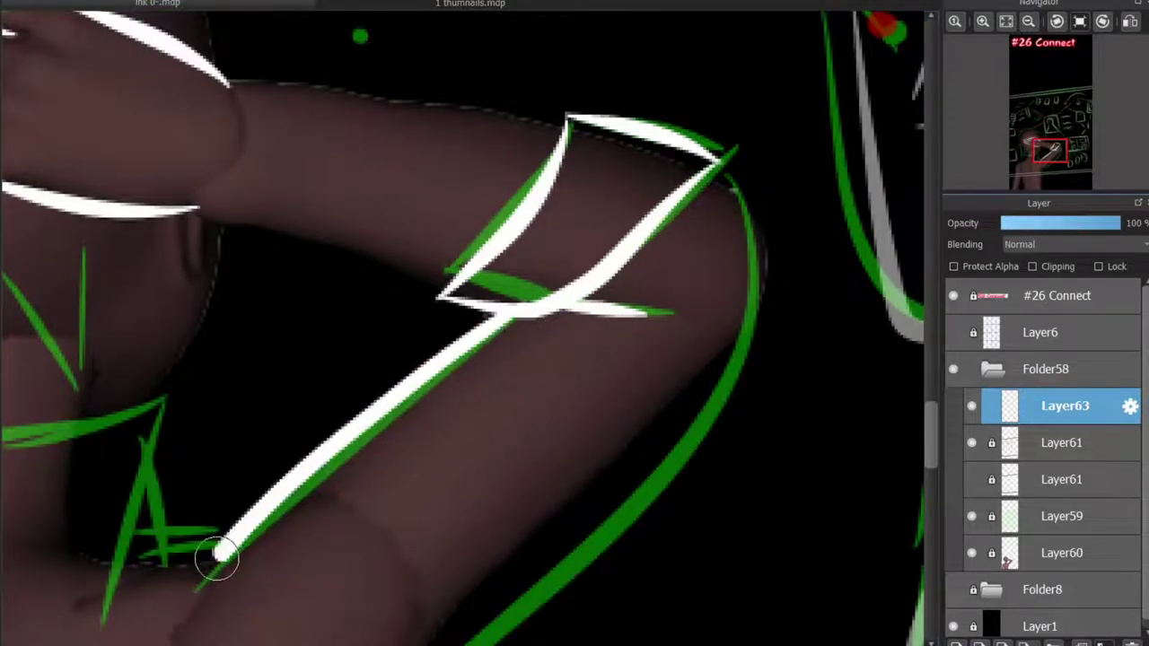
{"action": "key", "text": "ctrl+z"}
{"action": "left_click_drag", "start_coordinate": [512, 312], "coordinate": [187, 575]}
Ink the forearm's lower and upper edges in white between the wrist and the sleeve cuff
{"action": "left_click_drag", "start_coordinate": [196, 214], "coordinate": [449, 281]}
{"action": "key", "text": "ctrl+z"}
{"action": "key", "text": "ctrl+z"}
{"action": "left_click_drag", "start_coordinate": [195, 214], "coordinate": [451, 281]}
{"action": "key", "text": "ctrl+z"}
{"action": "mouse_move", "coordinate": [231, 83]}
{"action": "left_mouse_down"}
{"action": "mouse_move", "coordinate": [551, 127]}
{"action": "mouse_move", "coordinate": [511, 139]}
{"action": "mouse_move", "coordinate": [565, 121]}
{"action": "left_mouse_up"}
{"action": "key", "text": "ctrl+z"}
{"action": "key", "text": "ctrl+z"}
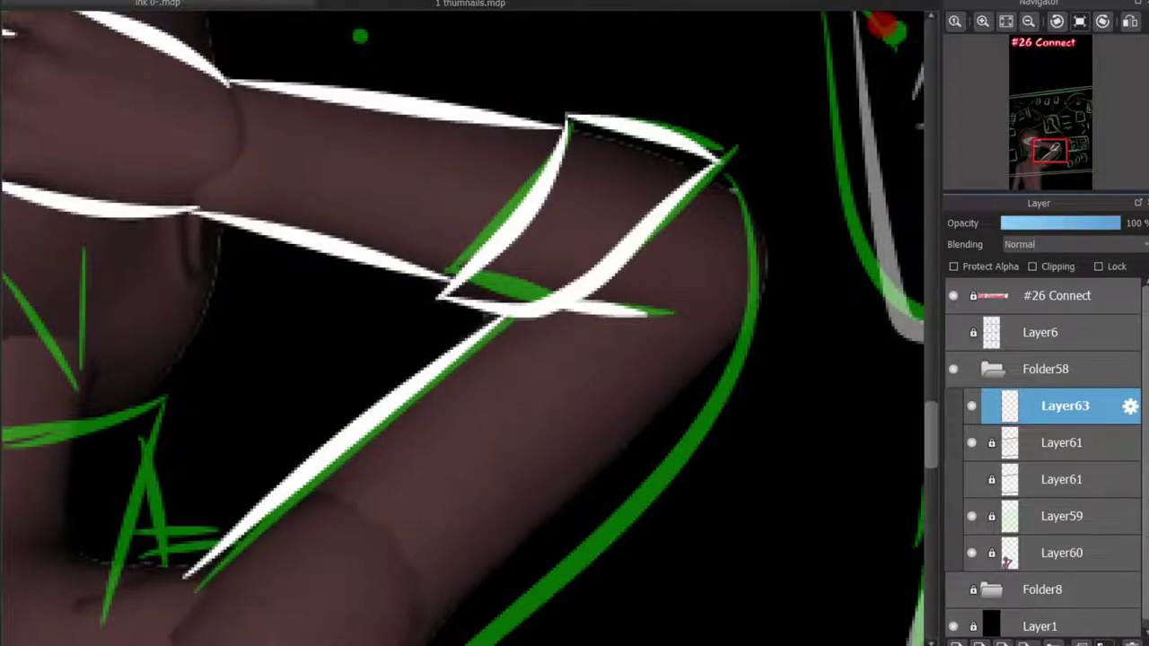
Ink the raised sleeve's outer edge from the cuff around the elbow down to the armpit
{"action": "scroll", "coordinate": [509, 376], "scroll_direction": "down", "scroll_amount": 5}
{"action": "scroll", "coordinate": [510, 375], "scroll_direction": "up", "scroll_amount": 5}
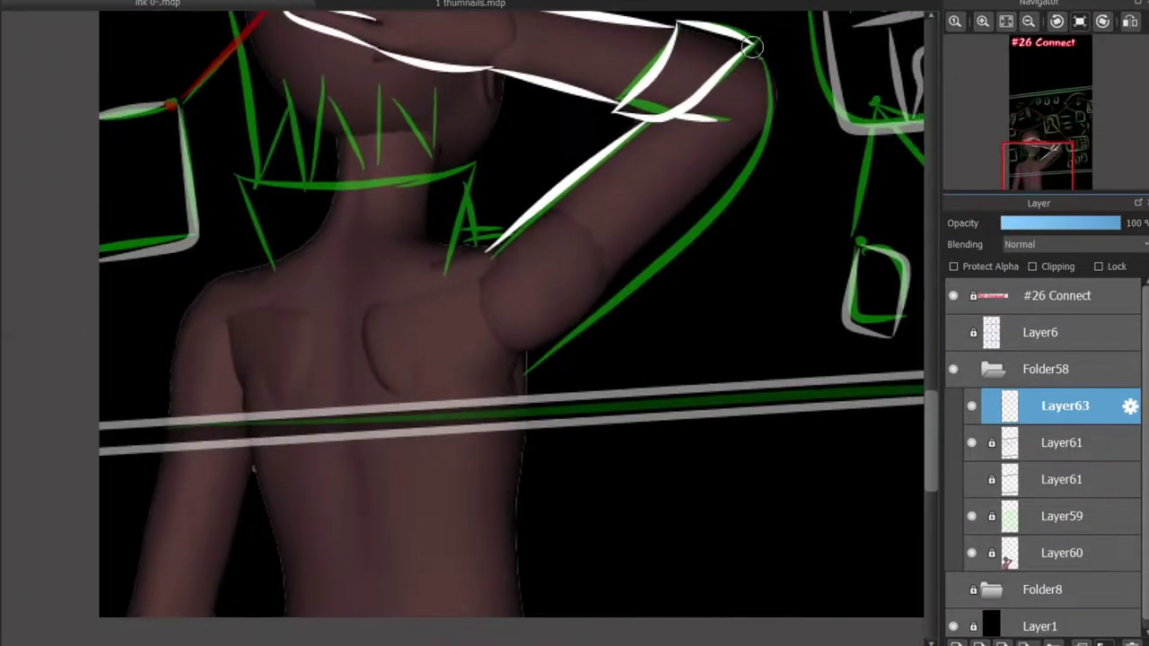
{"action": "mouse_move", "coordinate": [759, 41]}
{"action": "left_mouse_down"}
{"action": "mouse_move", "coordinate": [735, 215]}
{"action": "mouse_move", "coordinate": [528, 364]}
{"action": "left_mouse_up"}
{"action": "key", "text": "ctrl+z"}
{"action": "mouse_move", "coordinate": [759, 43]}
{"action": "left_mouse_down"}
{"action": "mouse_move", "coordinate": [632, 257]}
{"action": "mouse_move", "coordinate": [528, 364]}
{"action": "left_mouse_up"}
{"action": "key", "text": "ctrl+z"}
{"action": "scroll", "coordinate": [512, 382], "scroll_direction": "up", "scroll_amount": 2}
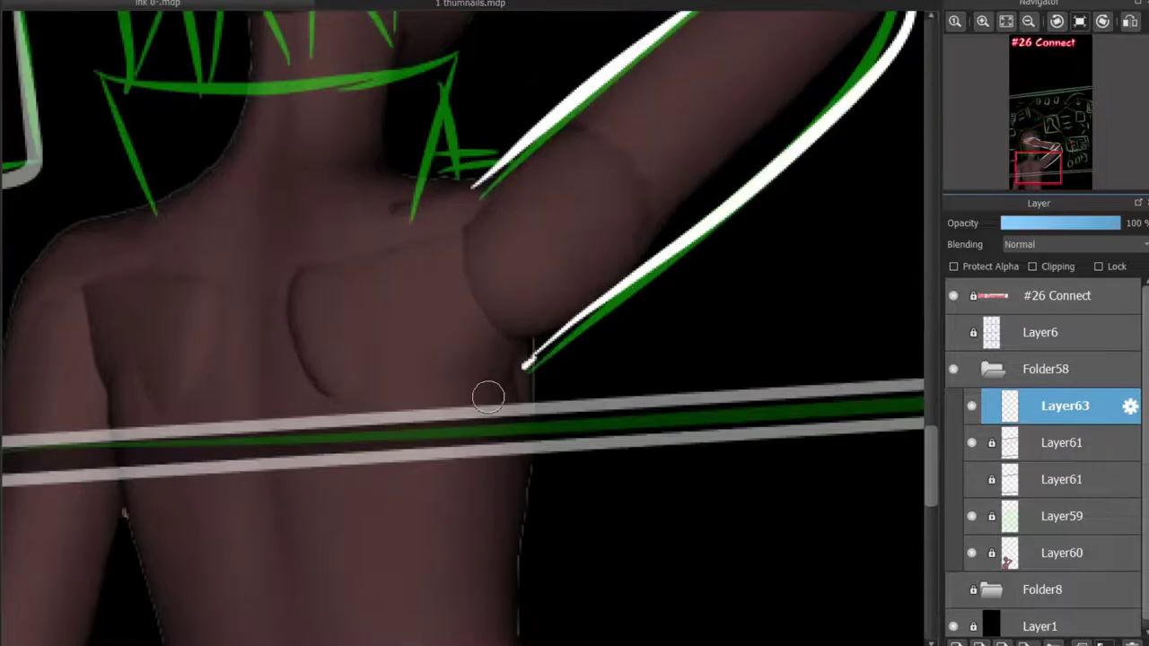
{"action": "key", "text": "ctrl+z"}
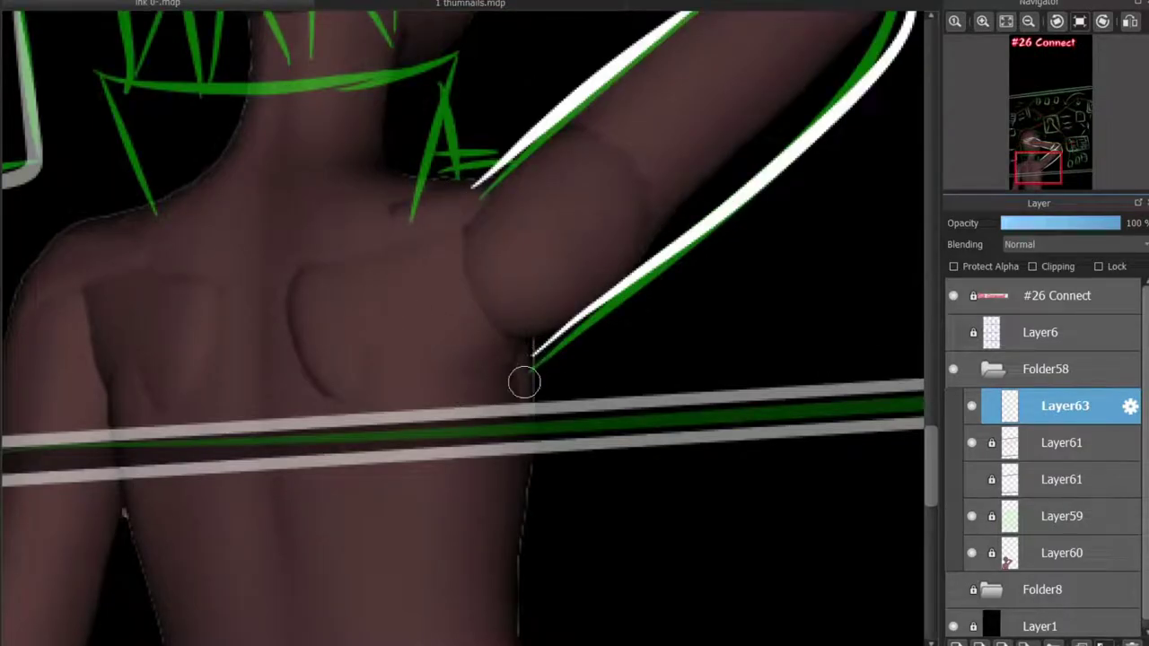
Ink the torso's side from the armpit to the canvas edge and the curved shoulder seam of the raised arm
{"action": "mouse_move", "coordinate": [525, 383]}
{"action": "left_mouse_down"}
{"action": "mouse_move", "coordinate": [716, 203]}
{"action": "mouse_move", "coordinate": [742, 602]}
{"action": "left_mouse_up"}
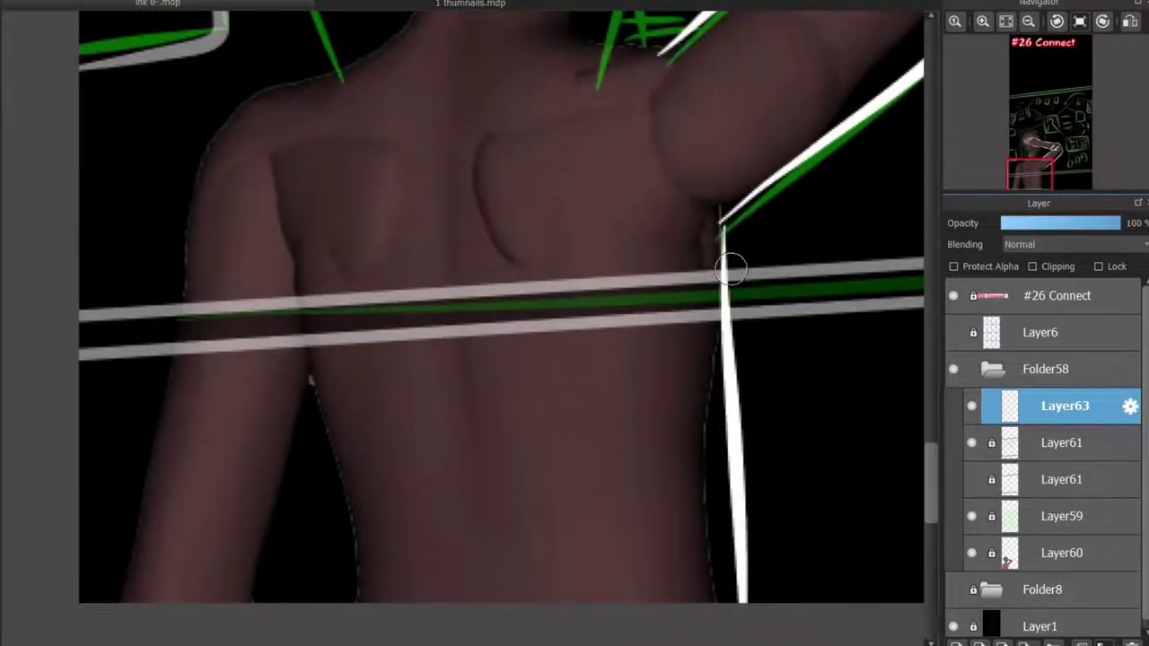
{"action": "key", "text": "ctrl+z"}
{"action": "left_click_drag", "start_coordinate": [718, 225], "coordinate": [756, 634]}
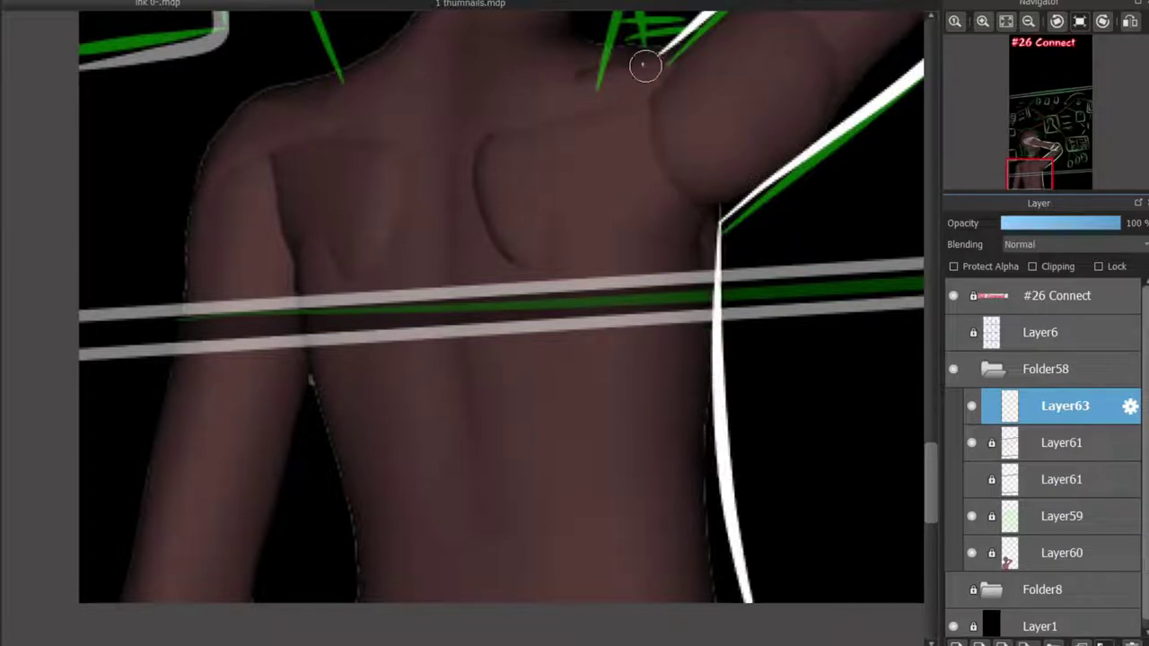
{"action": "left_click_drag", "start_coordinate": [709, 221], "coordinate": [652, 56]}
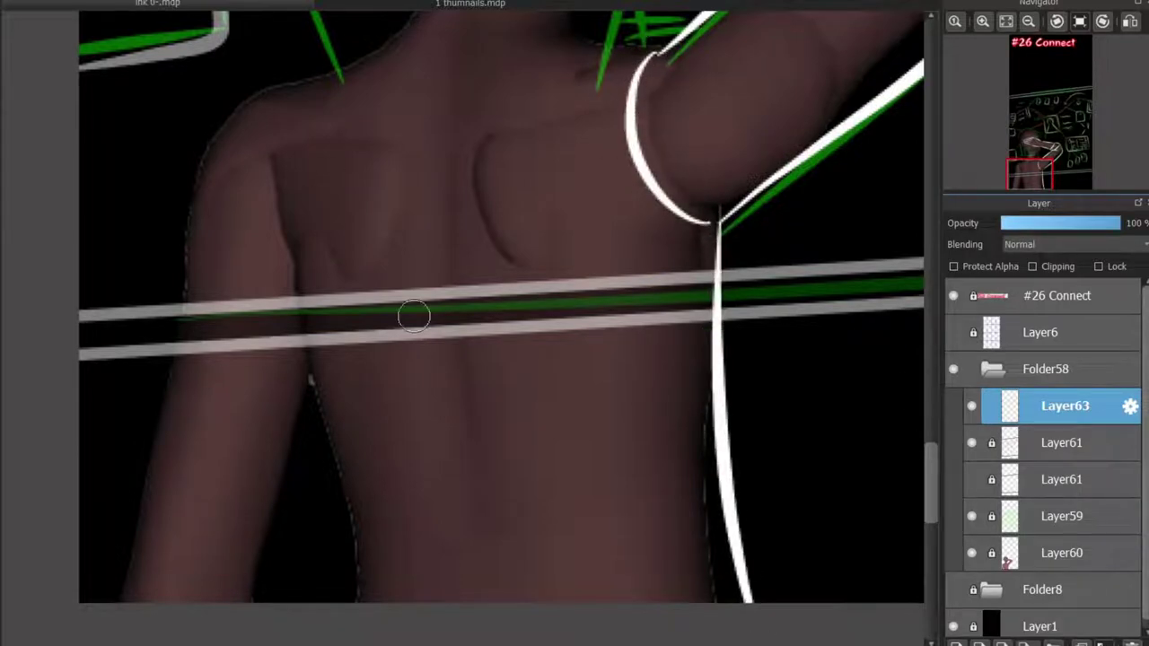
Ink the line separating the lowered arm from the torso, down to the canvas edge
{"action": "mouse_move", "coordinate": [282, 167]}
{"action": "left_mouse_down"}
{"action": "mouse_move", "coordinate": [323, 442]}
{"action": "mouse_move", "coordinate": [318, 590]}
{"action": "mouse_move", "coordinate": [380, 619]}
{"action": "left_mouse_up"}
{"action": "key", "text": "ctrl+z"}
{"action": "key", "text": "ctrl+z"}
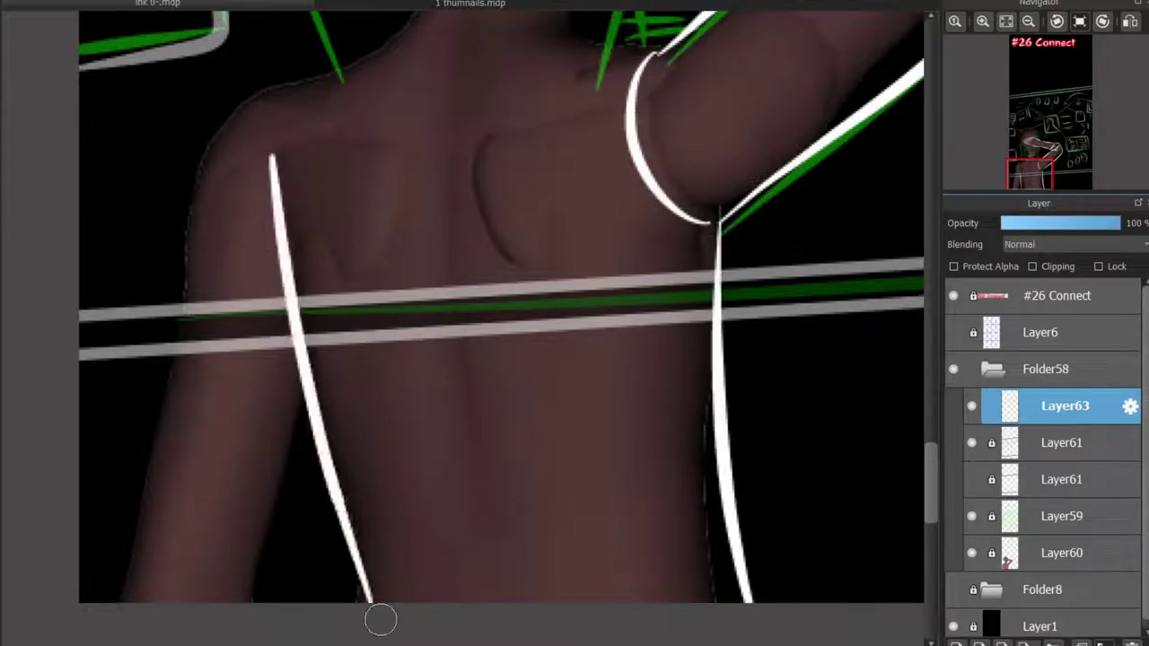
{"action": "key", "text": "ctrl+z"}
{"action": "left_click_drag", "start_coordinate": [272, 143], "coordinate": [295, 608]}
{"action": "left_click_drag", "start_coordinate": [305, 514], "coordinate": [314, 628]}
Ink the jacket's flared collar and continue the outline over the shoulders into the lowered arm's outer edge
{"action": "scroll", "coordinate": [794, 389], "scroll_direction": "up", "scroll_amount": 5}
{"action": "scroll", "coordinate": [795, 389], "scroll_direction": "up", "scroll_amount": 2}
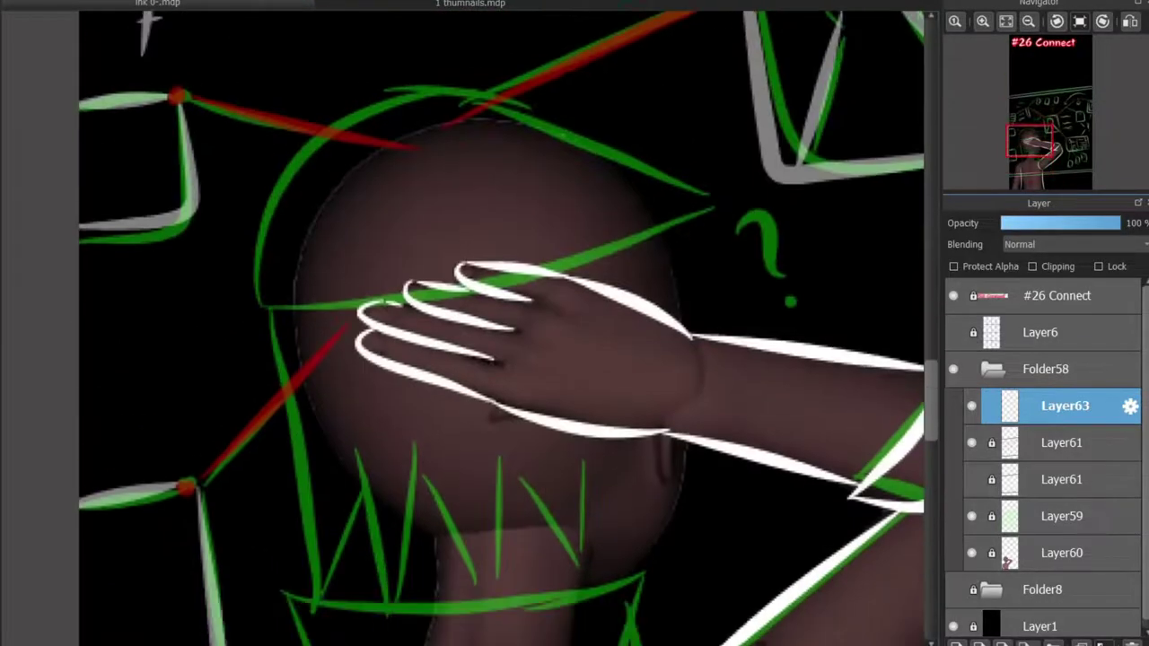
{"action": "left_click_drag", "start_coordinate": [619, 445], "coordinate": [624, 561]}
{"action": "key", "text": "ctrl+z"}
{"action": "scroll", "coordinate": [620, 503], "scroll_direction": "down", "scroll_amount": 5}
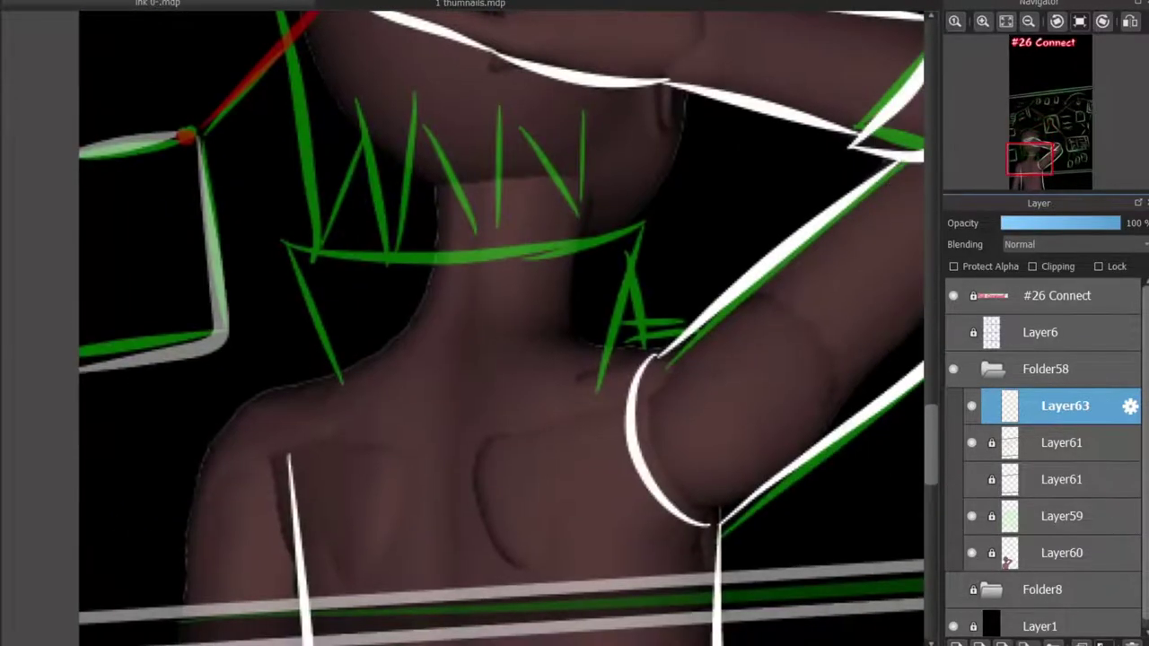
{"action": "mouse_move", "coordinate": [605, 387]}
{"action": "left_mouse_down"}
{"action": "mouse_move", "coordinate": [302, 257]}
{"action": "mouse_move", "coordinate": [366, 403]}
{"action": "mouse_move", "coordinate": [296, 260]}
{"action": "mouse_move", "coordinate": [620, 386]}
{"action": "left_mouse_up"}
{"action": "key", "text": "ctrl+z"}
{"action": "key", "text": "ctrl+z"}
{"action": "left_click_drag", "start_coordinate": [295, 262], "coordinate": [628, 266]}
{"action": "left_click_drag", "start_coordinate": [629, 266], "coordinate": [616, 359]}
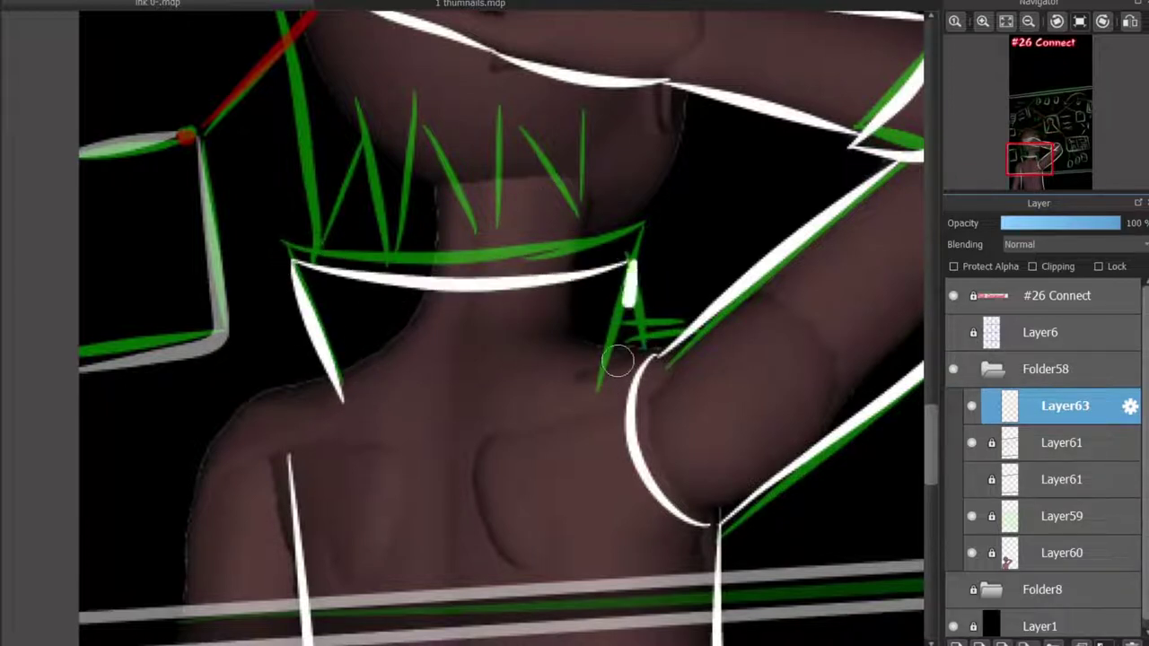
{"action": "mouse_move", "coordinate": [340, 382]}
{"action": "left_mouse_down"}
{"action": "mouse_move", "coordinate": [217, 440]}
{"action": "mouse_move", "coordinate": [269, 359]}
{"action": "mouse_move", "coordinate": [390, 103]}
{"action": "mouse_move", "coordinate": [266, 617]}
{"action": "left_mouse_up"}
{"action": "left_click_drag", "start_coordinate": [452, 431], "coordinate": [400, 616]}
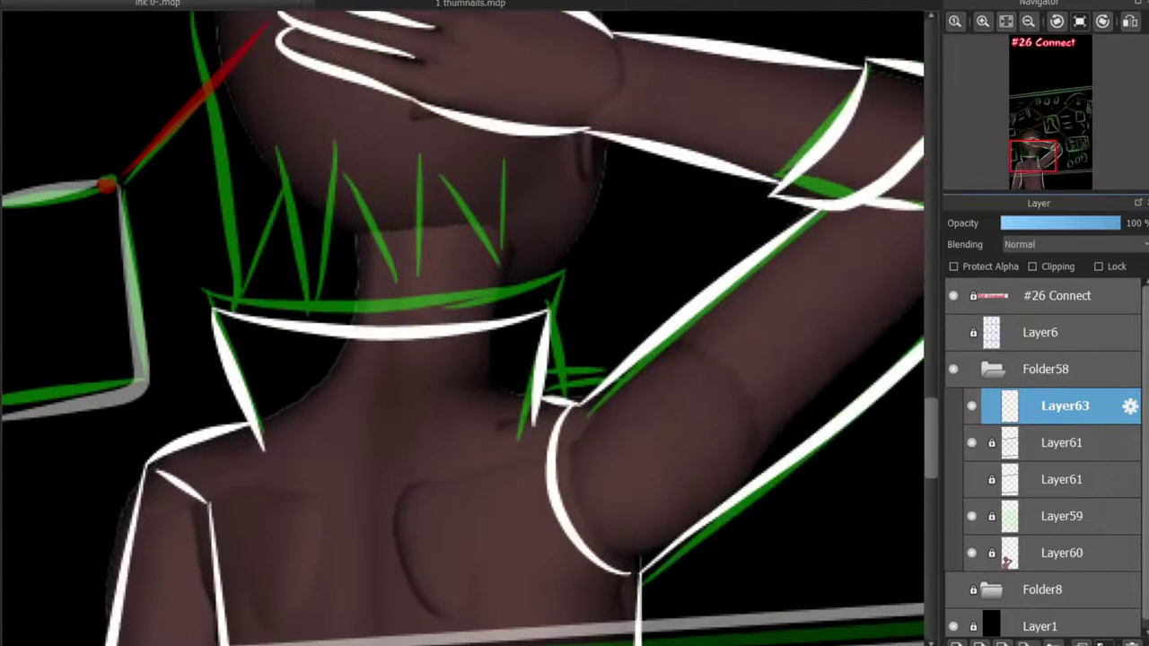
Hide the visible Layer61 with the inked card wall and add a new layer above Layer63
{"action": "left_click", "coordinate": [971, 442]}
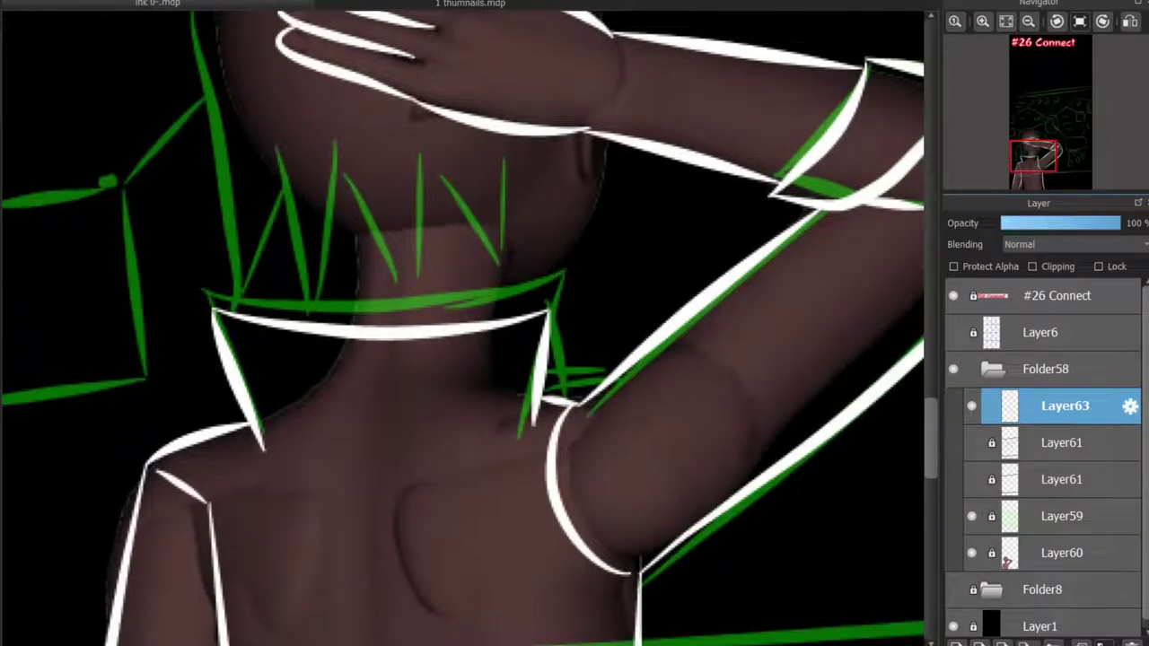
{"action": "scroll", "coordinate": [177, 453], "scroll_direction": "down", "scroll_amount": 2}
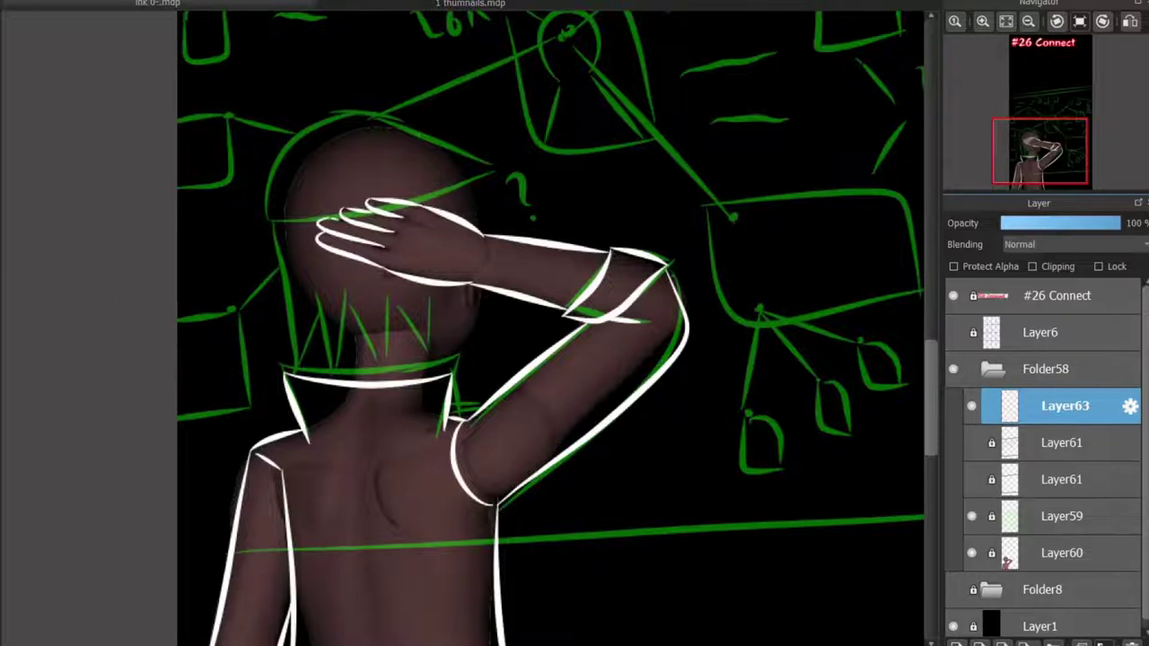
{"action": "left_click", "coordinate": [1104, 643]}
Ink the hair in white on Layer64, with its straight back edge and jagged spikes above the collar
{"action": "scroll", "coordinate": [351, 281], "scroll_direction": "up", "scroll_amount": 1}
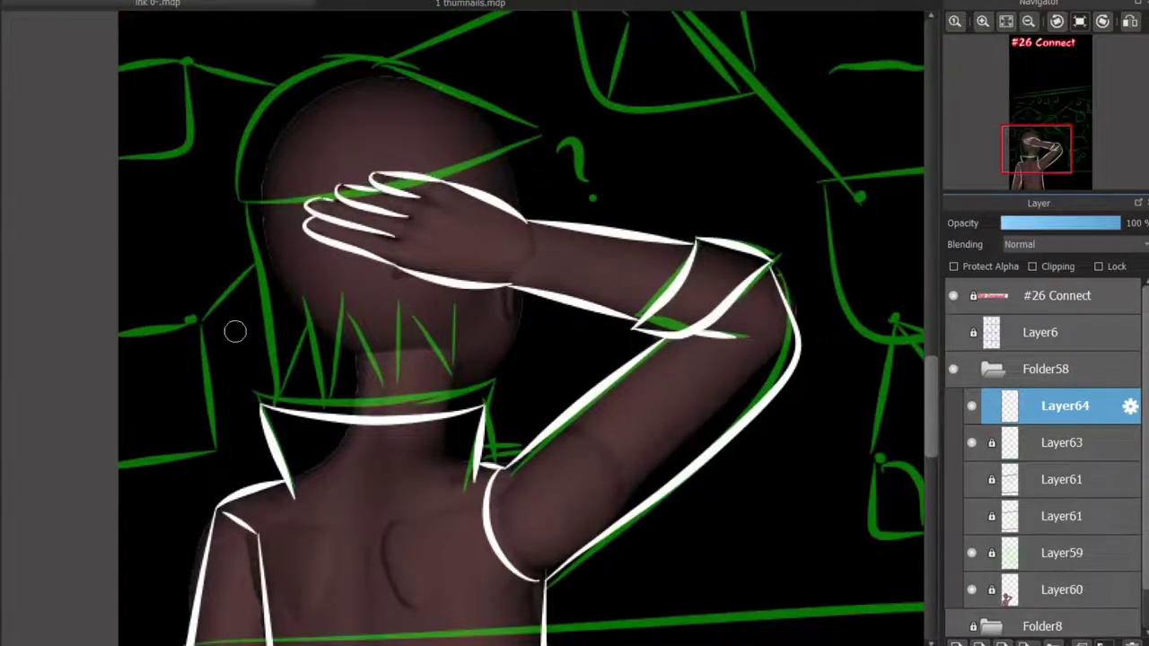
{"action": "scroll", "coordinate": [355, 243], "scroll_direction": "up", "scroll_amount": 2}
{"action": "mouse_move", "coordinate": [634, 331]}
{"action": "left_mouse_down"}
{"action": "mouse_move", "coordinate": [584, 359]}
{"action": "mouse_move", "coordinate": [548, 503]}
{"action": "mouse_move", "coordinate": [449, 344]}
{"action": "mouse_move", "coordinate": [377, 371]}
{"action": "mouse_move", "coordinate": [296, 522]}
{"action": "mouse_move", "coordinate": [292, 392]}
{"action": "mouse_move", "coordinate": [241, 539]}
{"action": "mouse_move", "coordinate": [141, 166]}
{"action": "mouse_move", "coordinate": [185, 526]}
{"action": "mouse_move", "coordinate": [654, 389]}
{"action": "left_mouse_up"}
{"action": "key", "text": "ctrl+z"}
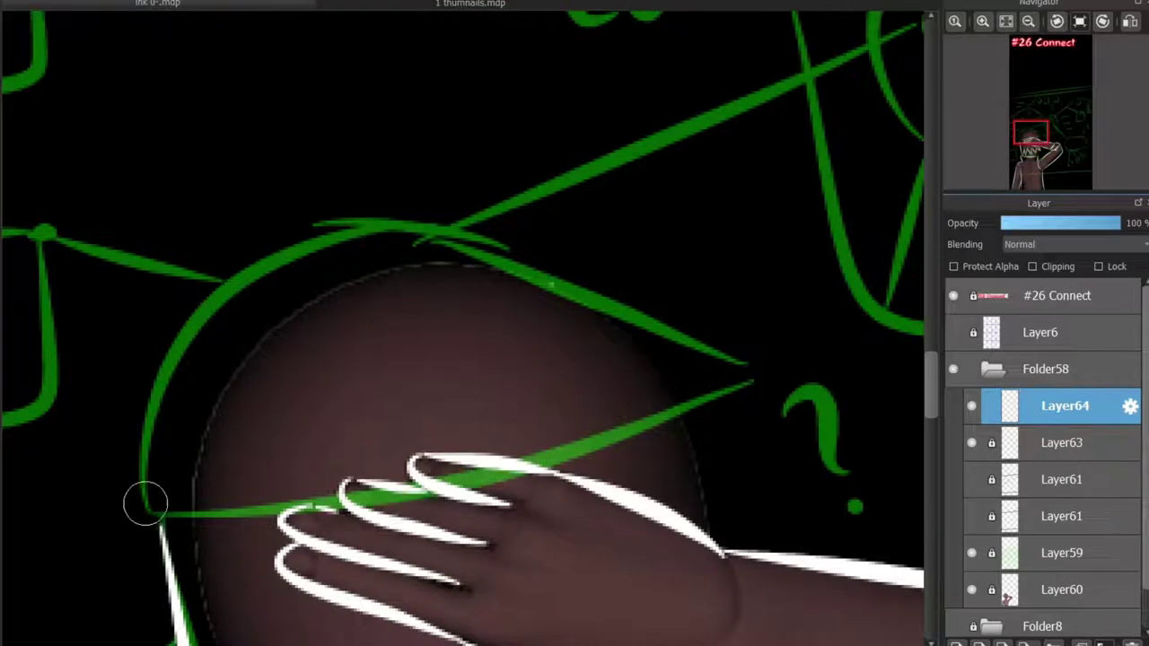
Ink the cap's curved lower edge and its dome sloping down to the pointed peak
{"action": "left_click_drag", "start_coordinate": [153, 539], "coordinate": [765, 388]}
{"action": "mouse_move", "coordinate": [150, 374]}
{"action": "left_mouse_down"}
{"action": "mouse_move", "coordinate": [770, 365]}
{"action": "mouse_move", "coordinate": [159, 410]}
{"action": "left_mouse_up"}
{"action": "key", "text": "ctrl+z"}
{"action": "key", "text": "ctrl+z"}
{"action": "mouse_move", "coordinate": [135, 494]}
{"action": "left_mouse_down"}
{"action": "mouse_move", "coordinate": [169, 321]}
{"action": "mouse_move", "coordinate": [770, 372]}
{"action": "left_mouse_up"}
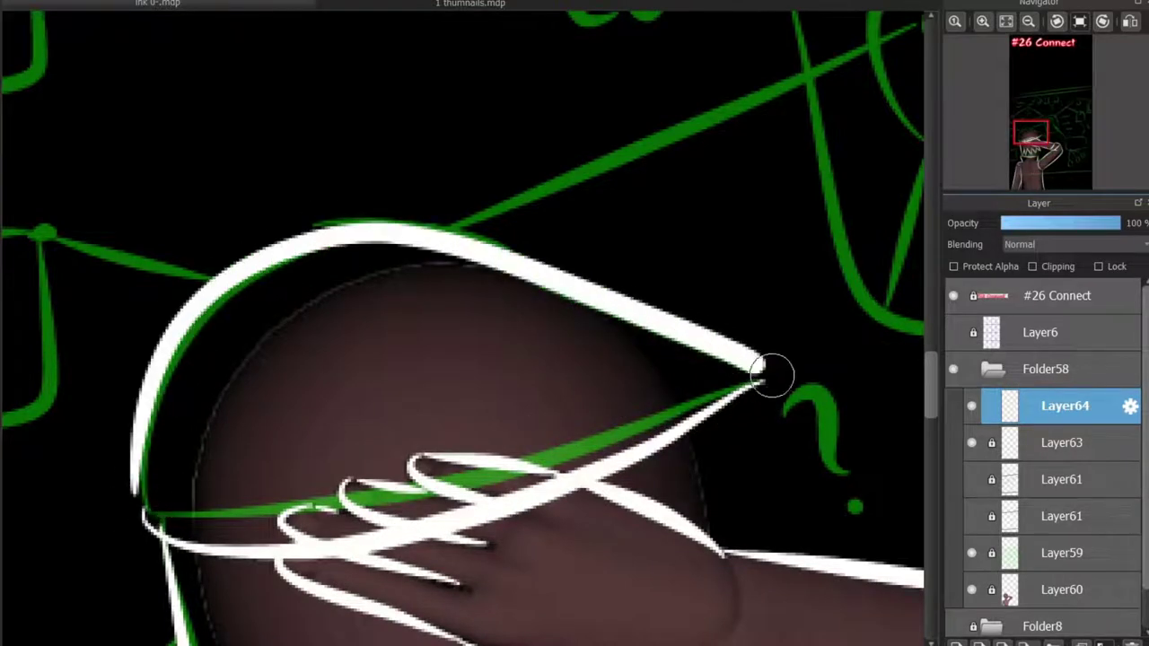
Draw a curved seam from the cap's crown to the fingers and clear the cap edge crossing the hand
{"action": "left_click_drag", "start_coordinate": [434, 256], "coordinate": [480, 503]}
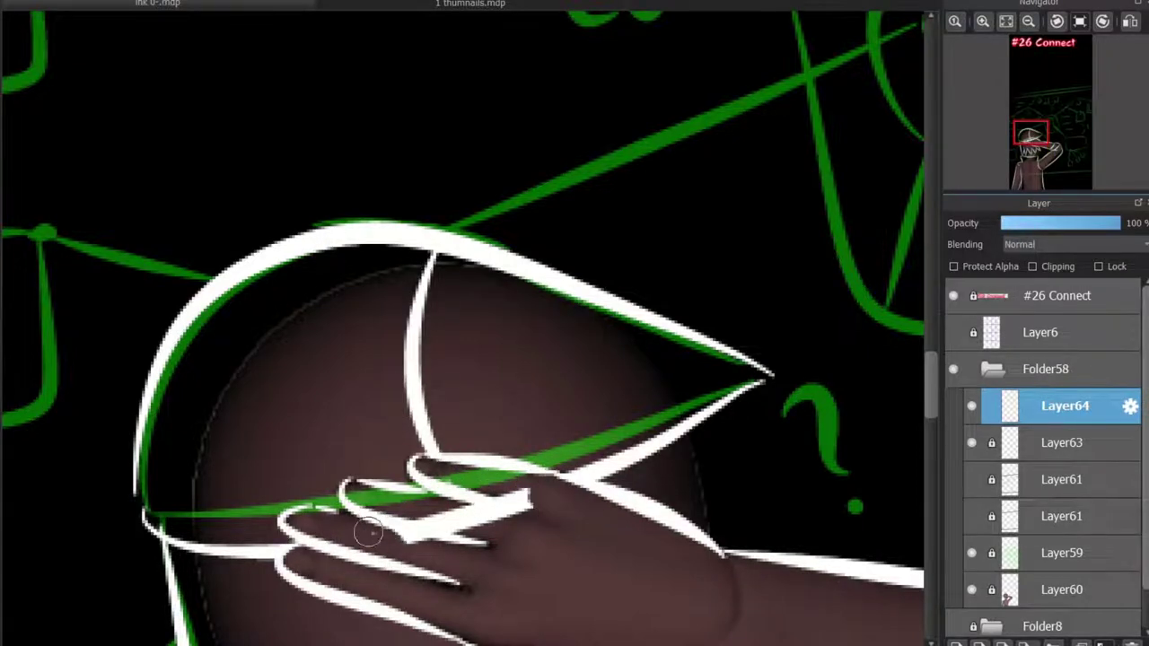
{"action": "key", "text": "ctrl+z"}
{"action": "scroll", "coordinate": [439, 485], "scroll_direction": "down", "scroll_amount": 2}
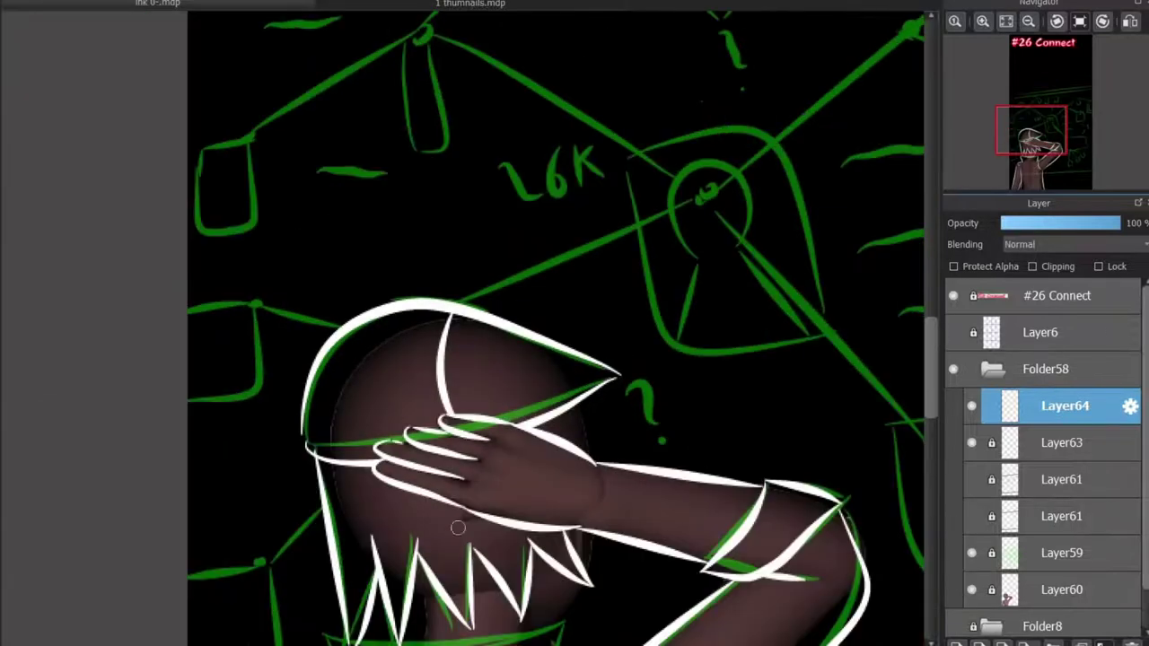
Ink the face outline from under the cap's peak down around the chin toward the neck
{"action": "scroll", "coordinate": [474, 211], "scroll_direction": "up", "scroll_amount": 3}
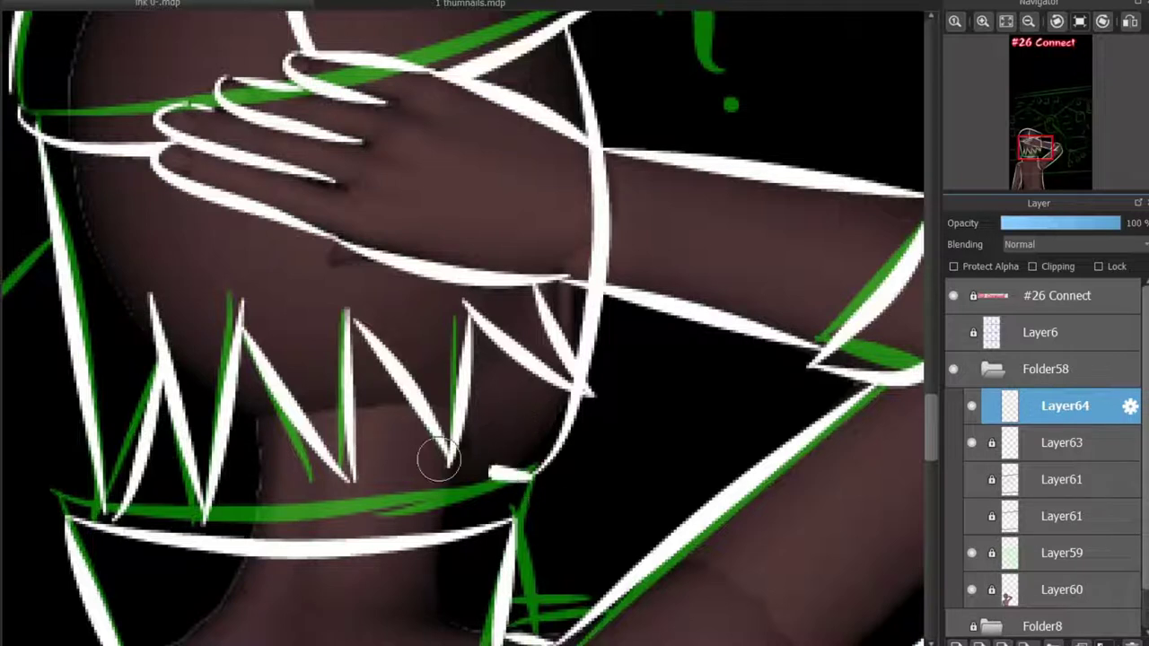
{"action": "key", "text": "ctrl+z"}
{"action": "mouse_move", "coordinate": [571, 20]}
{"action": "left_mouse_down"}
{"action": "mouse_move", "coordinate": [569, 363]}
{"action": "mouse_move", "coordinate": [474, 464]}
{"action": "mouse_move", "coordinate": [502, 467]}
{"action": "mouse_move", "coordinate": [505, 483]}
{"action": "mouse_move", "coordinate": [564, 32]}
{"action": "left_mouse_up"}
{"action": "key", "text": "ctrl+z"}
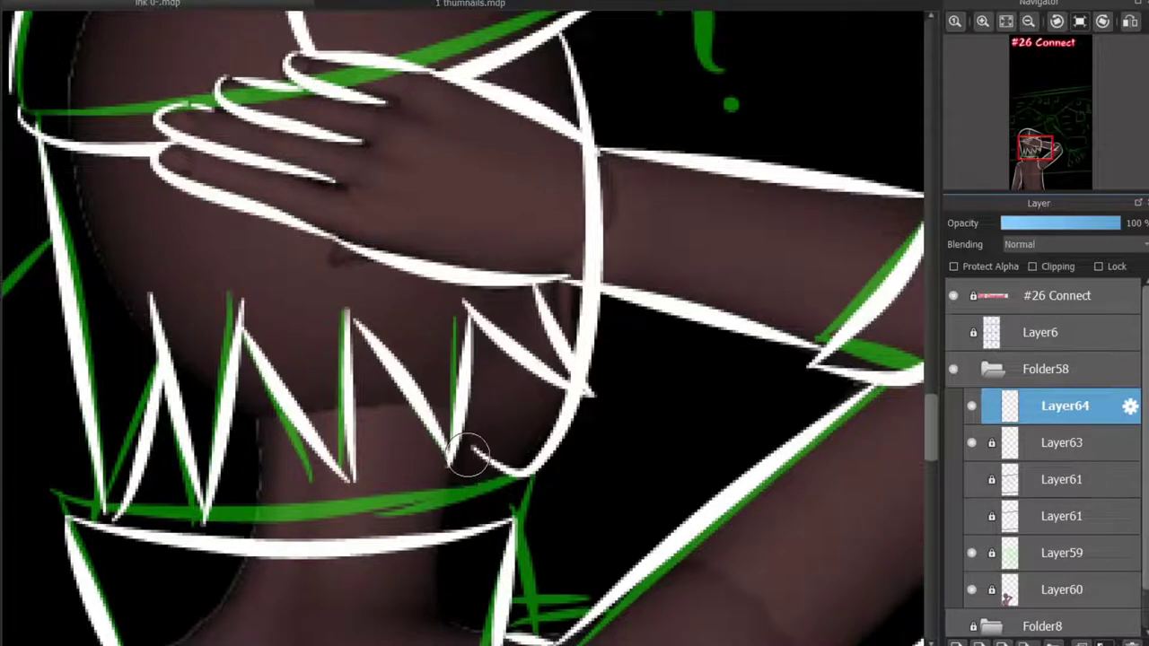
Ink both sides of the neck down to the collar and clear the face line crossing the wrist
{"action": "left_click_drag", "start_coordinate": [473, 449], "coordinate": [459, 530]}
{"action": "left_click_drag", "start_coordinate": [244, 400], "coordinate": [249, 534]}
{"action": "key", "text": "ctrl+z"}
{"action": "left_click_drag", "start_coordinate": [239, 377], "coordinate": [255, 531]}
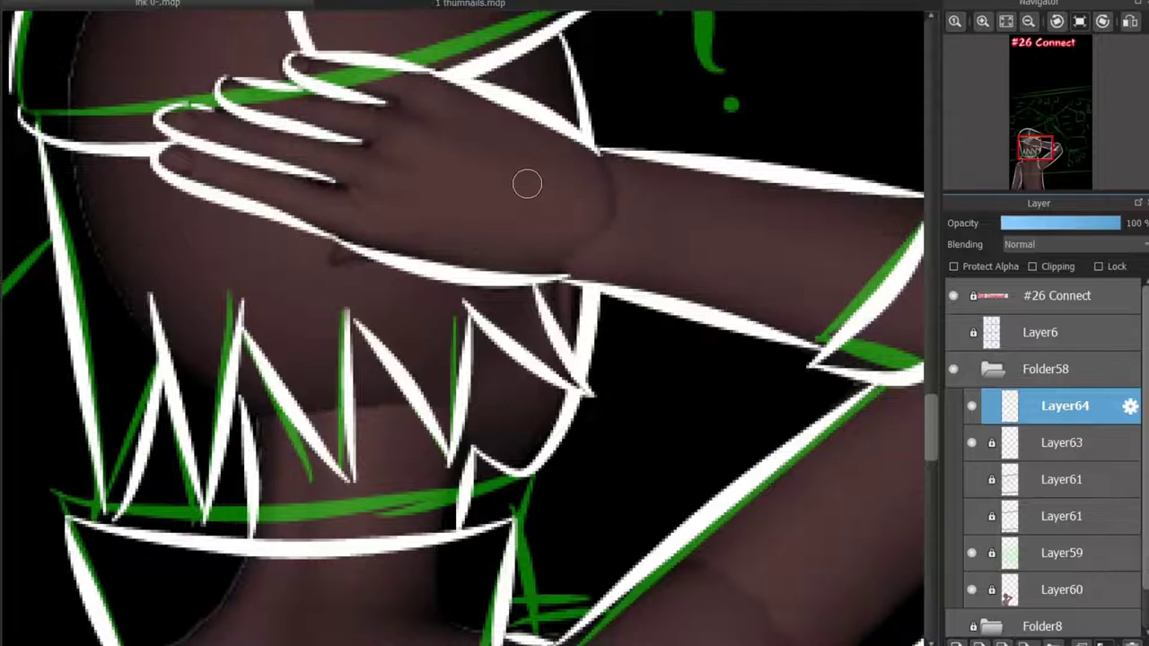
Hide Layer60 with the shaded body model and check the inked figure against the green sketch
{"action": "scroll", "coordinate": [527, 184], "scroll_direction": "down", "scroll_amount": 2}
{"action": "scroll", "coordinate": [369, 453], "scroll_direction": "up", "scroll_amount": 2}
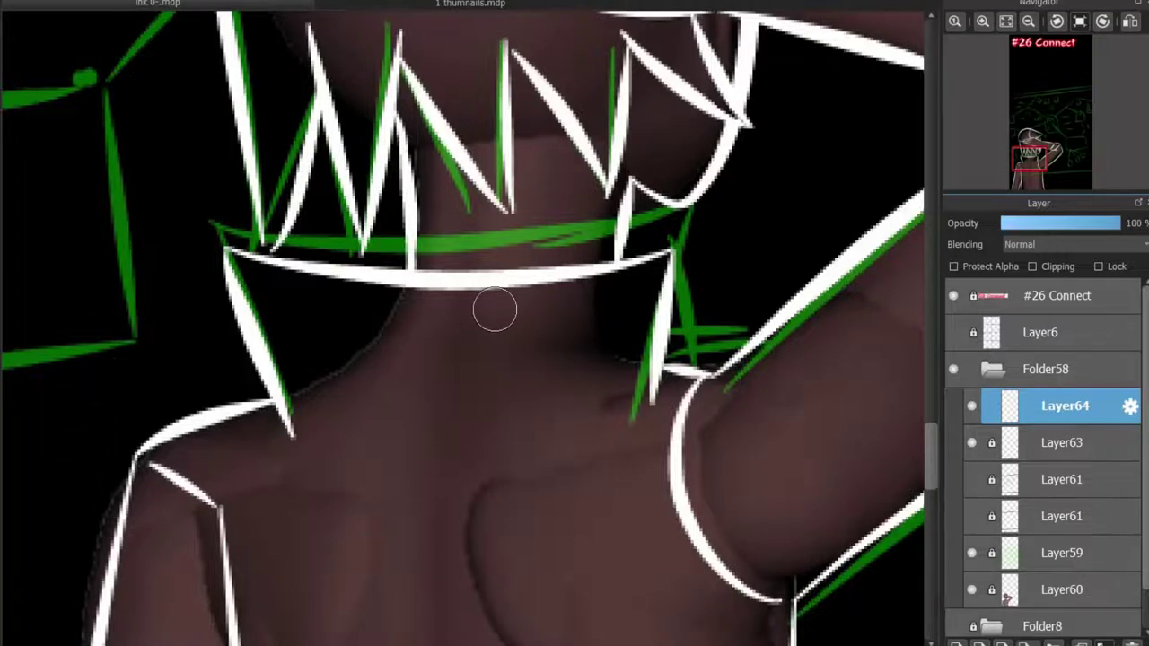
{"action": "scroll", "coordinate": [495, 310], "scroll_direction": "down", "scroll_amount": 2}
{"action": "scroll", "coordinate": [539, 323], "scroll_direction": "down", "scroll_amount": 1}
{"action": "left_click_drag", "start_coordinate": [431, 314], "coordinate": [103, 440]}
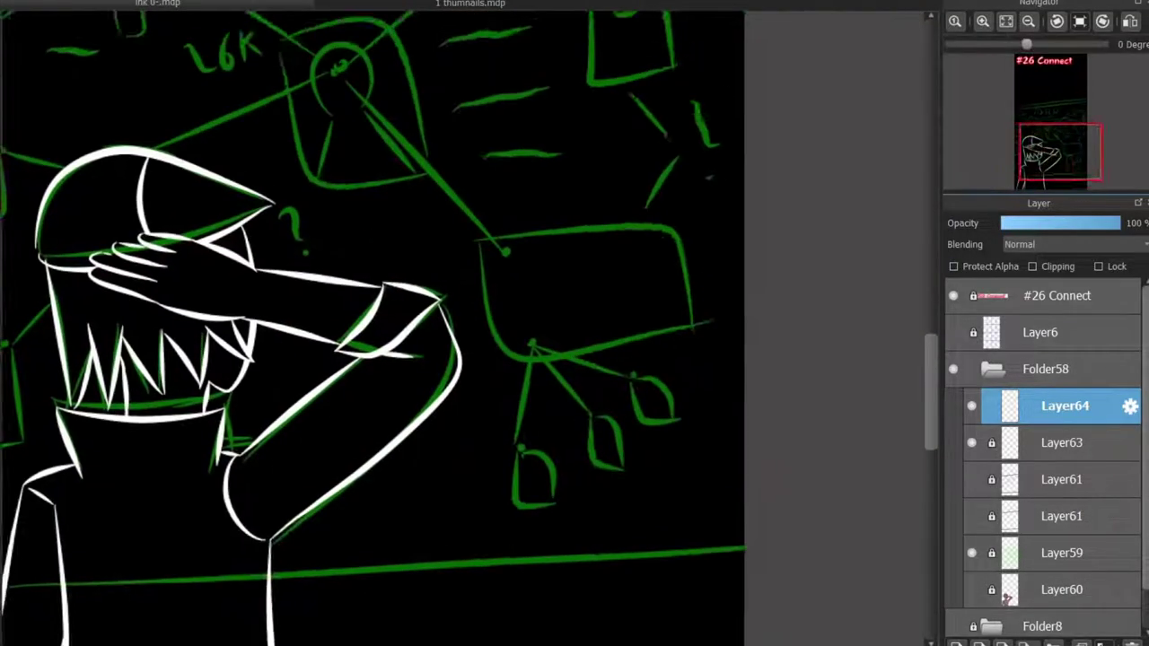
Merge the figure's Layer64 down into Layer63 and make the upper Layer61 with the board drawing visible and editable
{"action": "scroll", "coordinate": [102, 537], "scroll_direction": "down", "scroll_amount": 1}
{"action": "left_click", "coordinate": [972, 479]}
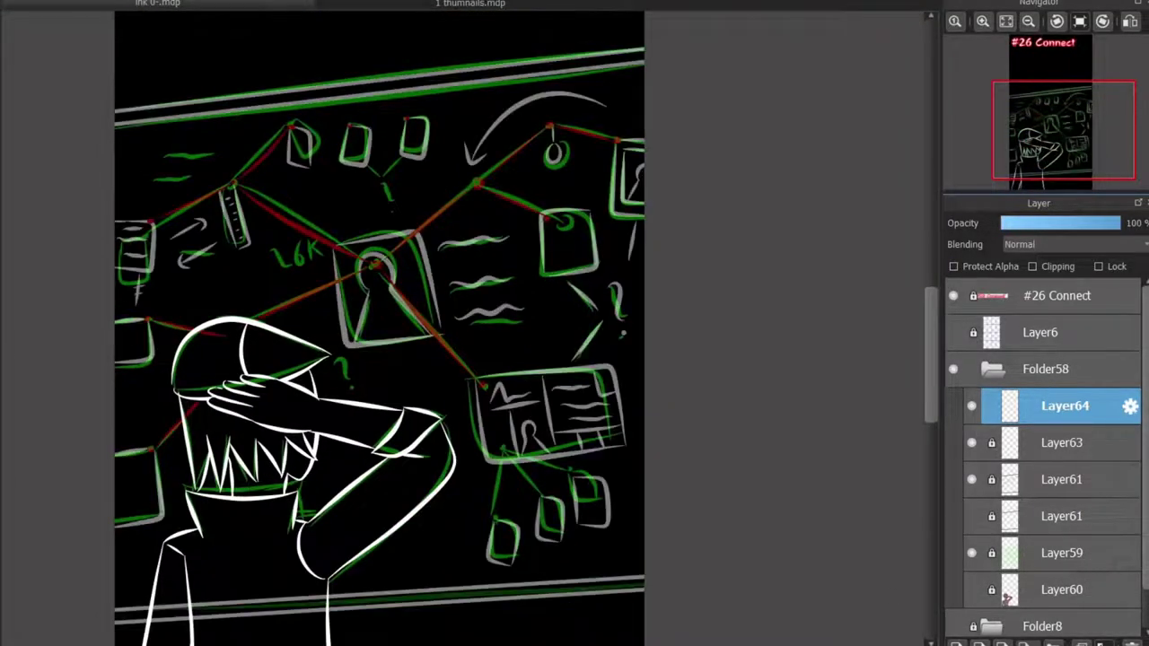
{"action": "left_click", "coordinate": [971, 479]}
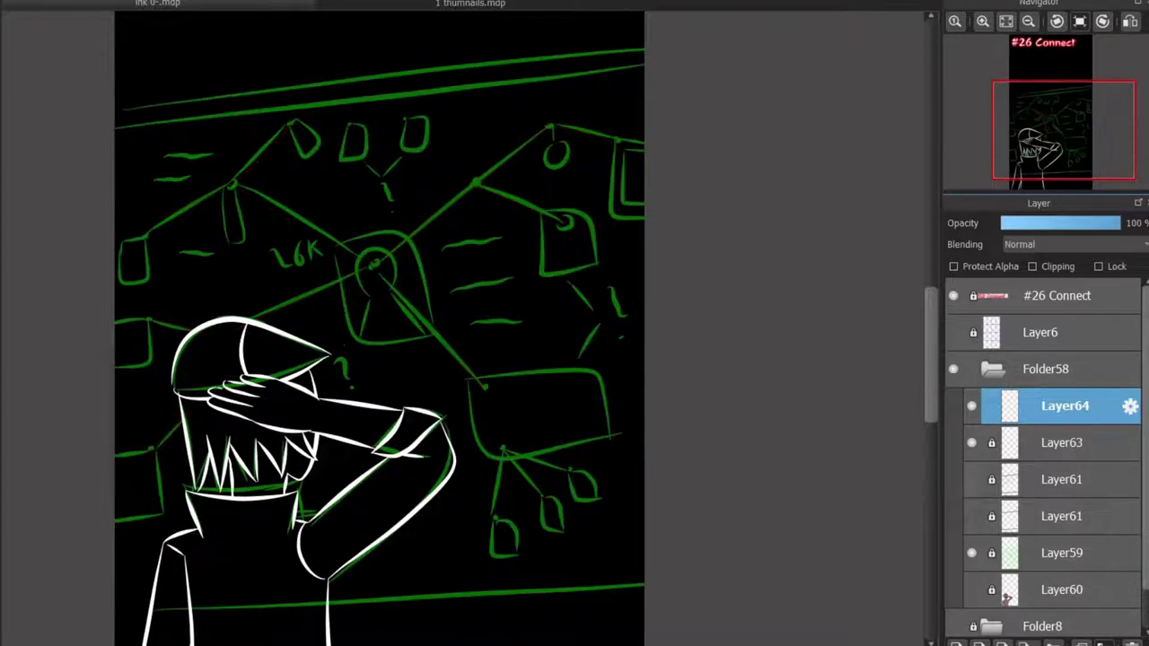
{"action": "left_click", "coordinate": [1065, 442]}
{"action": "left_click", "coordinate": [1065, 406]}
{"action": "key", "text": "ctrl+e"}
{"action": "left_click", "coordinate": [972, 442]}
{"action": "left_click", "coordinate": [1065, 443]}
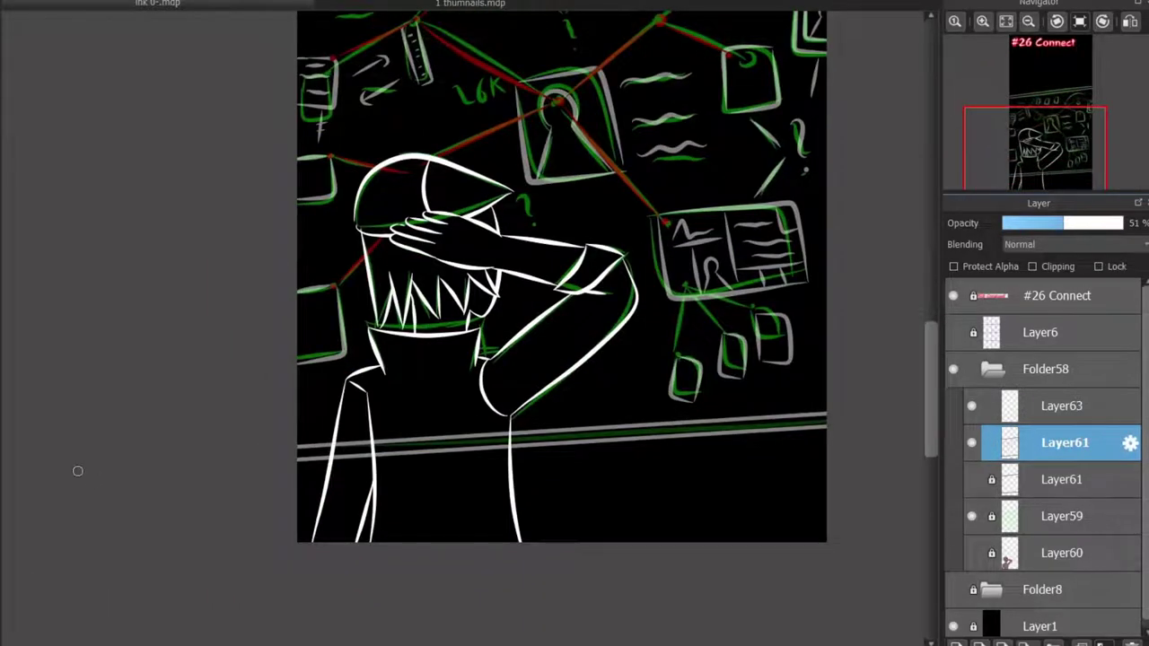
Erase the board's two lower rail lines where they cross the figure's arm and torso
{"action": "scroll", "coordinate": [247, 424], "scroll_direction": "up", "scroll_amount": 5}
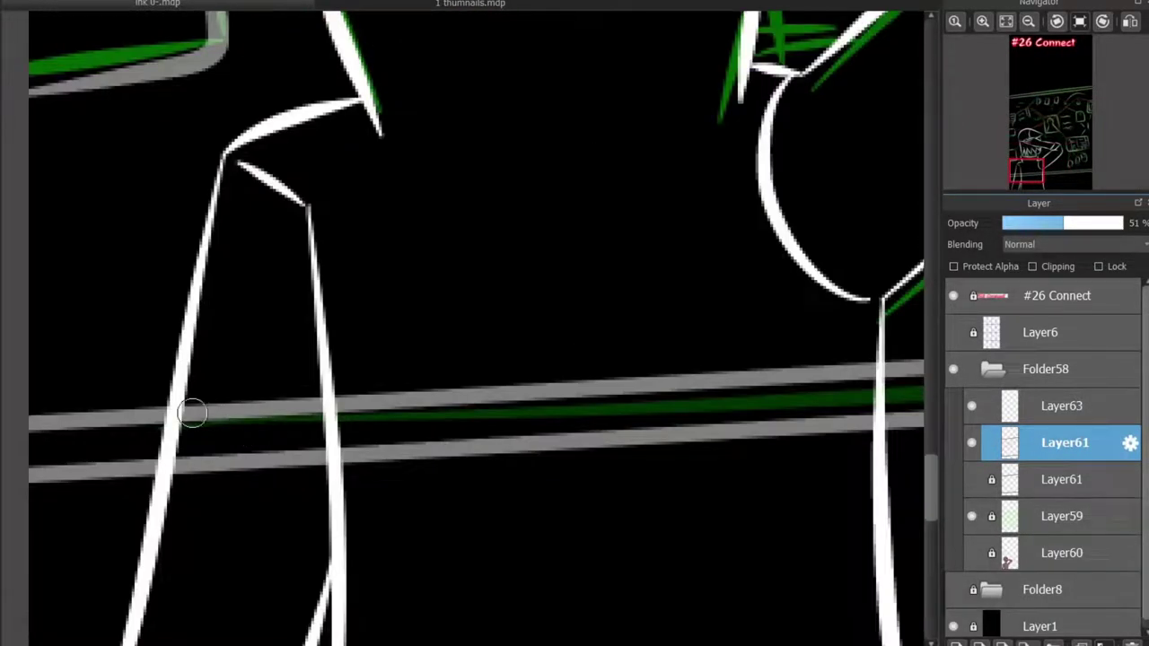
{"action": "left_click_drag", "start_coordinate": [224, 409], "coordinate": [198, 500]}
{"action": "scroll", "coordinate": [634, 386], "scroll_direction": "right", "scroll_amount": 3}
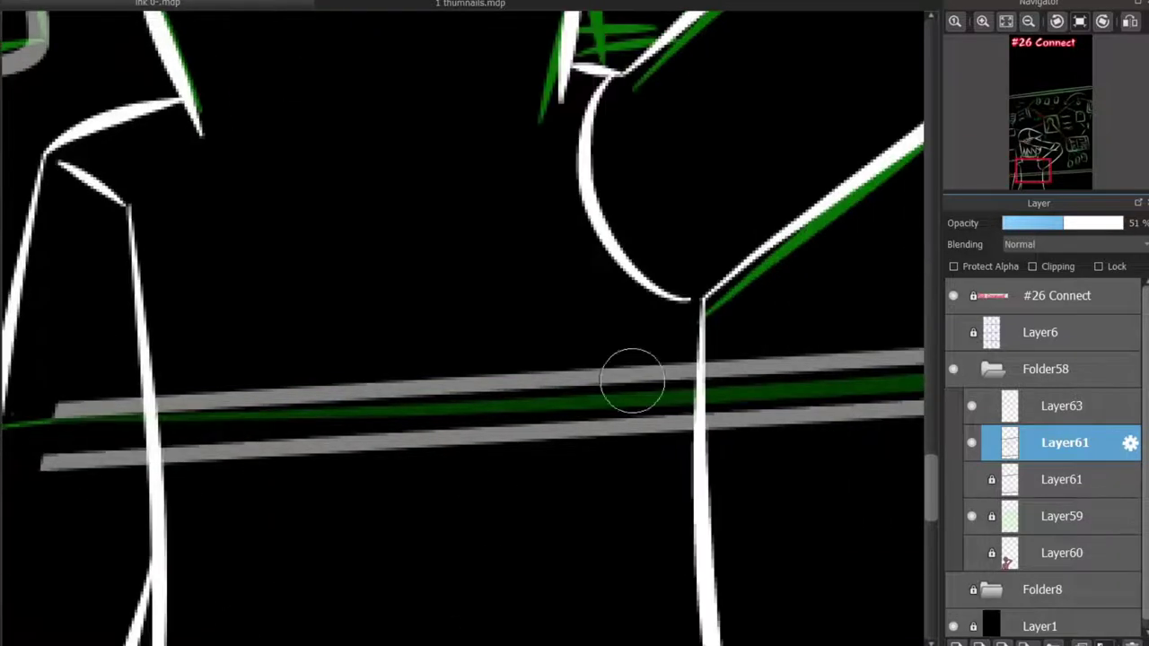
{"action": "mouse_move", "coordinate": [634, 385]}
{"action": "left_mouse_down"}
{"action": "mouse_move", "coordinate": [679, 433]}
{"action": "mouse_move", "coordinate": [649, 399]}
{"action": "mouse_move", "coordinate": [567, 441]}
{"action": "mouse_move", "coordinate": [632, 350]}
{"action": "mouse_move", "coordinate": [536, 361]}
{"action": "mouse_move", "coordinate": [467, 388]}
{"action": "left_mouse_up"}
{"action": "mouse_move", "coordinate": [167, 446]}
{"action": "left_mouse_down"}
{"action": "mouse_move", "coordinate": [86, 409]}
{"action": "mouse_move", "coordinate": [65, 482]}
{"action": "mouse_move", "coordinate": [123, 458]}
{"action": "mouse_move", "coordinate": [159, 491]}
{"action": "mouse_move", "coordinate": [149, 486]}
{"action": "mouse_move", "coordinate": [179, 472]}
{"action": "mouse_move", "coordinate": [199, 372]}
{"action": "mouse_move", "coordinate": [218, 465]}
{"action": "mouse_move", "coordinate": [557, 400]}
{"action": "mouse_move", "coordinate": [535, 382]}
{"action": "mouse_move", "coordinate": [239, 412]}
{"action": "mouse_move", "coordinate": [475, 363]}
{"action": "mouse_move", "coordinate": [227, 443]}
{"action": "mouse_move", "coordinate": [375, 291]}
{"action": "left_mouse_up"}
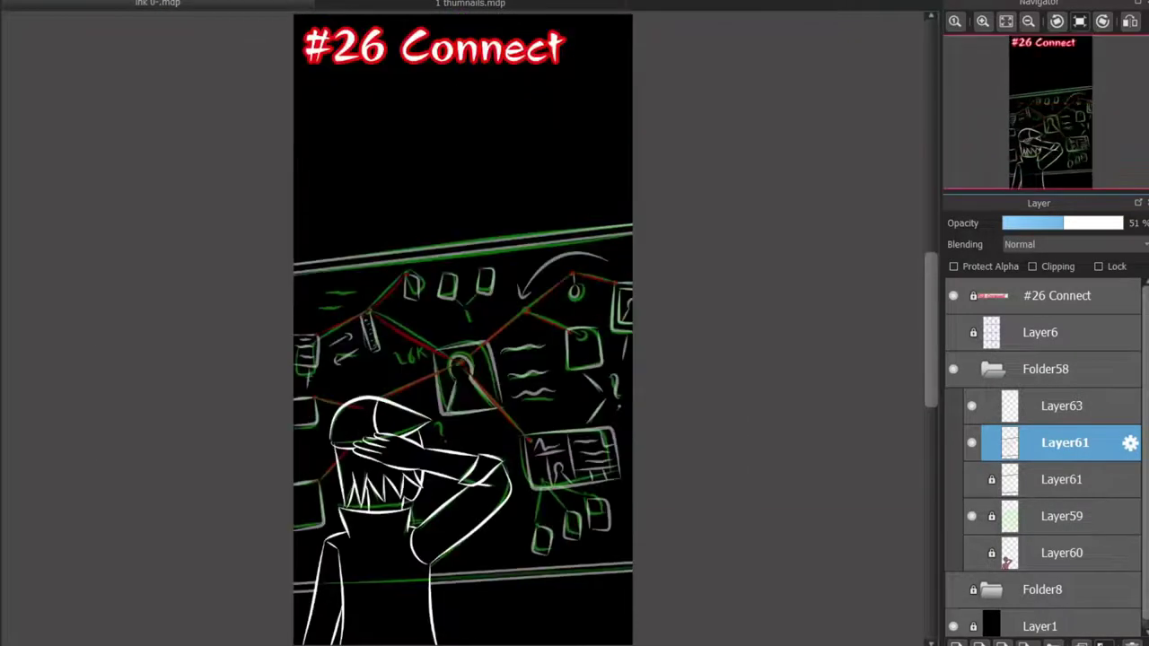
Set the board drawing's Layer61 to 100% opacity and hide the green sketch on Layer59
{"action": "scroll", "coordinate": [529, 526], "scroll_direction": "up", "scroll_amount": 2}
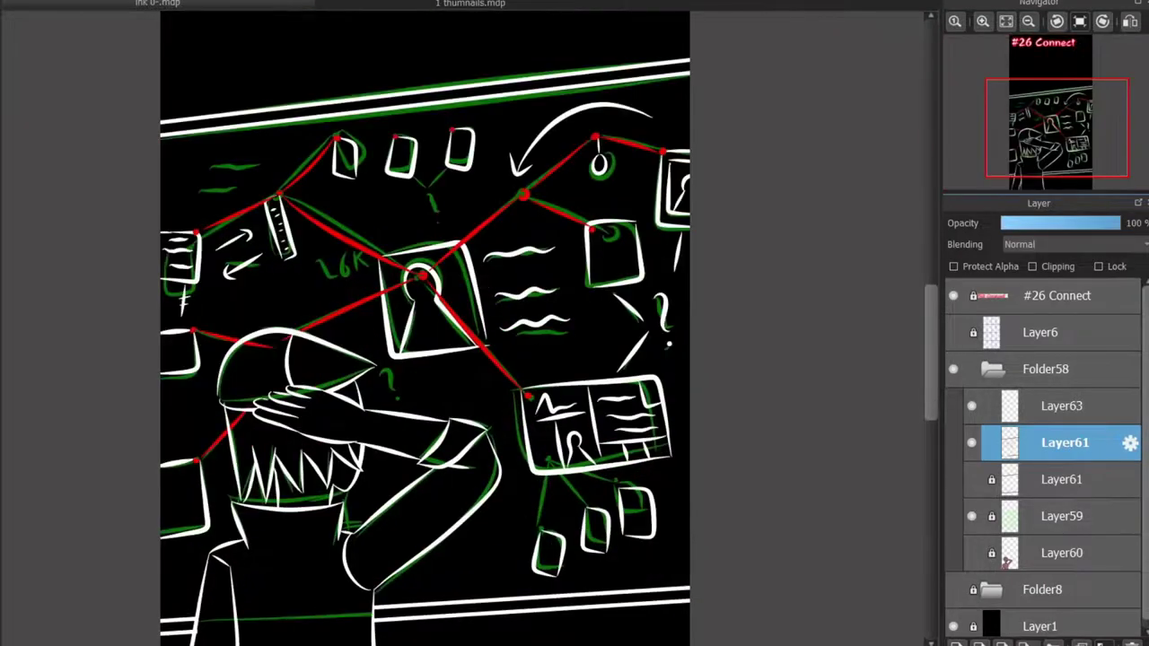
{"action": "left_click_drag", "start_coordinate": [1057, 128], "coordinate": [1050, 142]}
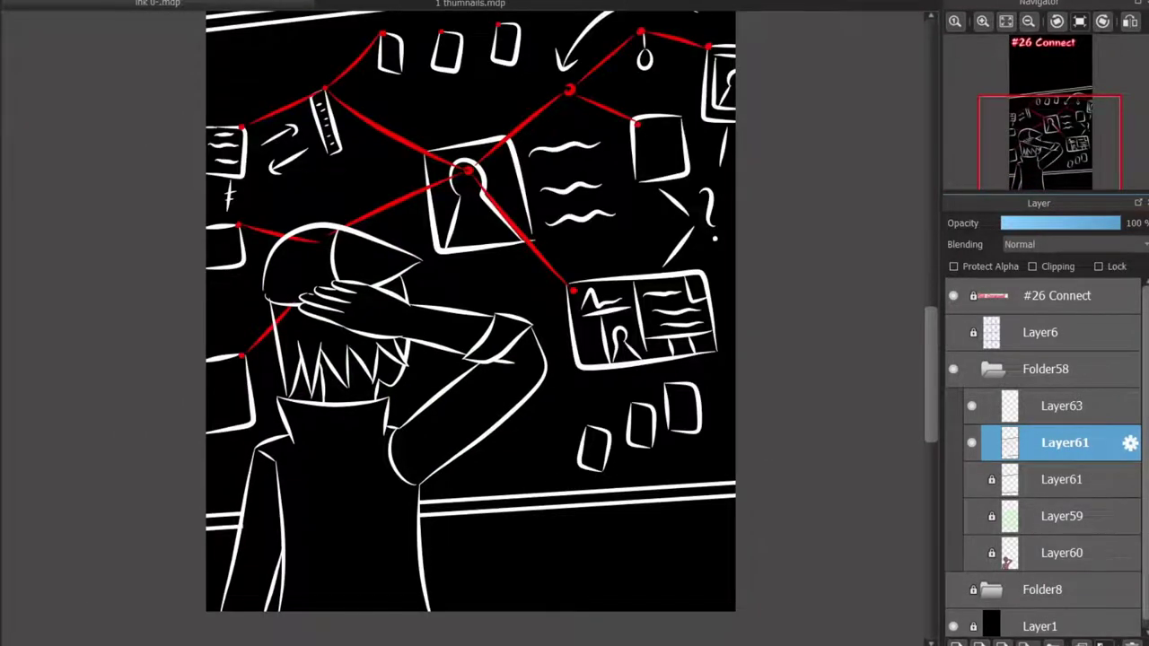
{"action": "left_click", "coordinate": [1065, 409]}
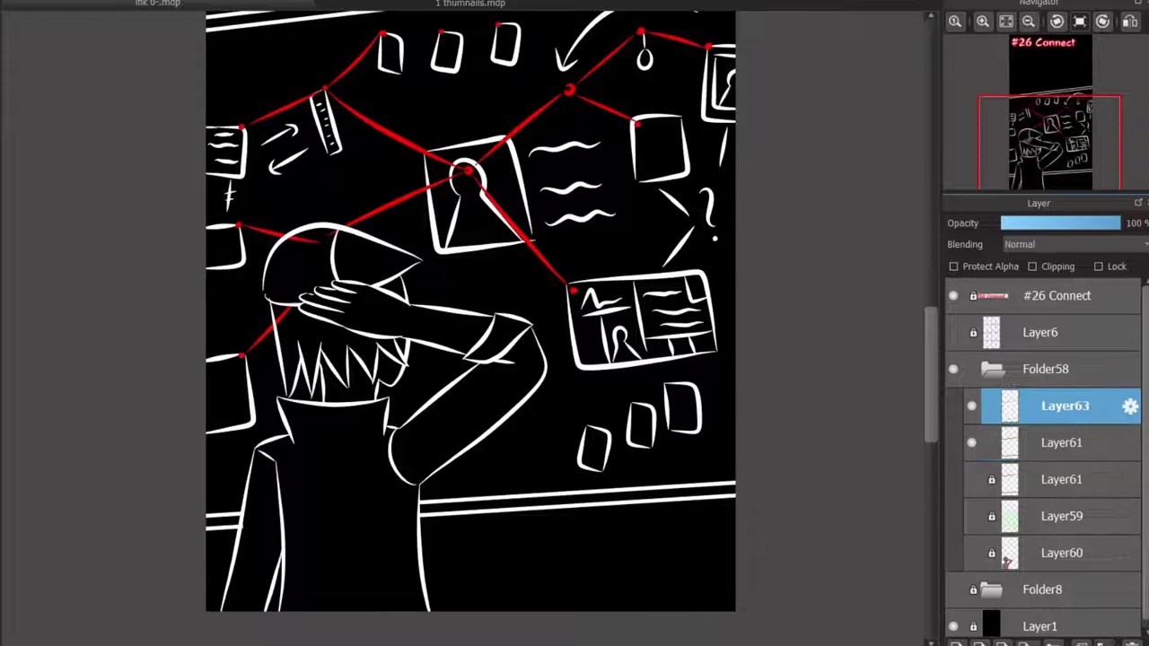
{"action": "left_click", "coordinate": [1064, 442]}
Clear the red thread showing inside the cap and merge the figure's Layer63 down into Layer61
{"action": "scroll", "coordinate": [271, 273], "scroll_direction": "up", "scroll_amount": 5}
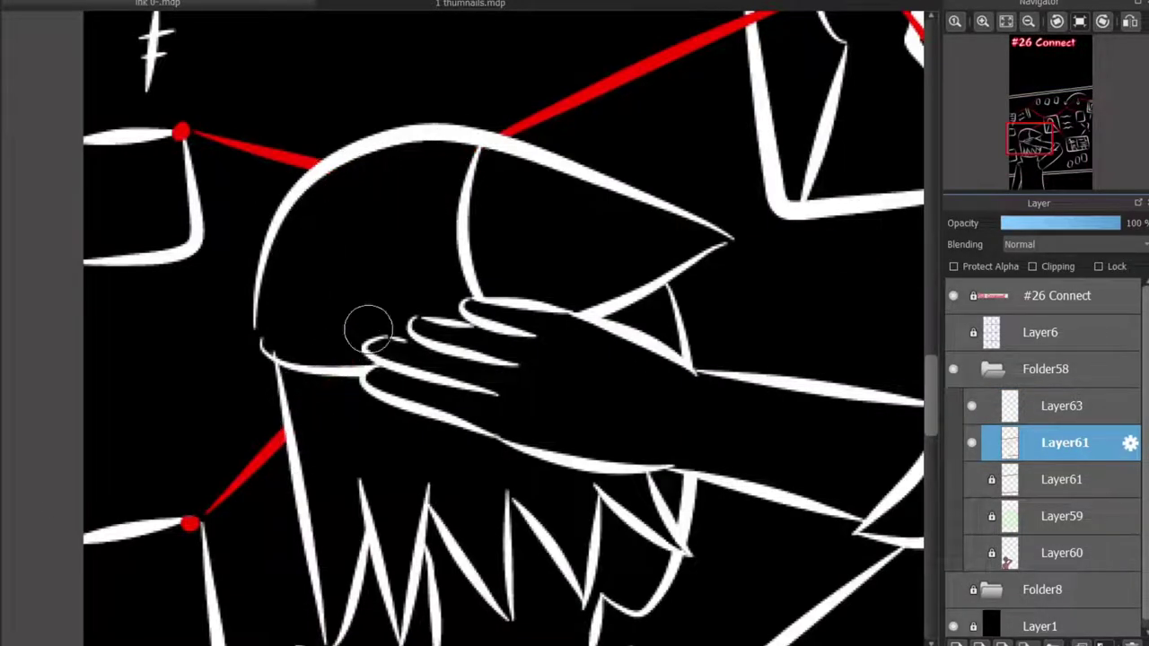
{"action": "left_click", "coordinate": [1065, 406]}
{"action": "scroll", "coordinate": [237, 377], "scroll_direction": "up", "scroll_amount": 3}
{"action": "scroll", "coordinate": [328, 328], "scroll_direction": "down", "scroll_amount": 5}
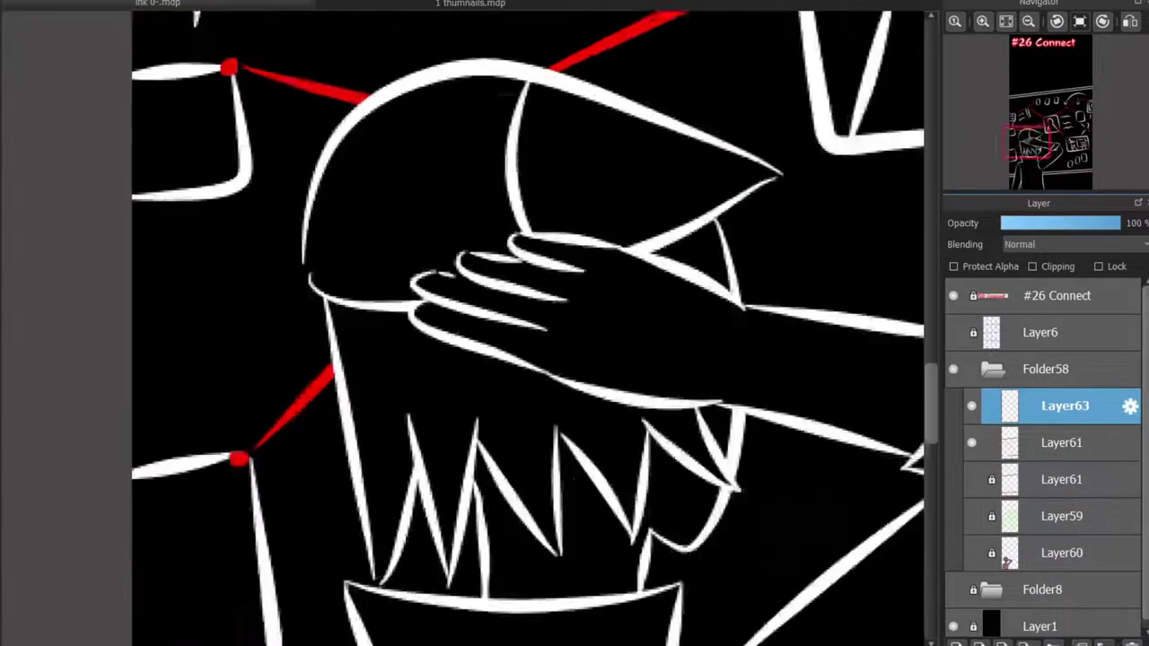
{"action": "scroll", "coordinate": [532, 510], "scroll_direction": "down", "scroll_amount": 4}
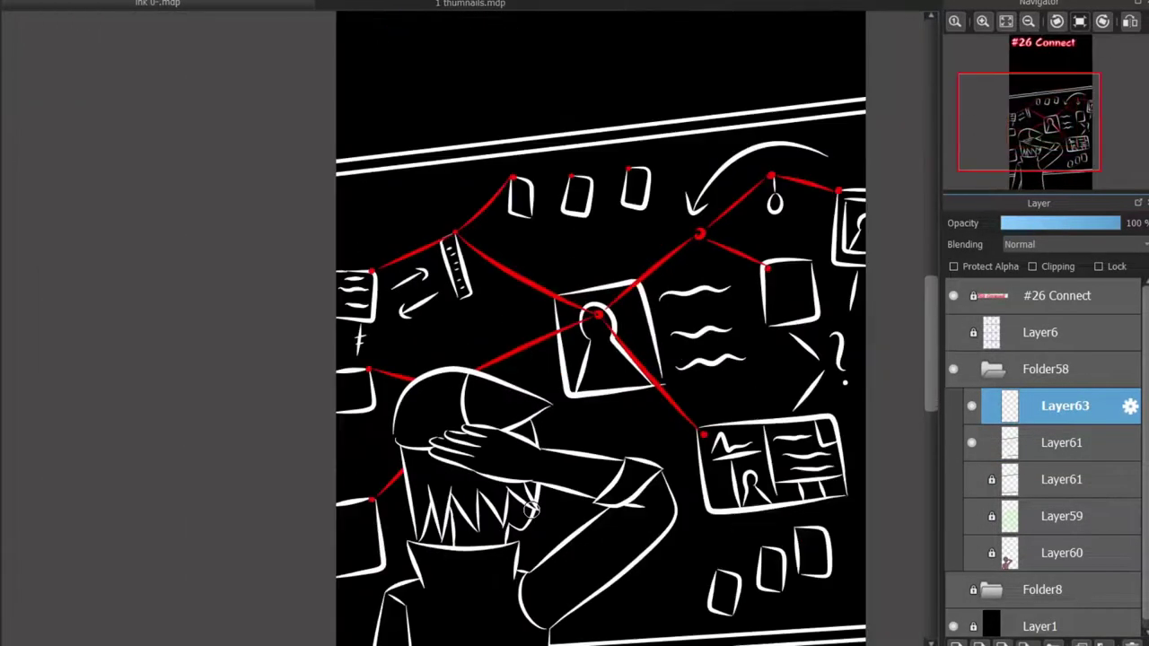
{"action": "key", "text": "ctrl+e"}
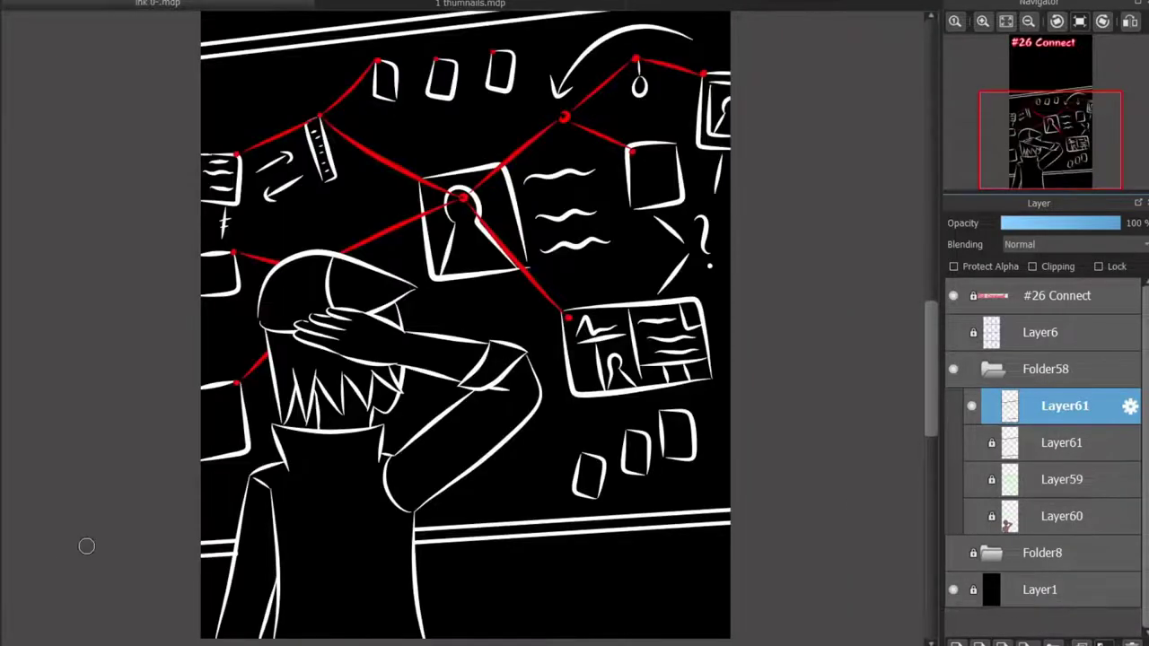
Hand-letter CASE in white capitals beneath the upper rail at the board's upper-left corner
{"action": "scroll", "coordinate": [208, 36], "scroll_direction": "up", "scroll_amount": 6}
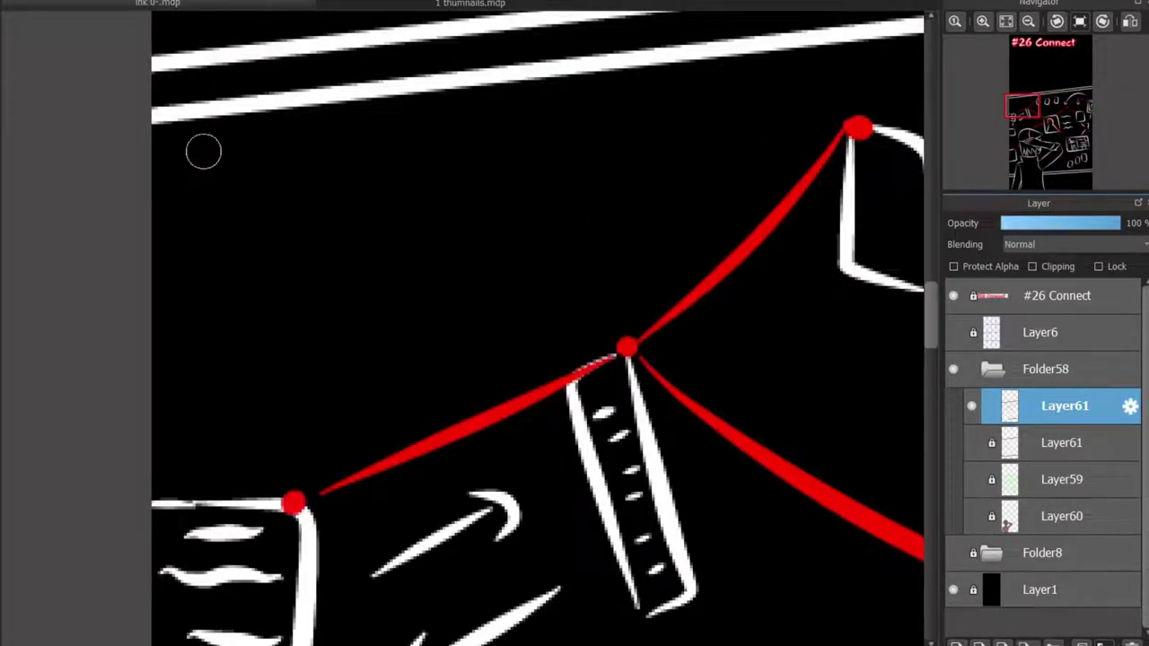
{"action": "left_click_drag", "start_coordinate": [229, 126], "coordinate": [258, 301]}
{"action": "key", "text": "ctrl+z"}
{"action": "left_click_drag", "start_coordinate": [224, 155], "coordinate": [241, 299]}
{"action": "mouse_move", "coordinate": [296, 148]}
{"action": "left_mouse_down"}
{"action": "mouse_move", "coordinate": [269, 294]}
{"action": "mouse_move", "coordinate": [345, 287]}
{"action": "left_mouse_up"}
{"action": "left_click_drag", "start_coordinate": [274, 235], "coordinate": [337, 232]}
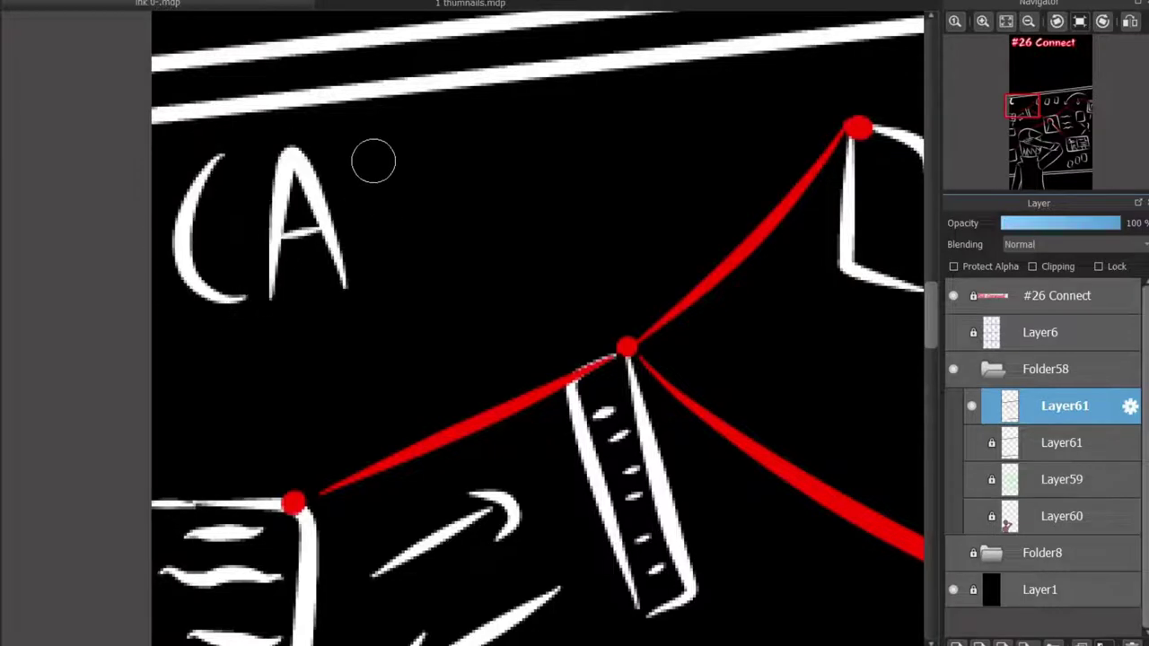
{"action": "left_click_drag", "start_coordinate": [433, 119], "coordinate": [391, 260]}
{"action": "left_click_drag", "start_coordinate": [510, 113], "coordinate": [530, 223]}
{"action": "left_click_drag", "start_coordinate": [467, 176], "coordinate": [505, 179]}
{"action": "key", "text": "ctrl+z"}
{"action": "key", "text": "ctrl+z"}
{"action": "mouse_move", "coordinate": [514, 110]}
{"action": "left_mouse_down"}
{"action": "mouse_move", "coordinate": [475, 244]}
{"action": "mouse_move", "coordinate": [529, 220]}
{"action": "left_mouse_up"}
{"action": "left_click_drag", "start_coordinate": [467, 180], "coordinate": [507, 169]}
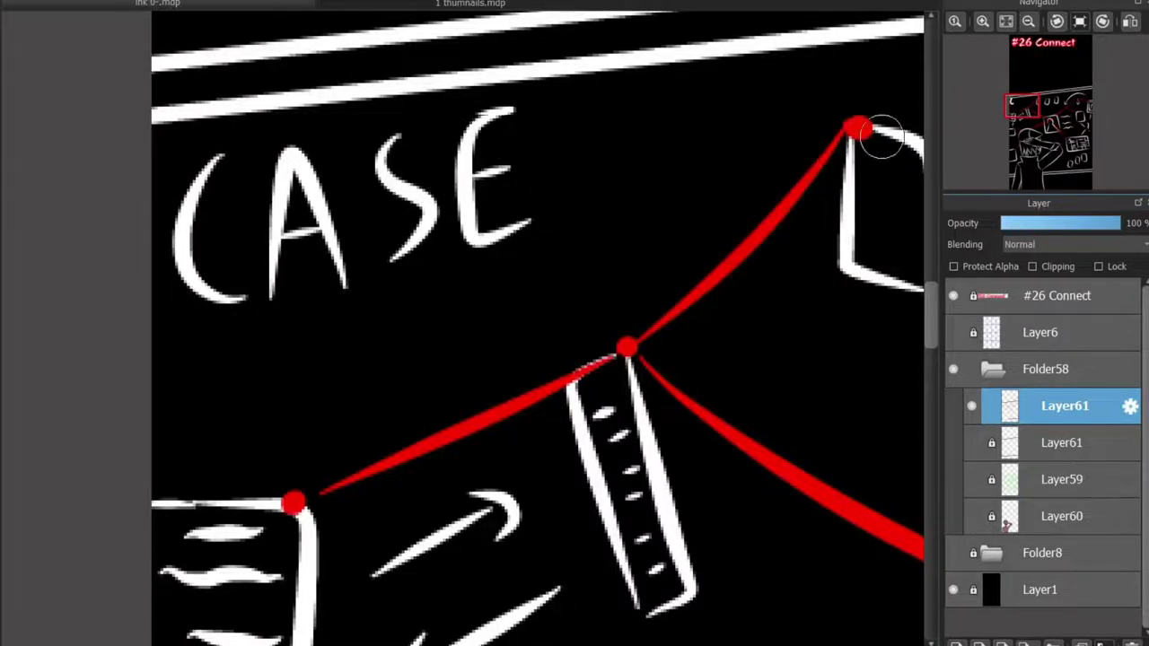
Add the number 26 in white after the word CASE on the board
{"action": "scroll", "coordinate": [882, 136], "scroll_direction": "up", "scroll_amount": 10}
{"action": "scroll", "coordinate": [577, 320], "scroll_direction": "down", "scroll_amount": 8}
{"action": "left_click_drag", "start_coordinate": [623, 285], "coordinate": [705, 361]}
{"action": "key", "text": "ctrl+z"}
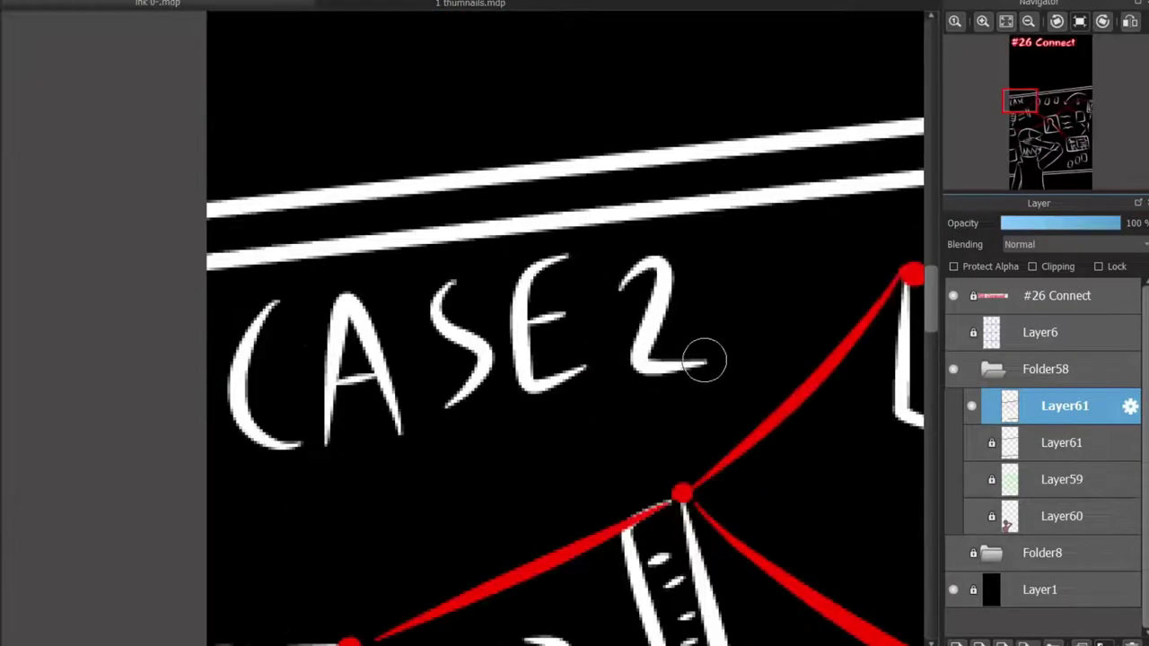
{"action": "left_click_drag", "start_coordinate": [781, 232], "coordinate": [782, 300]}
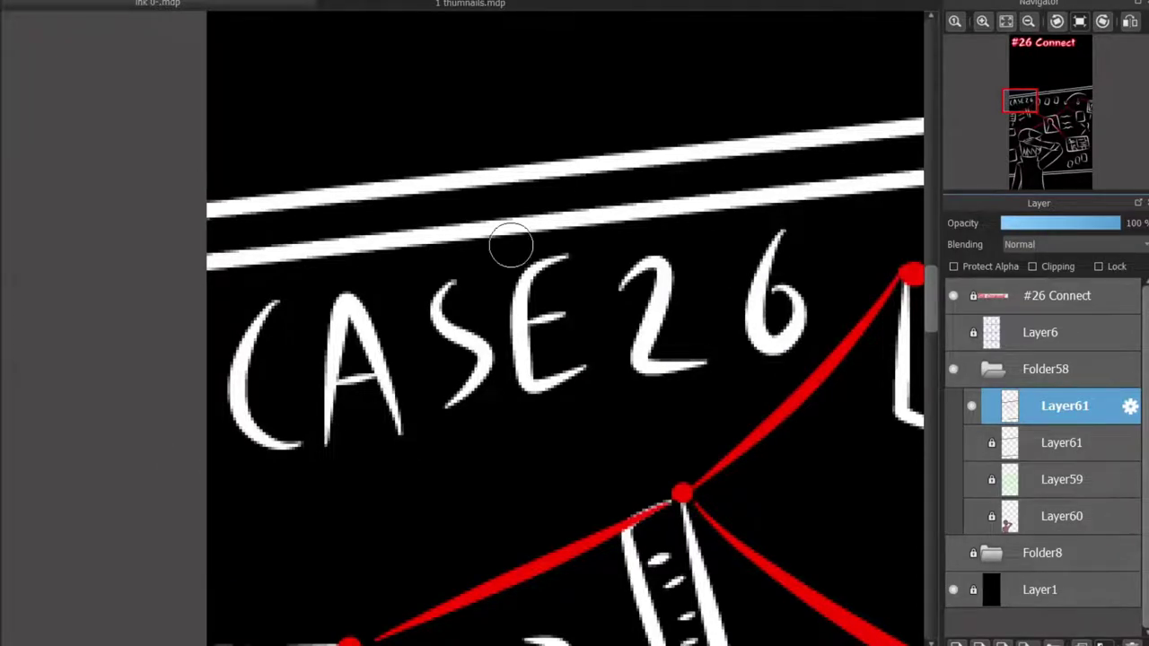
Underline the CASE 26 heading and draw two converging strokes with a question mark below the neighbouring pair of small cards
{"action": "scroll", "coordinate": [511, 246], "scroll_direction": "down", "scroll_amount": 2}
{"action": "left_click_drag", "start_coordinate": [297, 429], "coordinate": [436, 395]}
{"action": "left_click_drag", "start_coordinate": [354, 426], "coordinate": [695, 359]}
{"action": "mouse_move", "coordinate": [551, 390]}
{"action": "left_mouse_down"}
{"action": "mouse_move", "coordinate": [291, 169]}
{"action": "mouse_move", "coordinate": [48, 287]}
{"action": "left_mouse_up"}
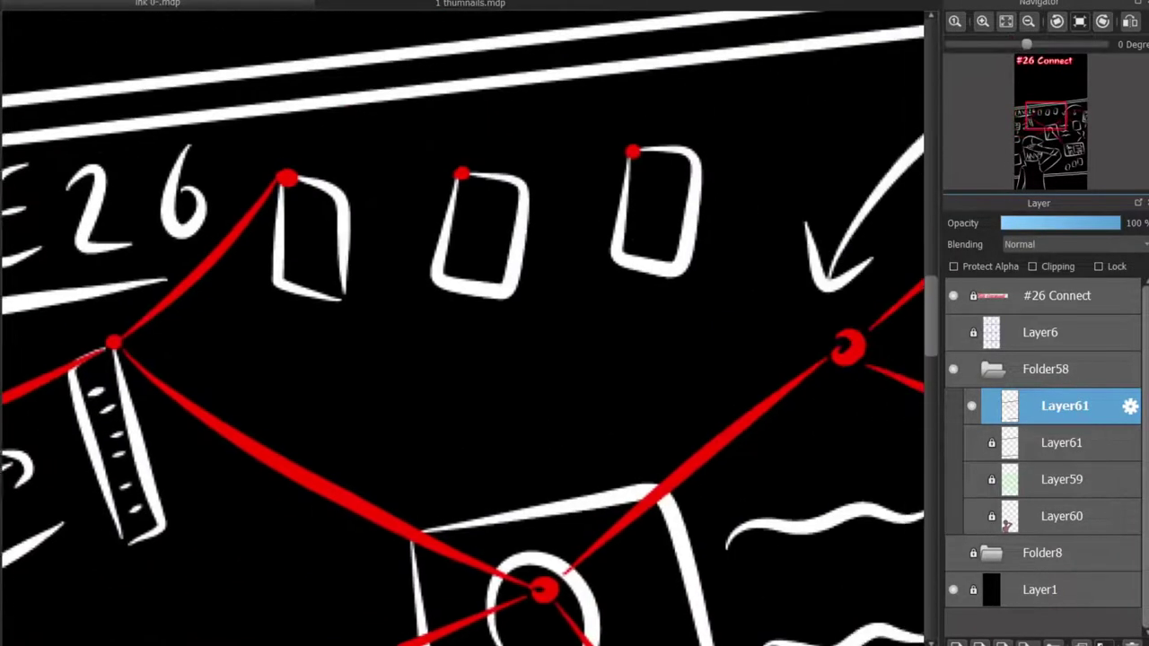
{"action": "scroll", "coordinate": [464, 323], "scroll_direction": "down", "scroll_amount": 1}
{"action": "mouse_move", "coordinate": [451, 267]}
{"action": "left_mouse_down"}
{"action": "mouse_move", "coordinate": [530, 322]}
{"action": "mouse_move", "coordinate": [590, 256]}
{"action": "mouse_move", "coordinate": [530, 400]}
{"action": "left_mouse_up"}
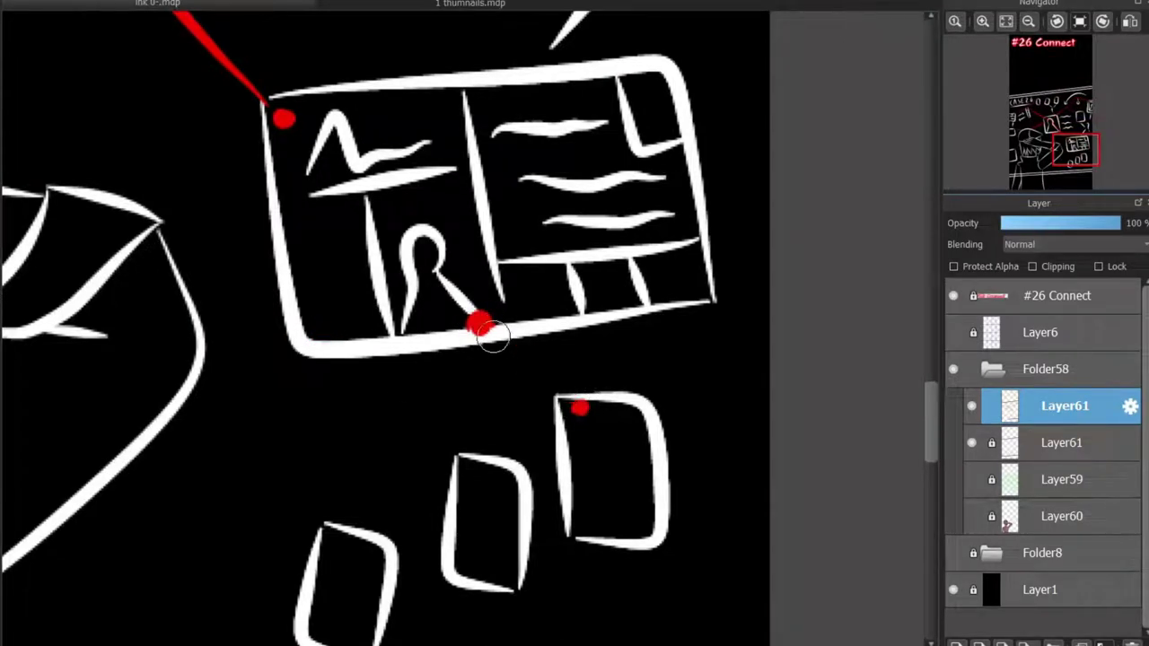
Draw red threads from the pin on the large document card's lower edge to pins on the three small cards below
{"action": "left_click_drag", "start_coordinate": [485, 330], "coordinate": [572, 404]}
{"action": "left_click_drag", "start_coordinate": [478, 332], "coordinate": [461, 463]}
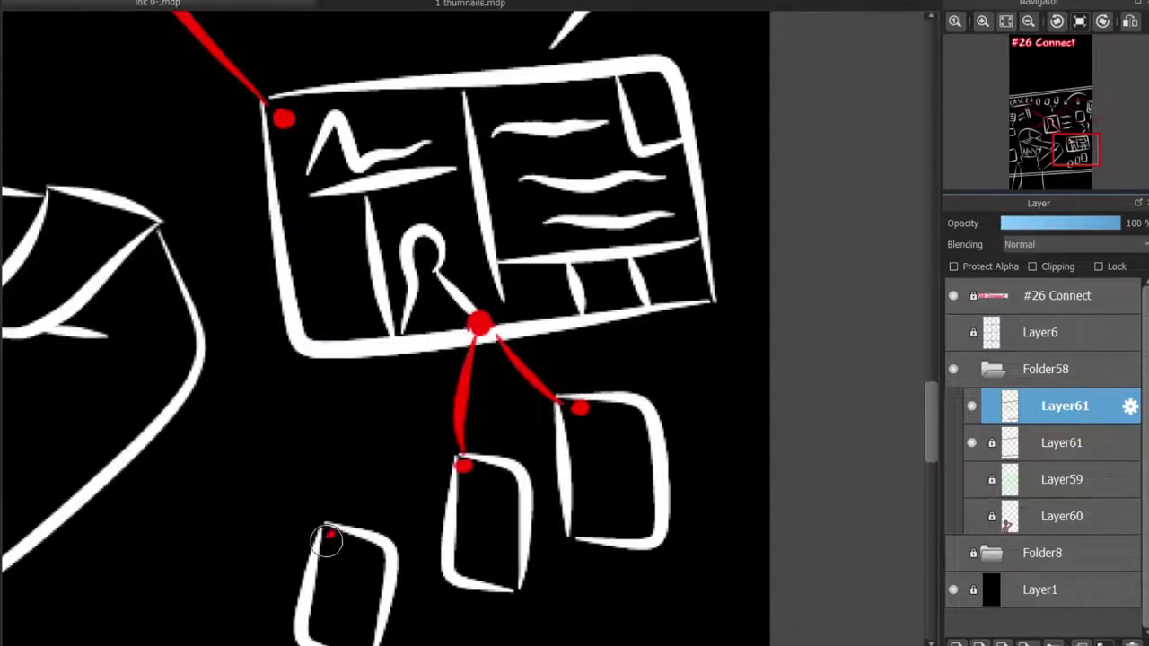
{"action": "left_click_drag", "start_coordinate": [329, 536], "coordinate": [476, 338]}
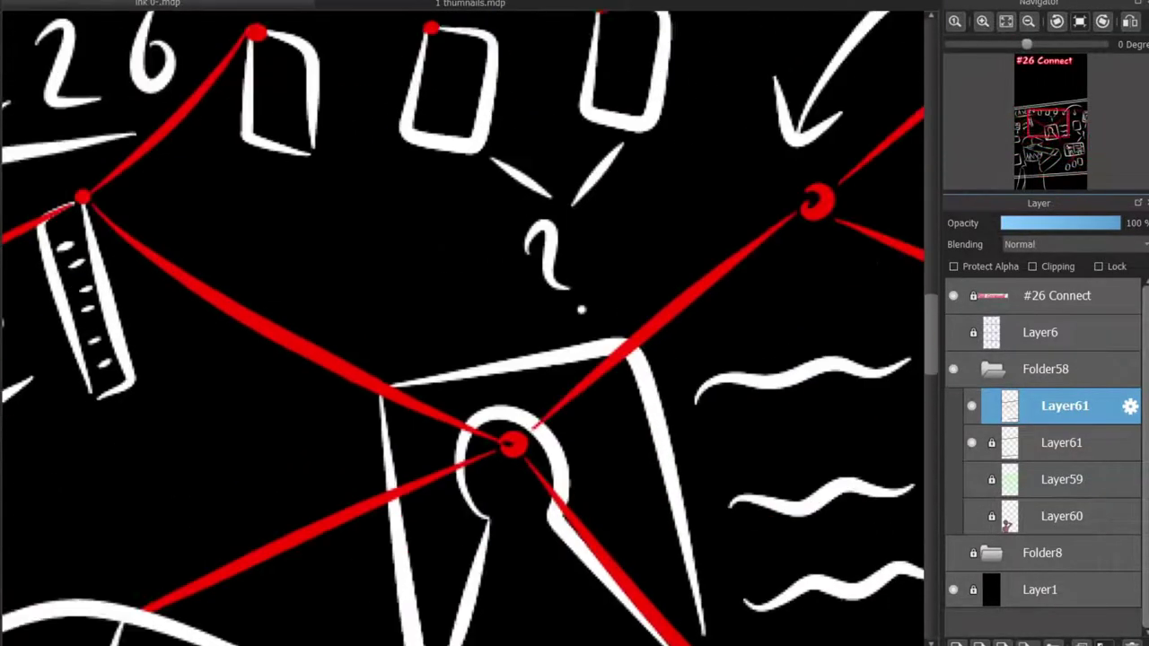
Draw two short wavy lines left of the central portrait card and a zigzag scribble beneath it
{"action": "left_click_drag", "start_coordinate": [365, 240], "coordinate": [473, 220]}
{"action": "left_click_drag", "start_coordinate": [386, 289], "coordinate": [485, 268]}
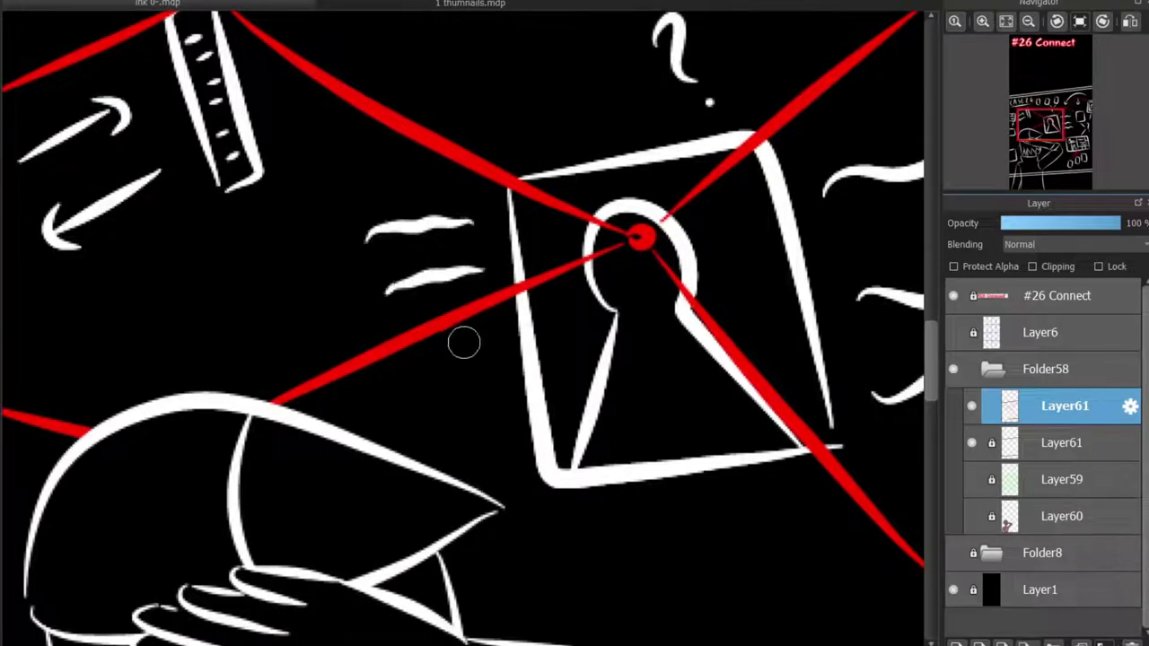
{"action": "mouse_move", "coordinate": [590, 538]}
{"action": "left_mouse_down"}
{"action": "mouse_move", "coordinate": [845, 518]}
{"action": "mouse_move", "coordinate": [634, 497]}
{"action": "mouse_move", "coordinate": [742, 534]}
{"action": "mouse_move", "coordinate": [835, 501]}
{"action": "left_mouse_up"}
{"action": "key", "text": "ctrl+z"}
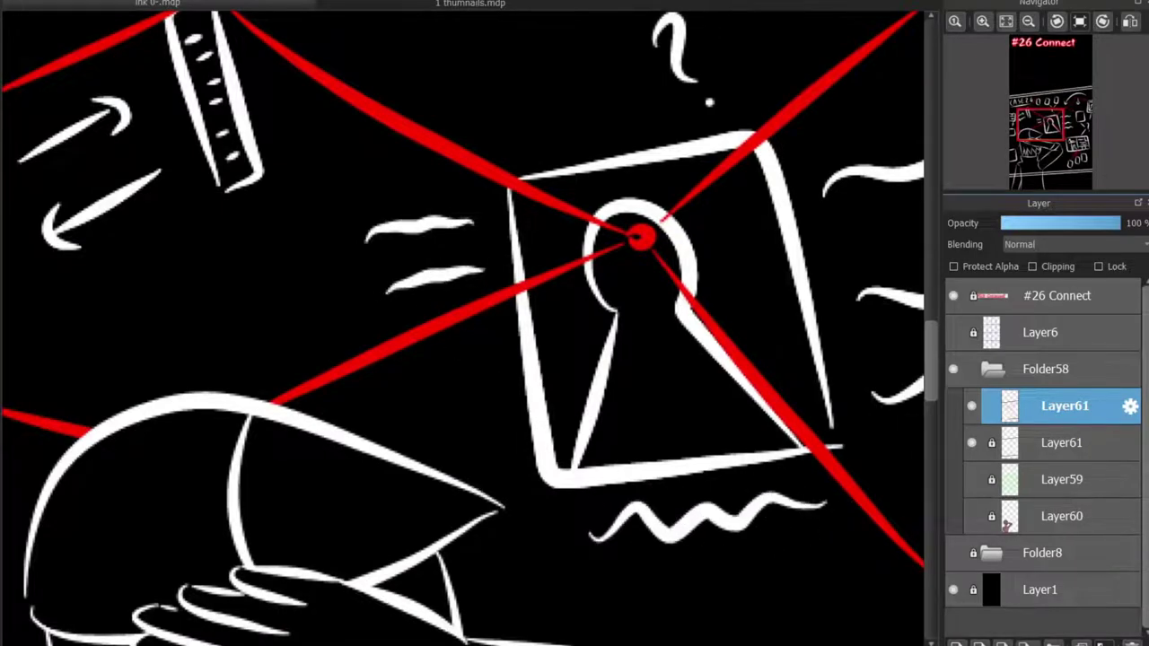
Draw a white question mark with its dot just past the tip of the cap's peak
{"action": "scroll", "coordinate": [628, 360], "scroll_direction": "down", "scroll_amount": 5}
{"action": "mouse_move", "coordinate": [452, 132]}
{"action": "left_mouse_down"}
{"action": "mouse_move", "coordinate": [502, 175]}
{"action": "mouse_move", "coordinate": [484, 172]}
{"action": "left_mouse_up"}
{"action": "key", "text": "ctrl+z"}
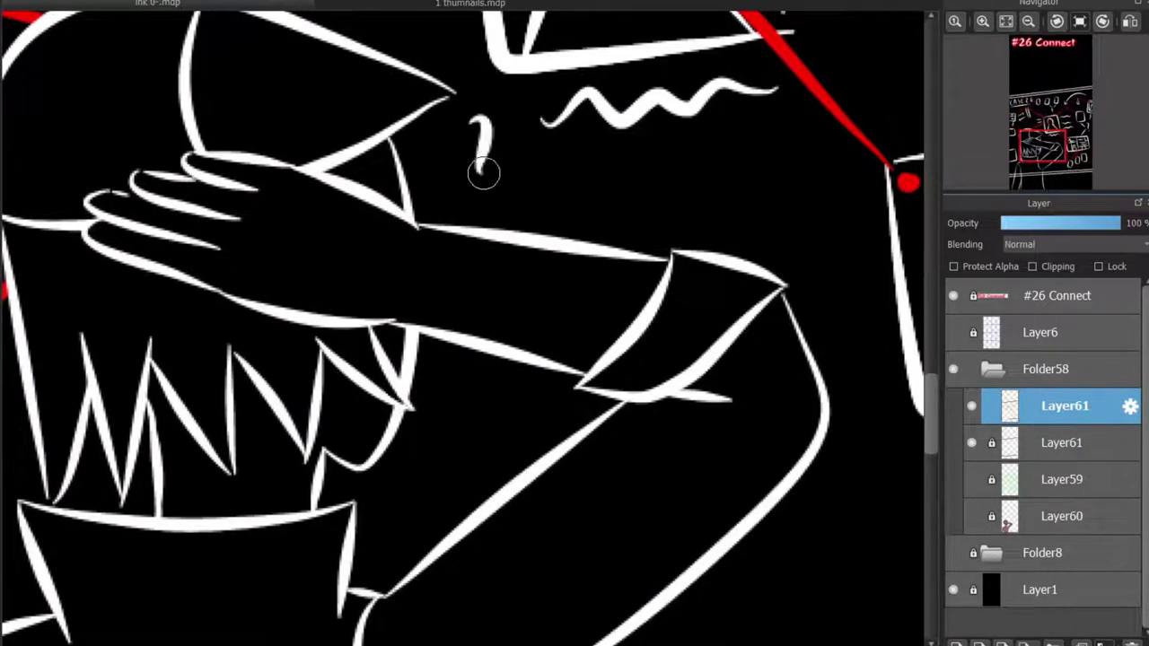
{"action": "key", "text": "ctrl+z"}
{"action": "left_click_drag", "start_coordinate": [462, 126], "coordinate": [476, 179]}
Draw a curved arrow from above the blank pinned card toward the framed portrait at the board's right edge
{"action": "scroll", "coordinate": [467, 324], "scroll_direction": "up", "scroll_amount": 5}
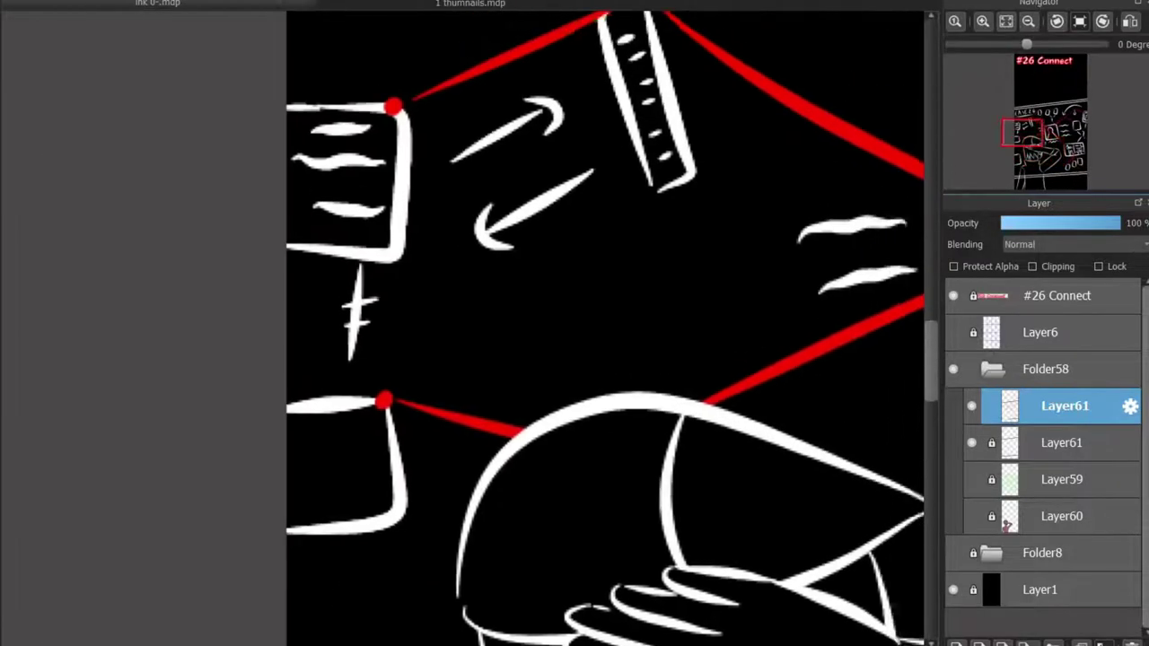
{"action": "scroll", "coordinate": [466, 323], "scroll_direction": "down", "scroll_amount": 3}
{"action": "left_click_drag", "start_coordinate": [702, 186], "coordinate": [794, 145]}
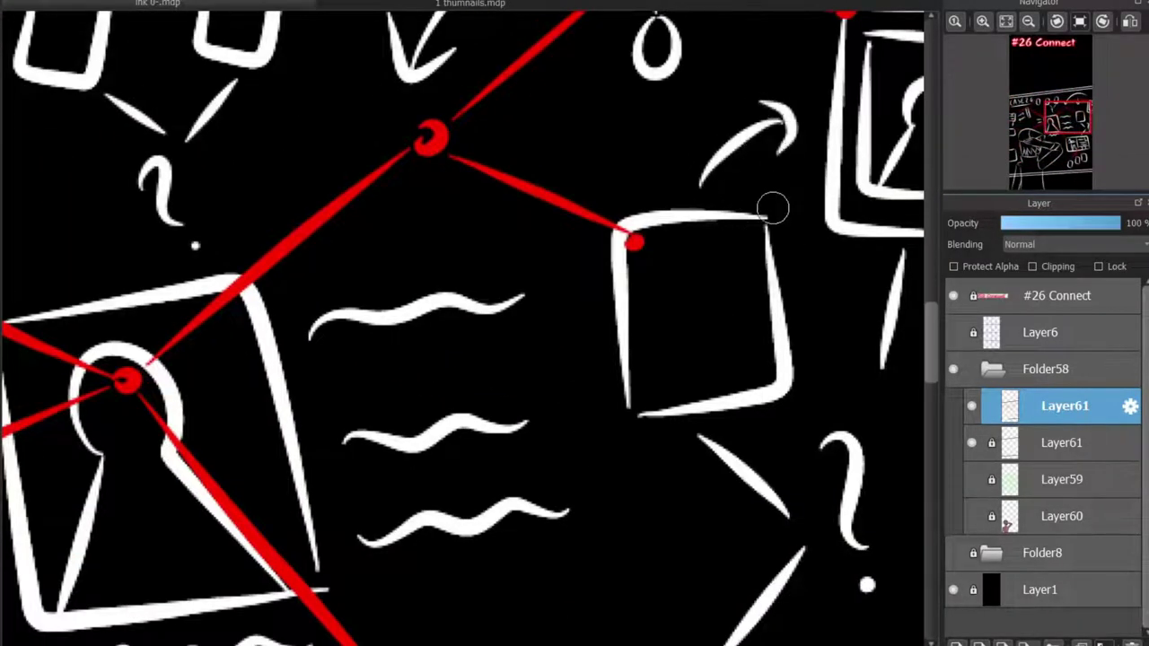
Fill the blank pinned card on the board's right side with short slanted text strokes
{"action": "left_click_drag", "start_coordinate": [651, 386], "coordinate": [683, 381]}
{"action": "left_click_drag", "start_coordinate": [650, 350], "coordinate": [746, 333]}
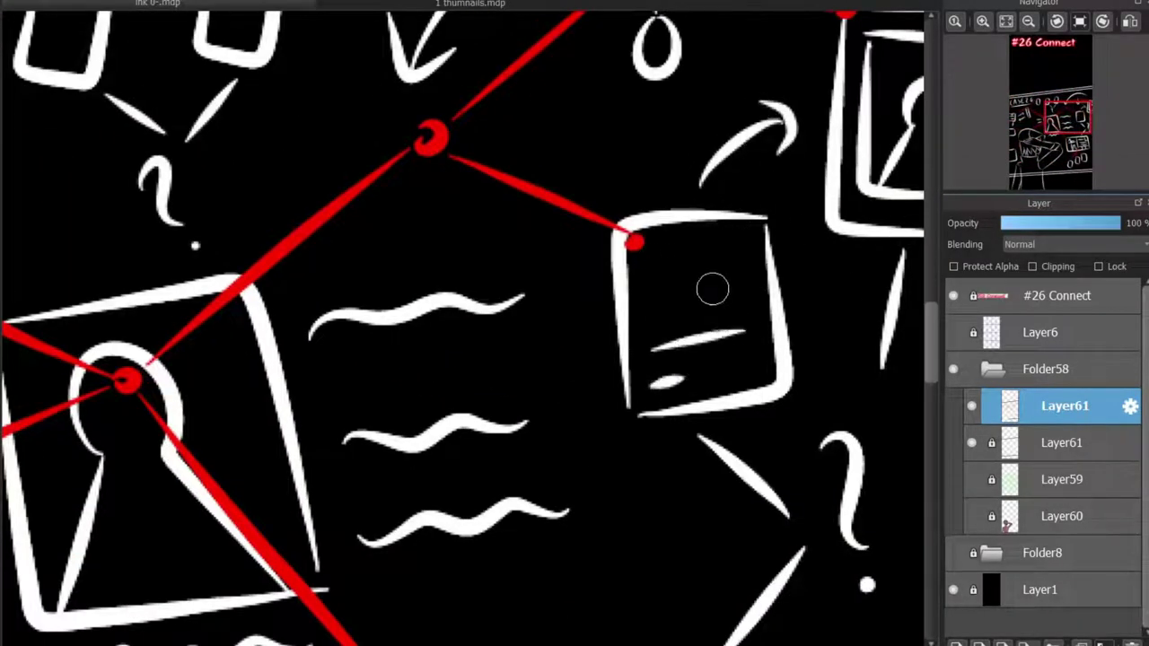
{"action": "left_click_drag", "start_coordinate": [651, 307], "coordinate": [746, 293]}
{"action": "key", "text": "ctrl+z"}
{"action": "left_click_drag", "start_coordinate": [649, 308], "coordinate": [751, 290]}
{"action": "left_click_drag", "start_coordinate": [651, 263], "coordinate": [732, 249]}
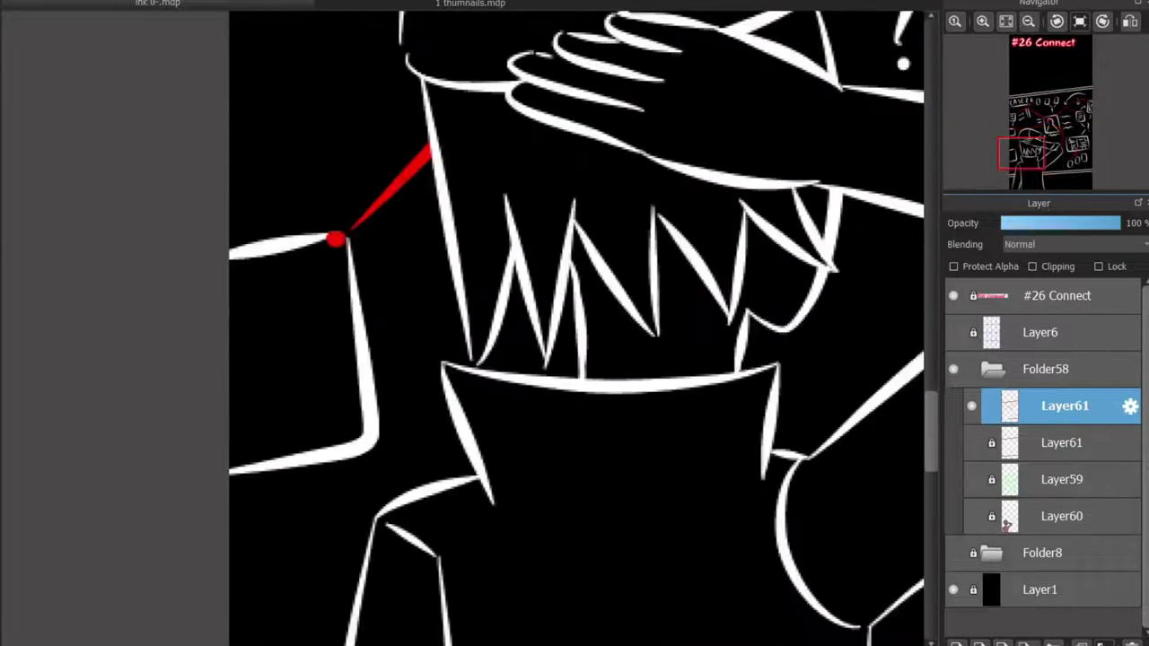
Draw an inner frame and a cropped portrait inside the large card at the left edge beside the figure
{"action": "mouse_move", "coordinate": [231, 237]}
{"action": "left_mouse_down"}
{"action": "mouse_move", "coordinate": [351, 410]}
{"action": "mouse_move", "coordinate": [232, 438]}
{"action": "left_mouse_up"}
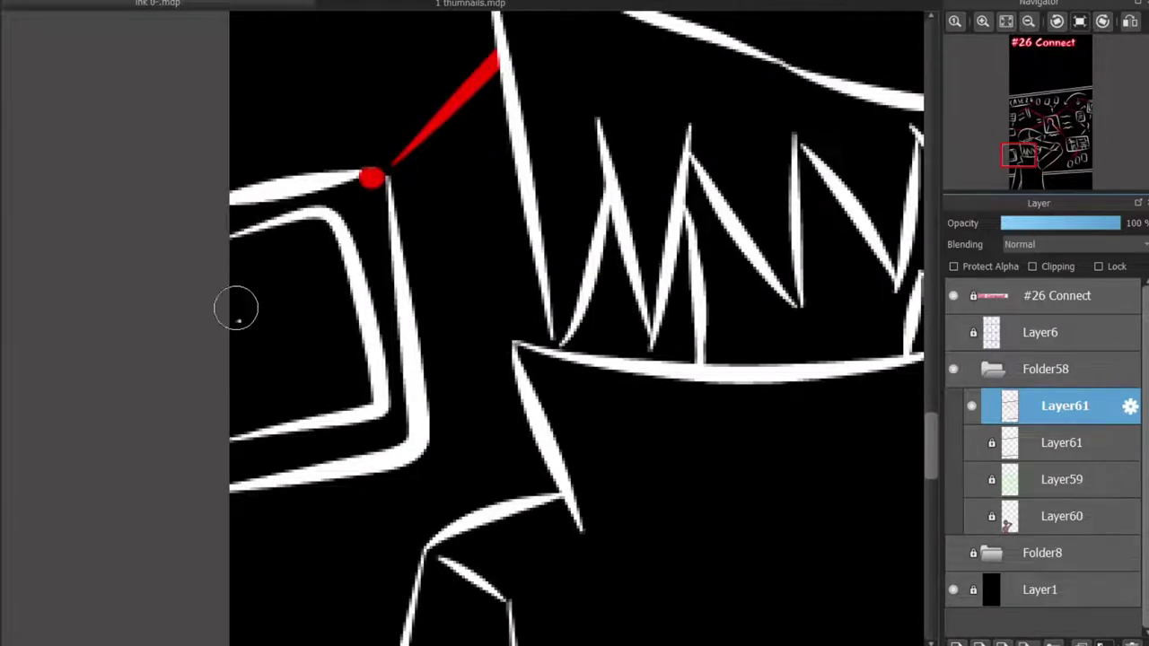
{"action": "mouse_move", "coordinate": [239, 322]}
{"action": "left_mouse_down"}
{"action": "mouse_move", "coordinate": [366, 395]}
{"action": "mouse_move", "coordinate": [238, 433]}
{"action": "left_mouse_up"}
{"action": "key", "text": "ctrl+z"}
{"action": "key", "text": "ctrl+z"}
{"action": "key", "text": "ctrl+z"}
{"action": "mouse_move", "coordinate": [235, 341]}
{"action": "left_mouse_down"}
{"action": "mouse_move", "coordinate": [303, 341]}
{"action": "mouse_move", "coordinate": [363, 404]}
{"action": "mouse_move", "coordinate": [235, 422]}
{"action": "left_mouse_up"}
Outline a white owl with pointed ears and straight sides standing on the upper rail near the board's right end
{"action": "scroll", "coordinate": [514, 494], "scroll_direction": "down", "scroll_amount": 5}
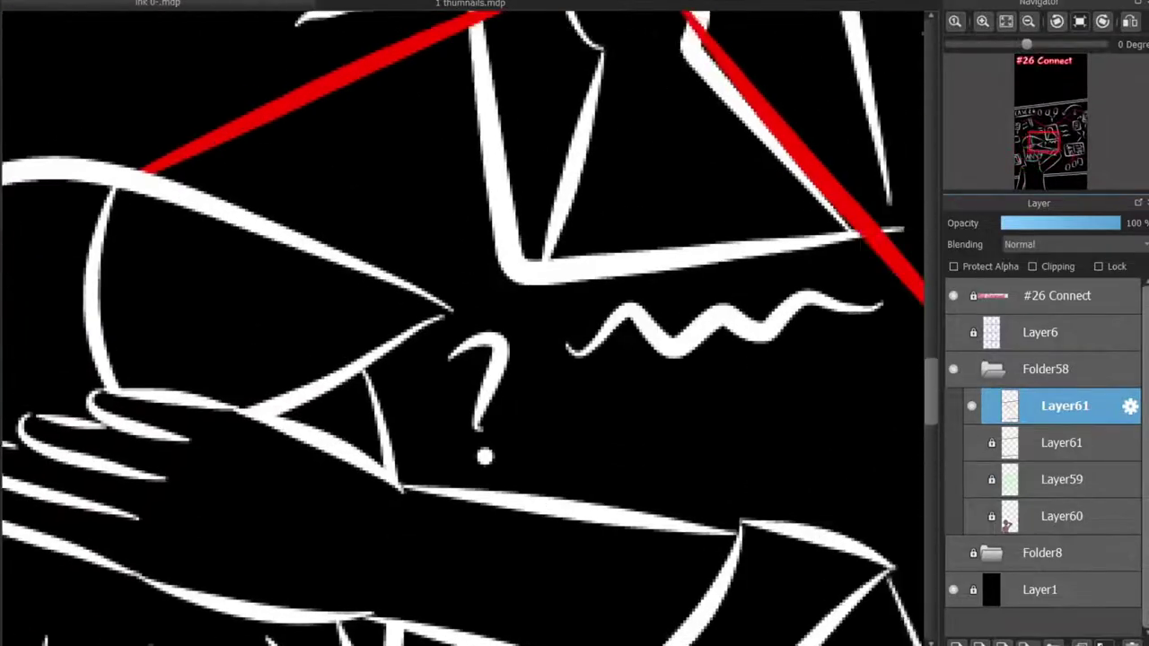
{"action": "scroll", "coordinate": [515, 494], "scroll_direction": "up", "scroll_amount": 5}
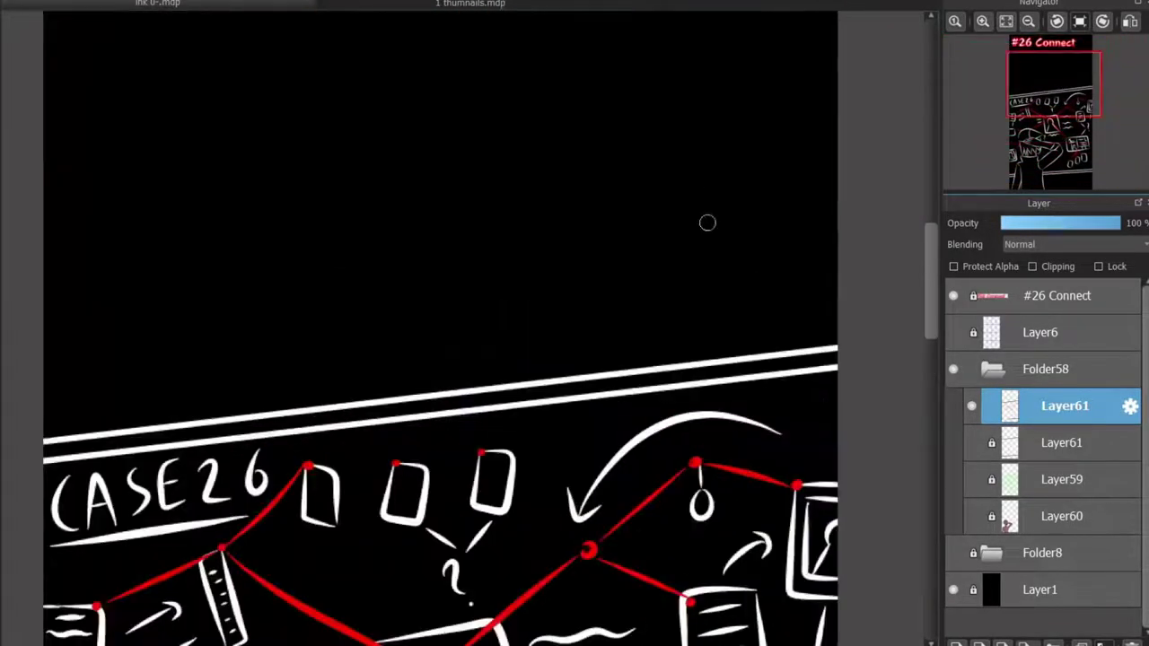
{"action": "scroll", "coordinate": [685, 307], "scroll_direction": "up", "scroll_amount": 2}
{"action": "left_click_drag", "start_coordinate": [582, 624], "coordinate": [395, 621]}
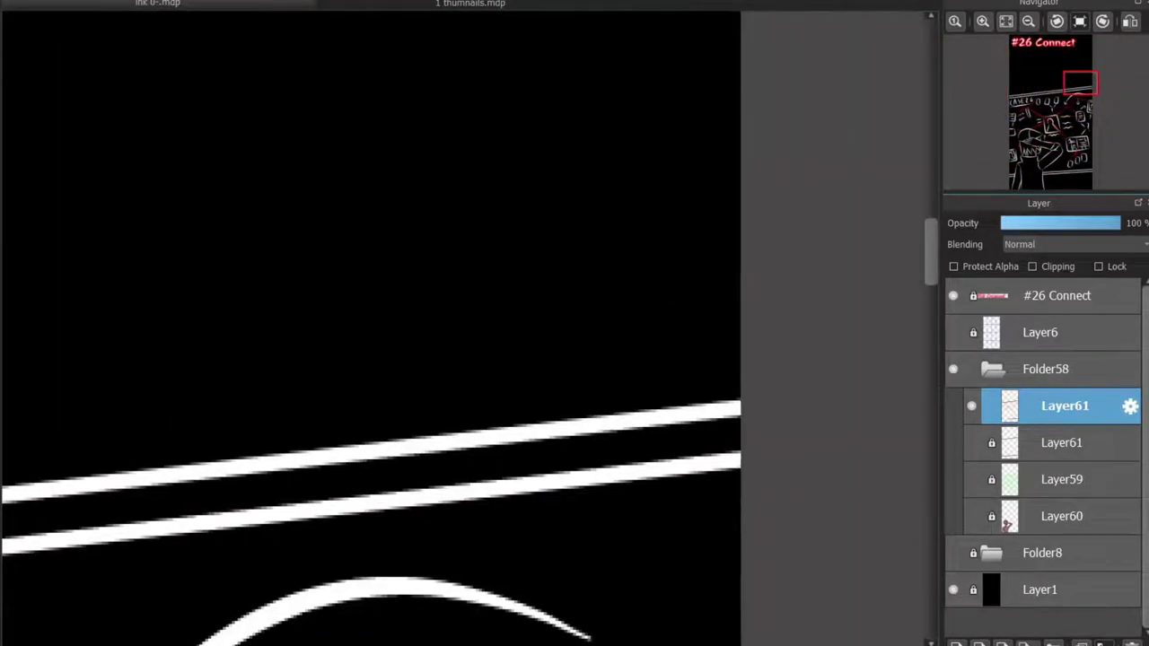
{"action": "mouse_move", "coordinate": [485, 429]}
{"action": "left_mouse_down"}
{"action": "mouse_move", "coordinate": [385, 185]}
{"action": "mouse_move", "coordinate": [578, 141]}
{"action": "left_mouse_up"}
{"action": "key", "text": "ctrl+z"}
{"action": "mouse_move", "coordinate": [377, 184]}
{"action": "left_mouse_down"}
{"action": "mouse_move", "coordinate": [392, 103]}
{"action": "mouse_move", "coordinate": [551, 126]}
{"action": "left_mouse_up"}
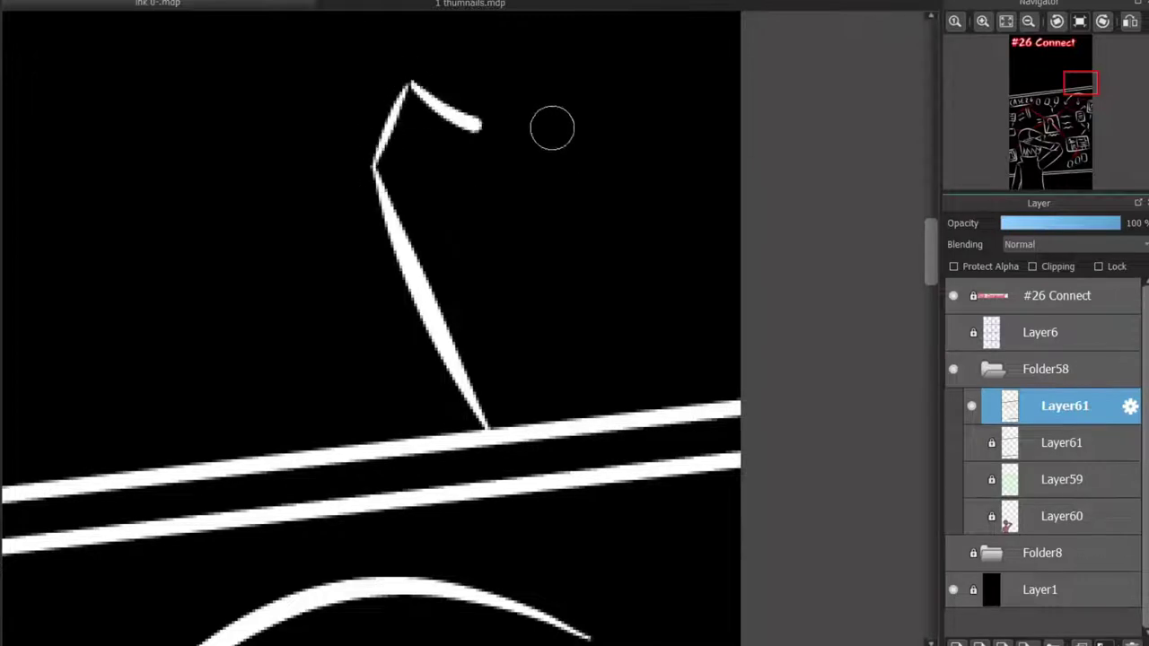
{"action": "key", "text": "ctrl+z"}
{"action": "mouse_move", "coordinate": [406, 85]}
{"action": "left_mouse_down"}
{"action": "mouse_move", "coordinate": [544, 98]}
{"action": "mouse_move", "coordinate": [555, 67]}
{"action": "left_mouse_up"}
{"action": "mouse_move", "coordinate": [555, 68]}
{"action": "left_mouse_down"}
{"action": "mouse_move", "coordinate": [623, 128]}
{"action": "mouse_move", "coordinate": [611, 400]}
{"action": "left_mouse_up"}
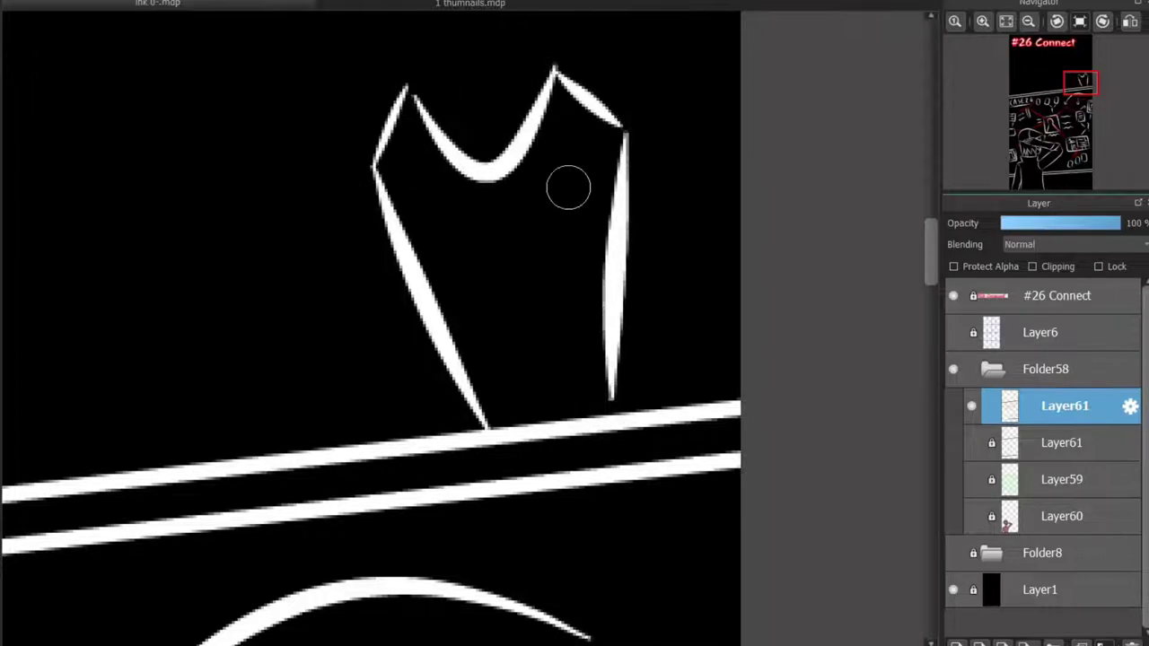
Draw two angry red eyes with slanted brows and a small white beak on the owl's face
{"action": "mouse_move", "coordinate": [574, 153]}
{"action": "left_mouse_down"}
{"action": "mouse_move", "coordinate": [552, 216]}
{"action": "mouse_move", "coordinate": [538, 211]}
{"action": "mouse_move", "coordinate": [531, 225]}
{"action": "mouse_move", "coordinate": [549, 208]}
{"action": "left_mouse_up"}
{"action": "key", "text": "ctrl+z"}
{"action": "left_click_drag", "start_coordinate": [415, 177], "coordinate": [474, 216]}
{"action": "left_click_drag", "start_coordinate": [449, 215], "coordinate": [507, 305]}
{"action": "key", "text": "ctrl+z"}
{"action": "key", "text": "ctrl+z"}
{"action": "key", "text": "ctrl+z"}
{"action": "scroll", "coordinate": [488, 264], "scroll_direction": "up", "scroll_amount": 1}
{"action": "key", "text": "ctrl+z"}
{"action": "mouse_move", "coordinate": [499, 236]}
{"action": "left_mouse_down"}
{"action": "mouse_move", "coordinate": [496, 269]}
{"action": "mouse_move", "coordinate": [543, 277]}
{"action": "left_mouse_up"}
Try a curved white line across the owl's body below the beak
{"action": "left_click_drag", "start_coordinate": [500, 426], "coordinate": [656, 475]}
{"action": "key", "text": "ctrl+z"}
{"action": "left_click_drag", "start_coordinate": [539, 296], "coordinate": [502, 502]}
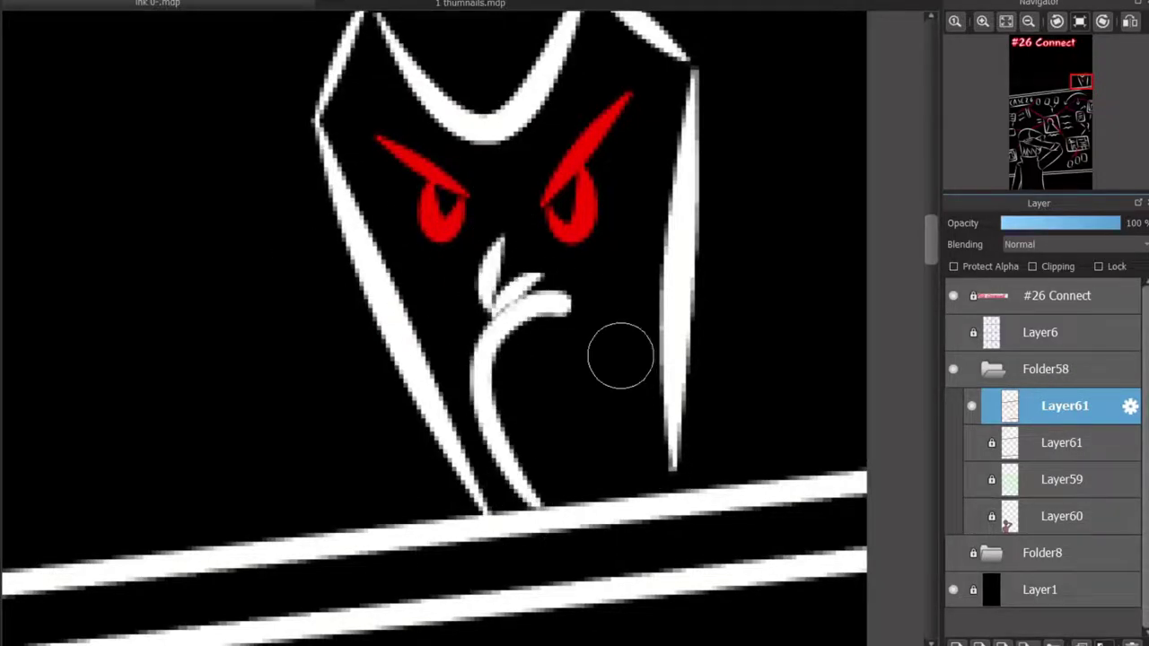
{"action": "key", "text": "ctrl+z"}
{"action": "left_click_drag", "start_coordinate": [602, 475], "coordinate": [487, 351]}
{"action": "key", "text": "ctrl+z"}
{"action": "scroll", "coordinate": [581, 303], "scroll_direction": "down", "scroll_amount": 4}
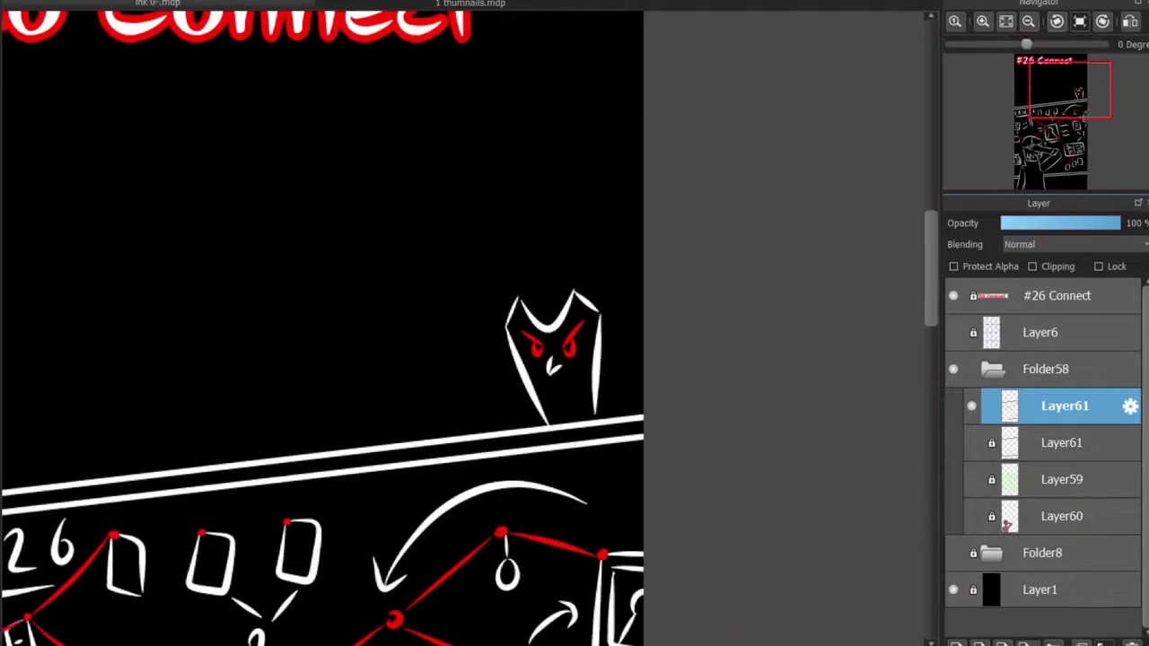
{"action": "scroll", "coordinate": [512, 416], "scroll_direction": "down", "scroll_amount": 2}
{"action": "scroll", "coordinate": [464, 462], "scroll_direction": "up", "scroll_amount": 3}
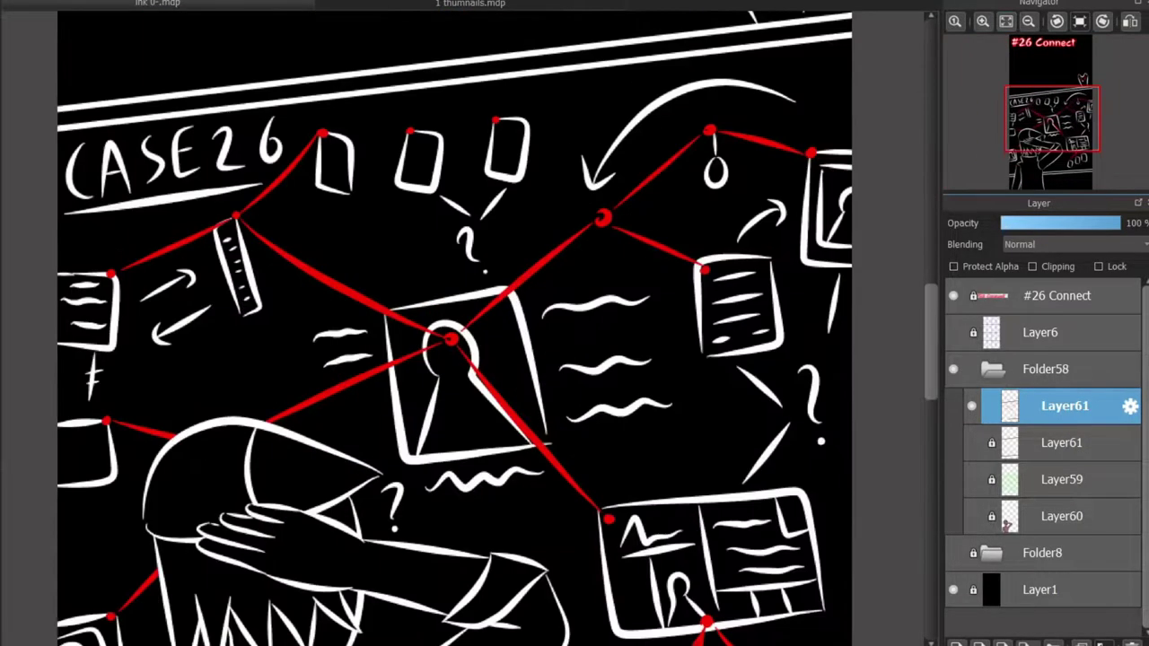
{"action": "scroll", "coordinate": [391, 353], "scroll_direction": "down", "scroll_amount": 3}
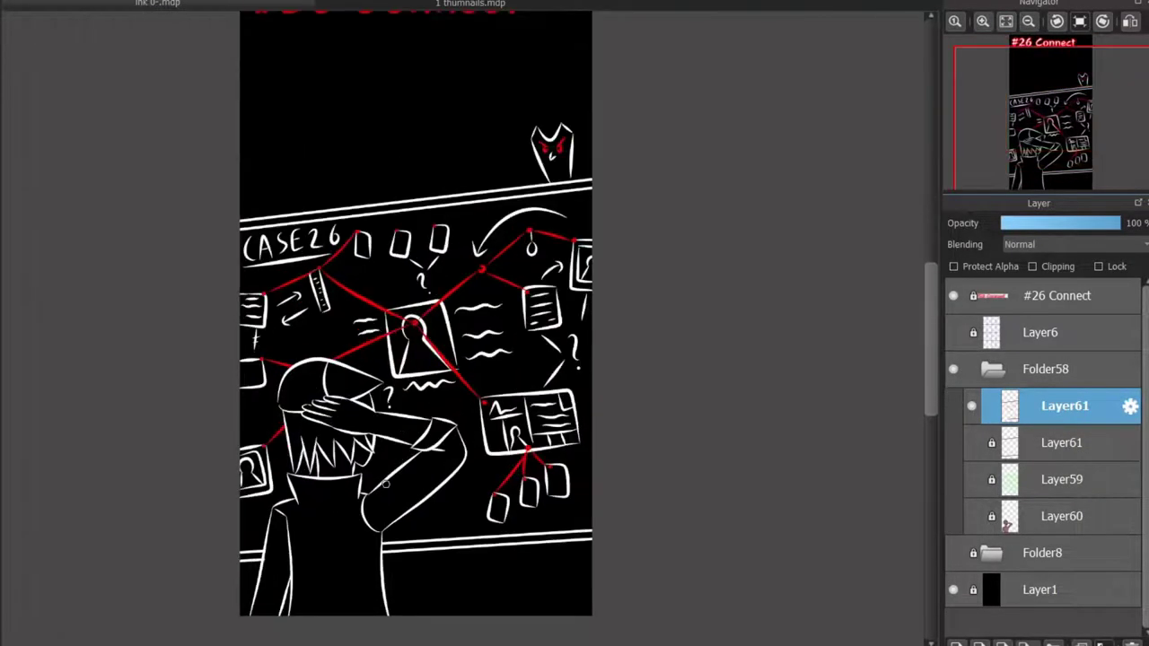